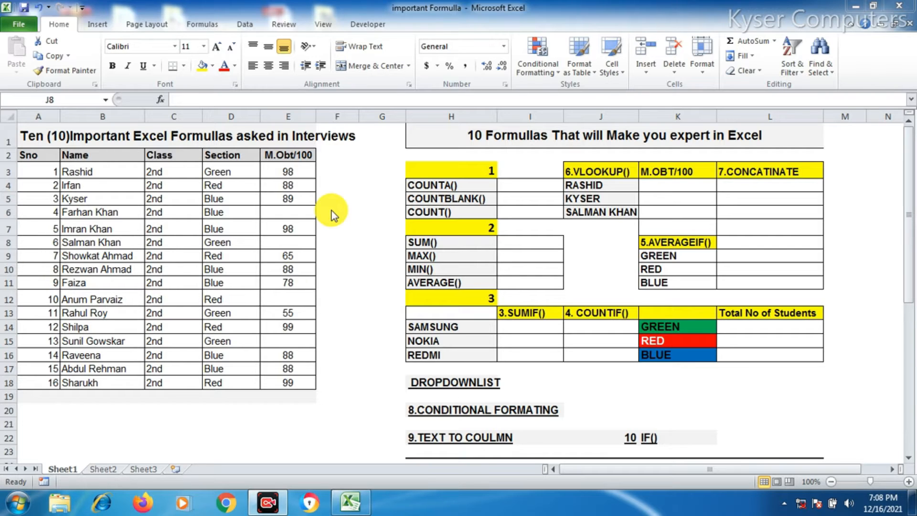
Examine the student table's Sno, Name, Section and M.Obt/100 columns by selecting their data ranges
drag(36, 154, 287, 199)
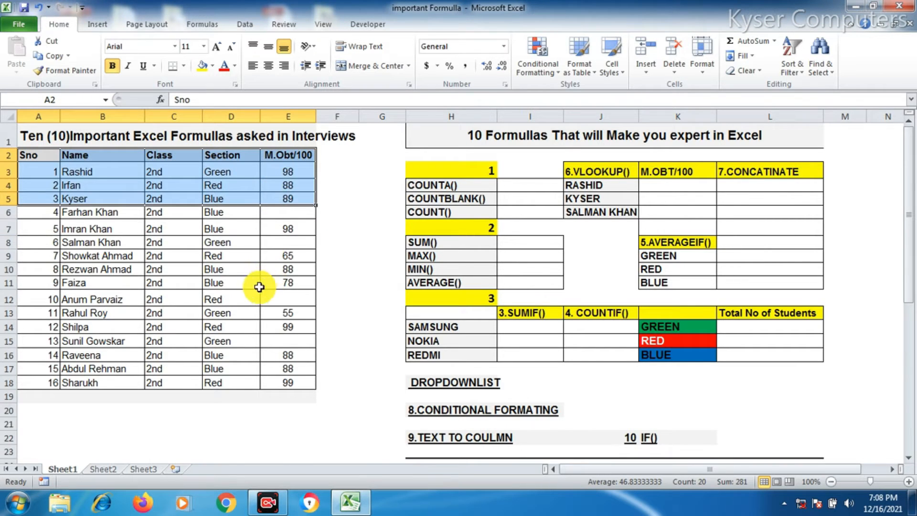
scroll(257, 292, up, 3)
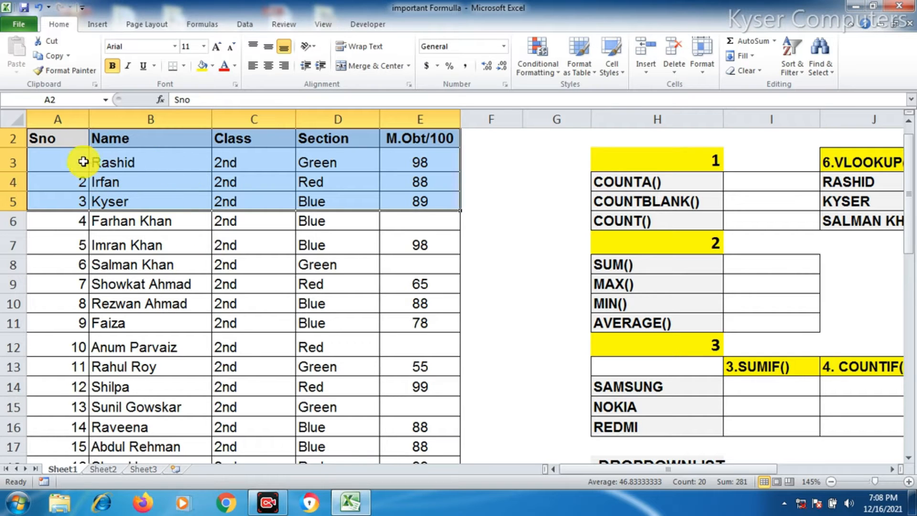
drag(241, 163, 254, 447)
drag(180, 164, 165, 454)
scroll(291, 262, up, 1)
drag(337, 189, 342, 379)
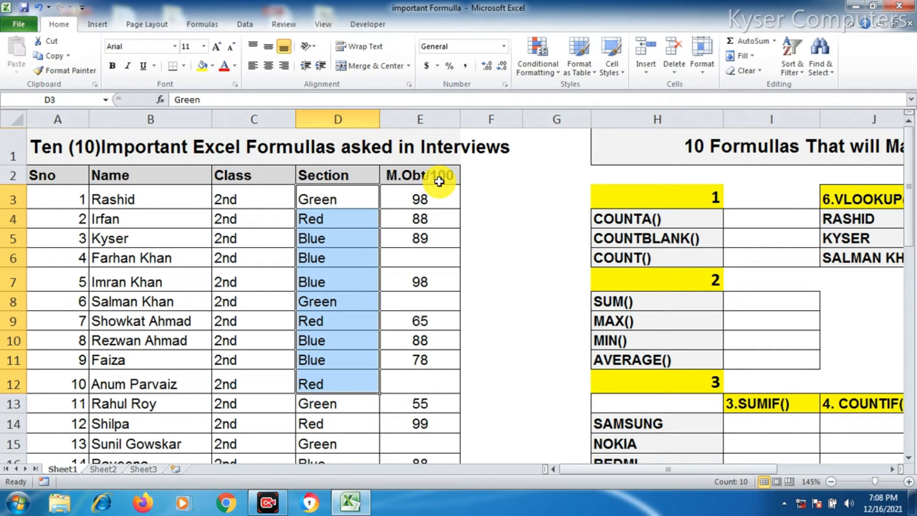
drag(436, 200, 425, 447)
scroll(409, 325, down, 1)
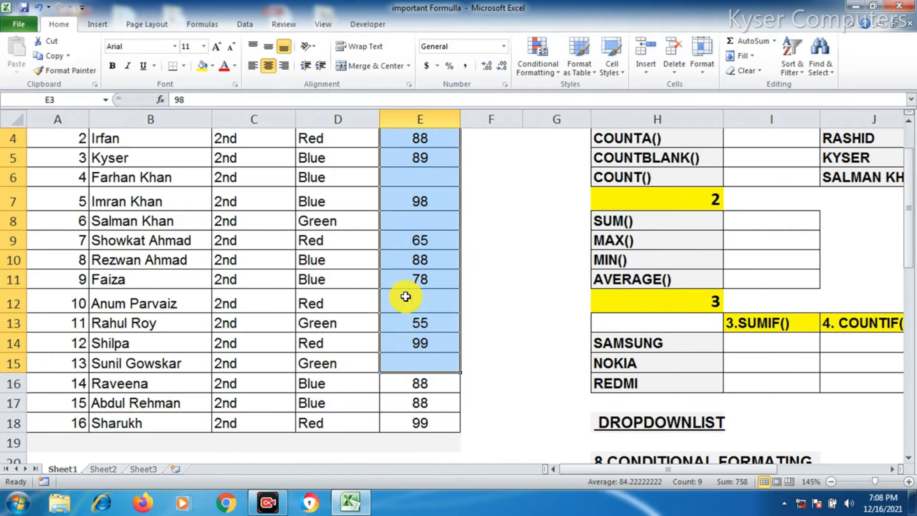
Inspect the empty cells in the M.Obt/100 column and the formula exercise cells beside the table
scroll(406, 296, up, 1)
click(416, 256)
click(424, 302)
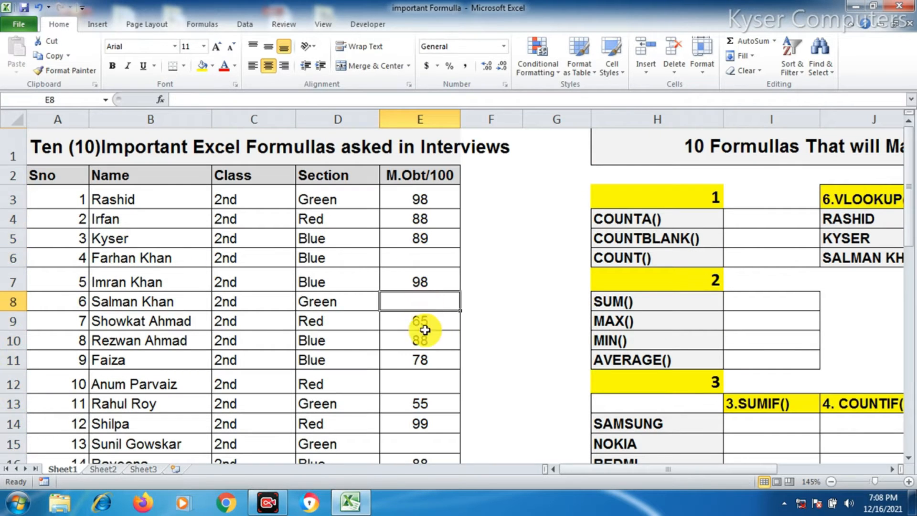
click(424, 382)
scroll(409, 338, down, 1)
click(408, 364)
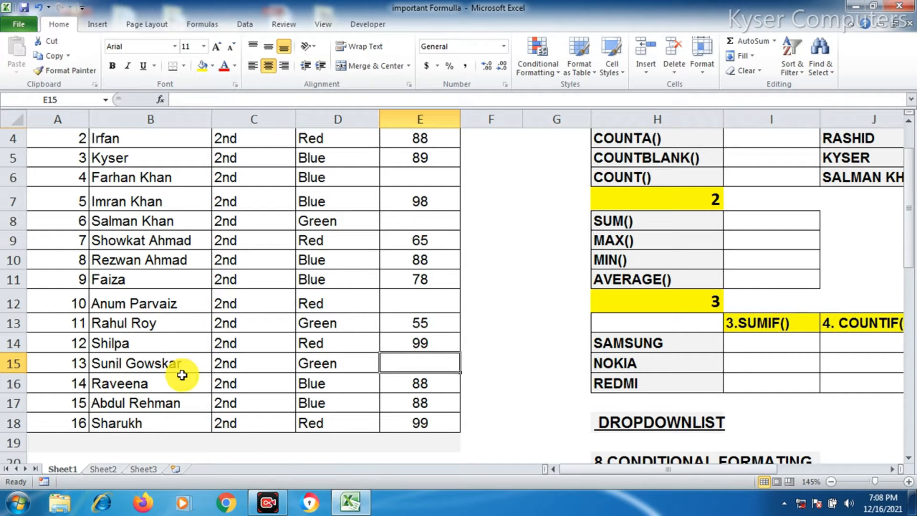
click(422, 177)
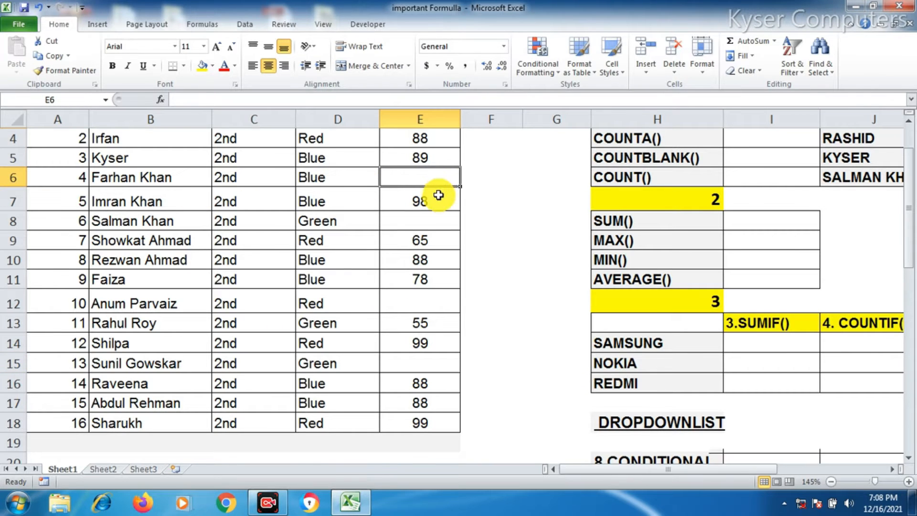
scroll(439, 191, up, 1)
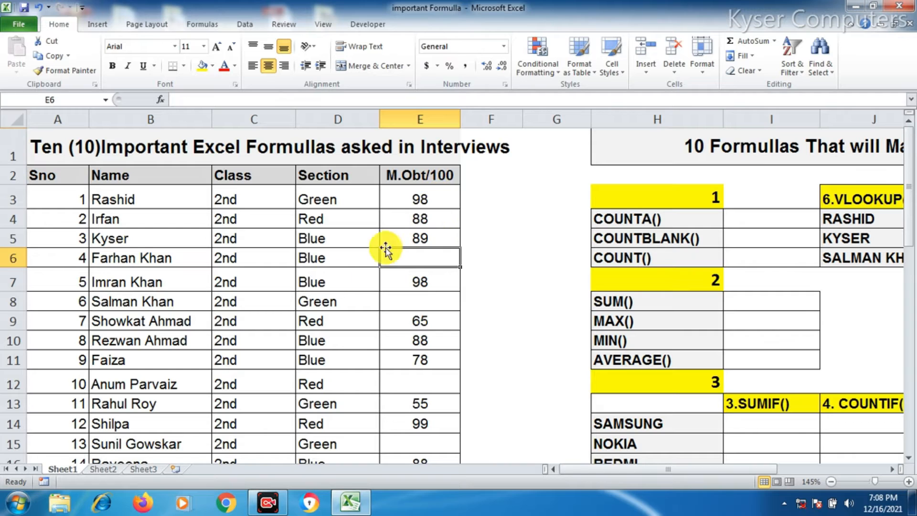
click(168, 310)
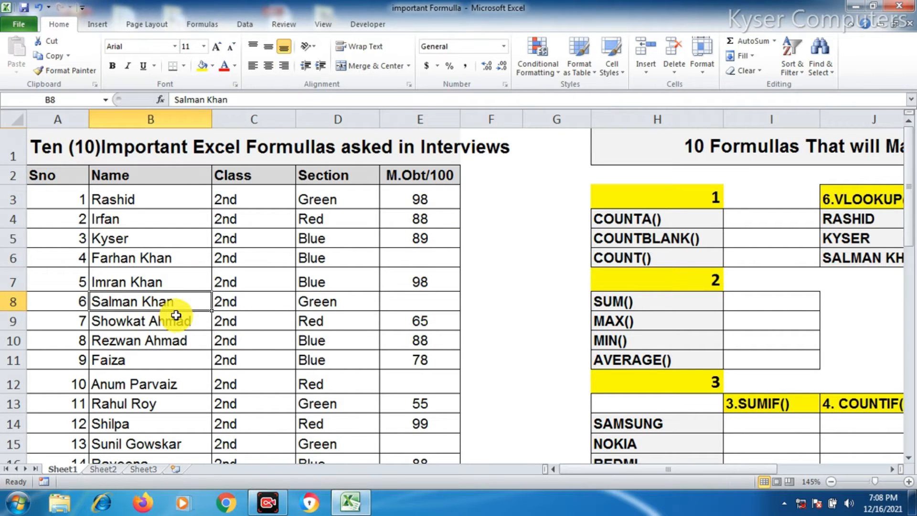
click(455, 309)
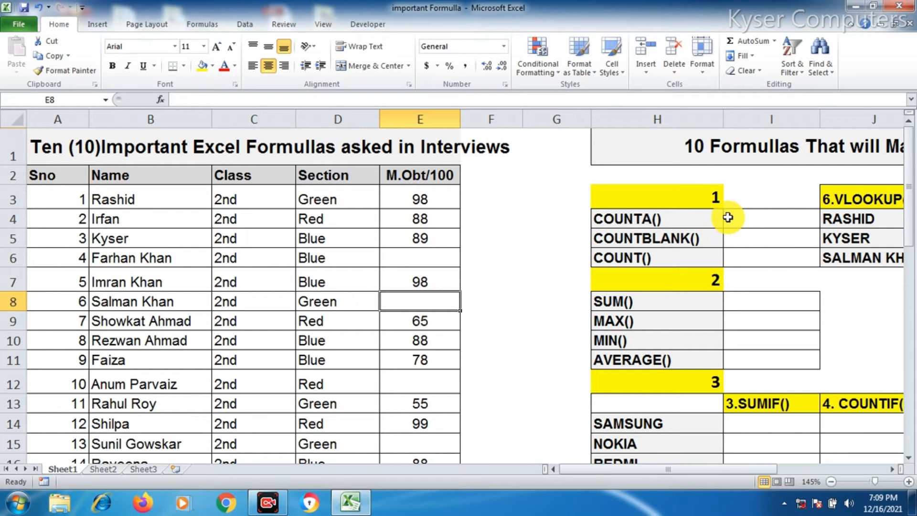
ctrl+scroll(734, 229, up, 1)
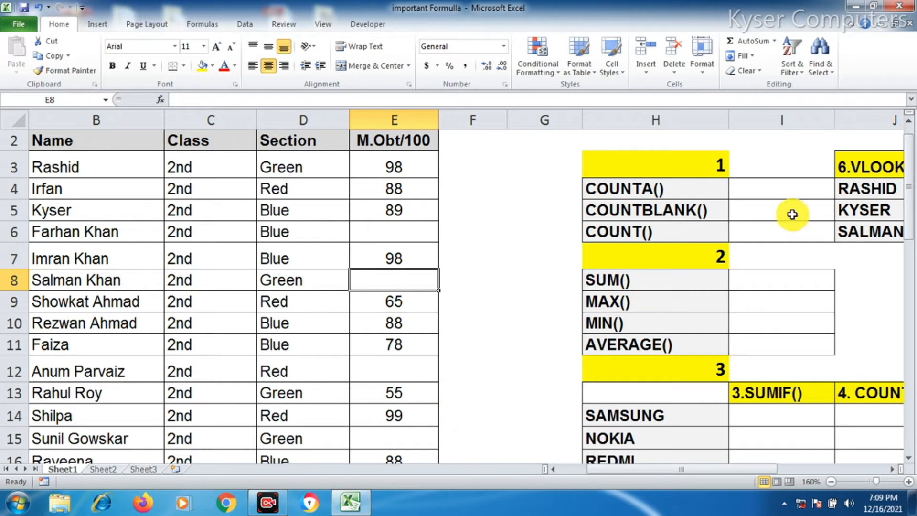
Enter a COUNTA formula in the cell beside COUNTA() counting the filled cells in E3:E18
click(793, 191)
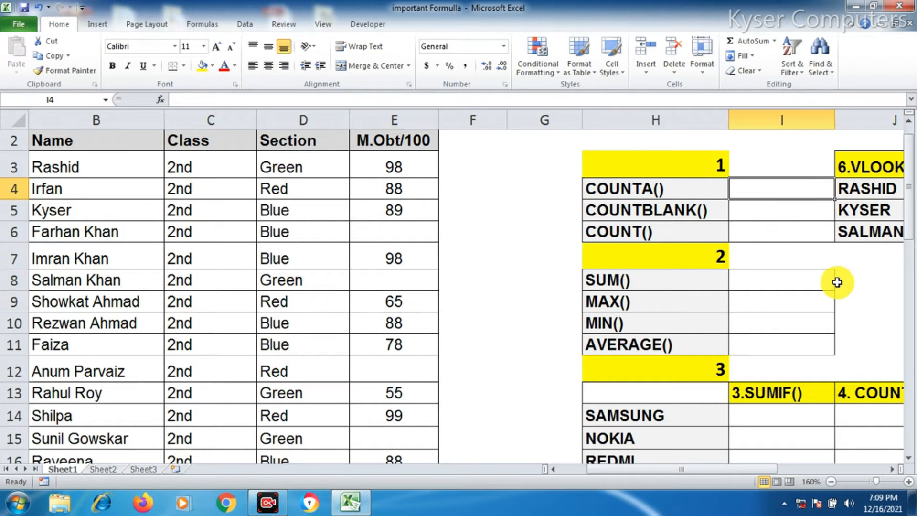
text(=)
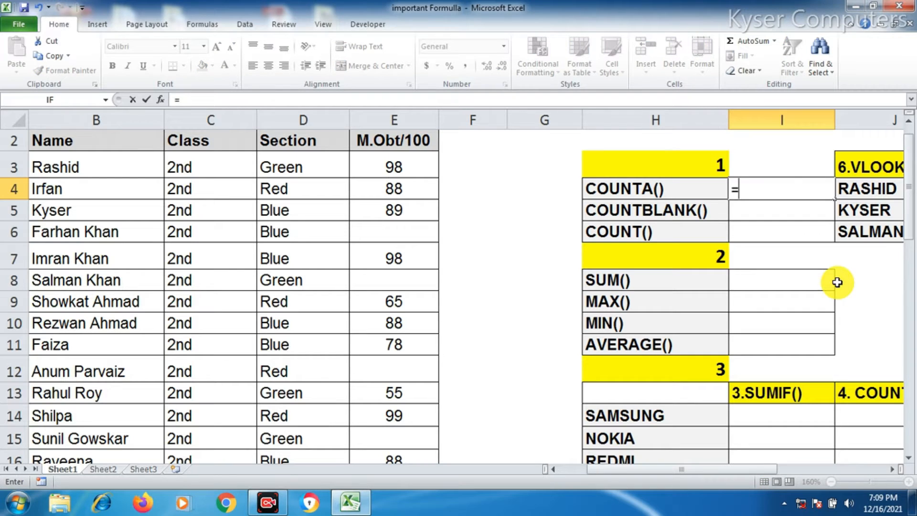
text(COUNT)
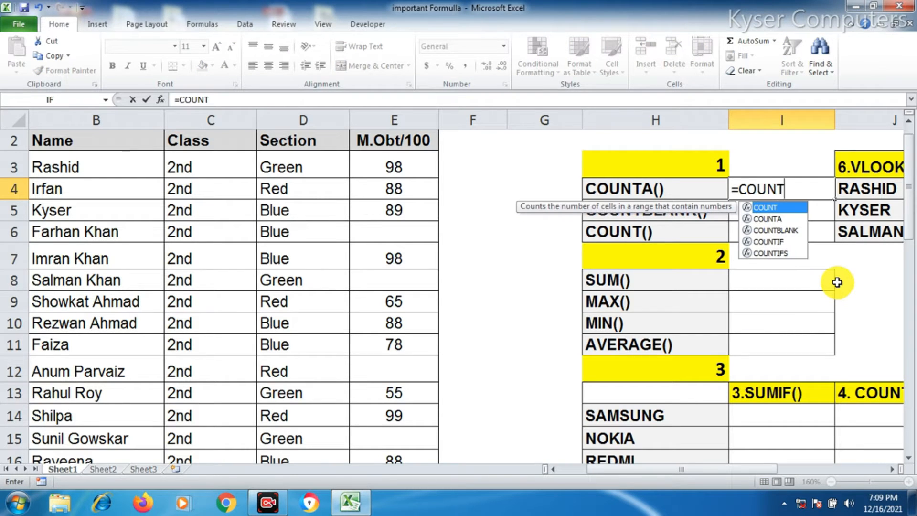
text(A)
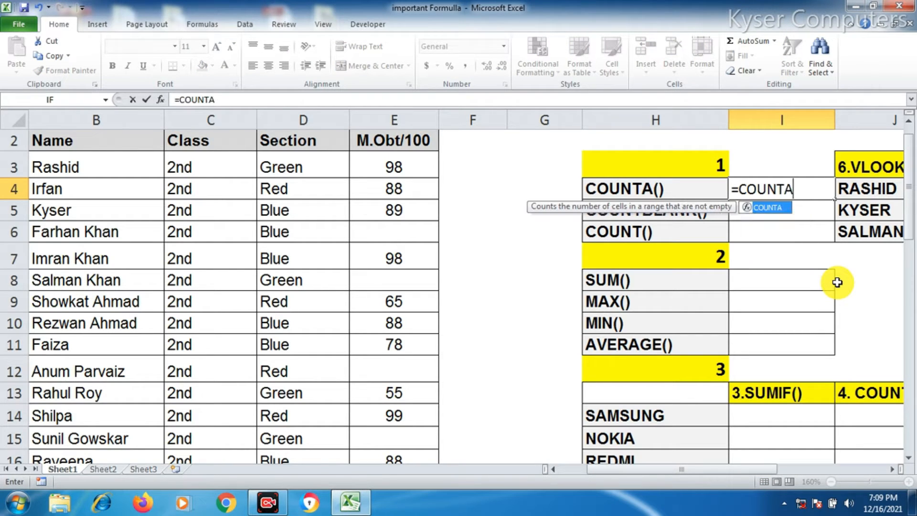
text(()
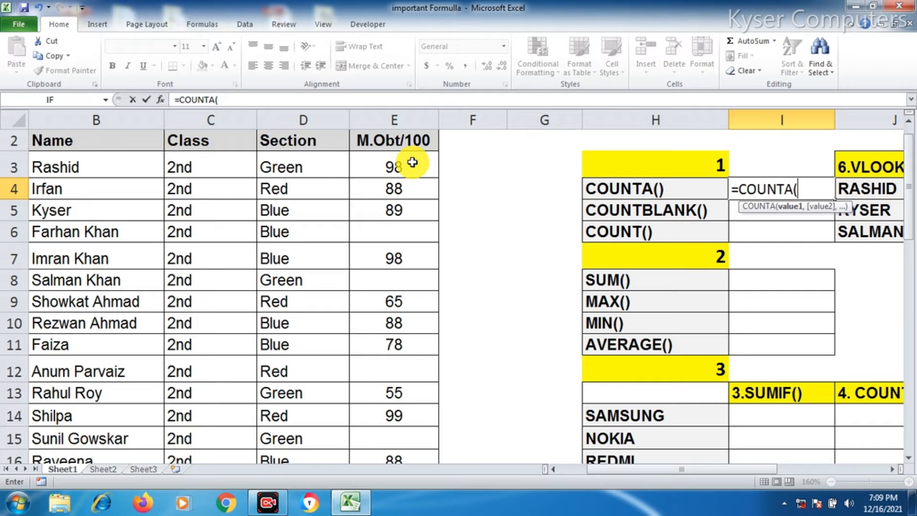
drag(403, 162, 400, 416)
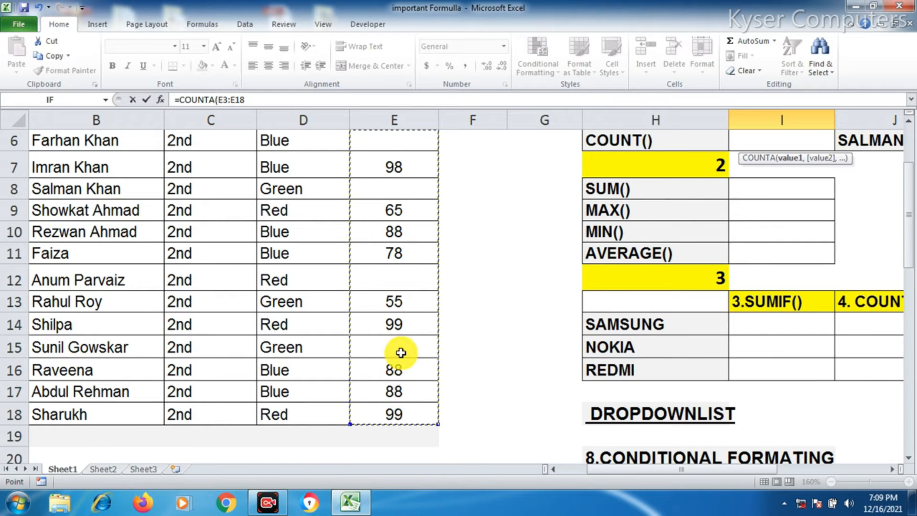
scroll(401, 372, up, 2)
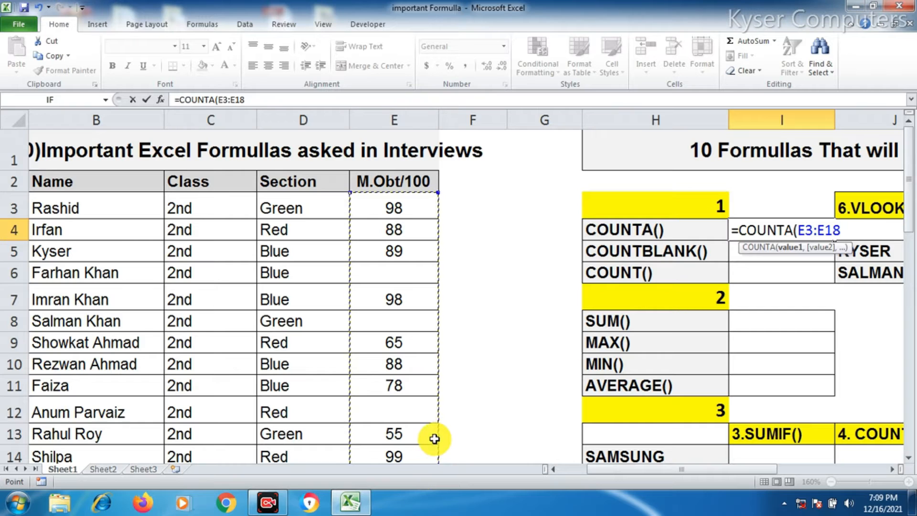
text())
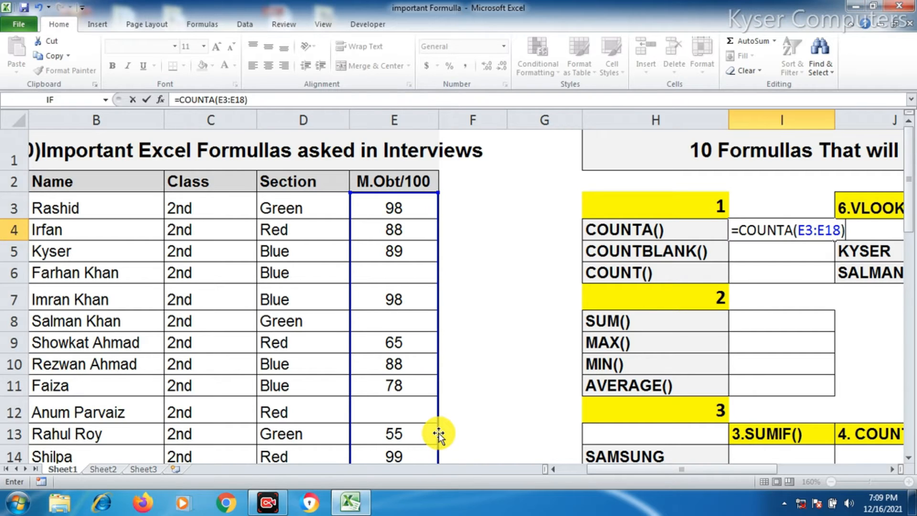
key(Return)
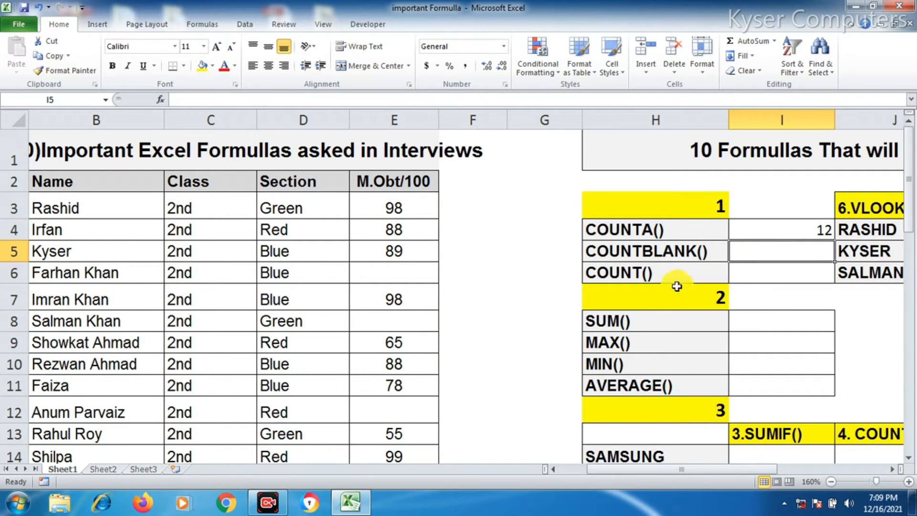
click(786, 235)
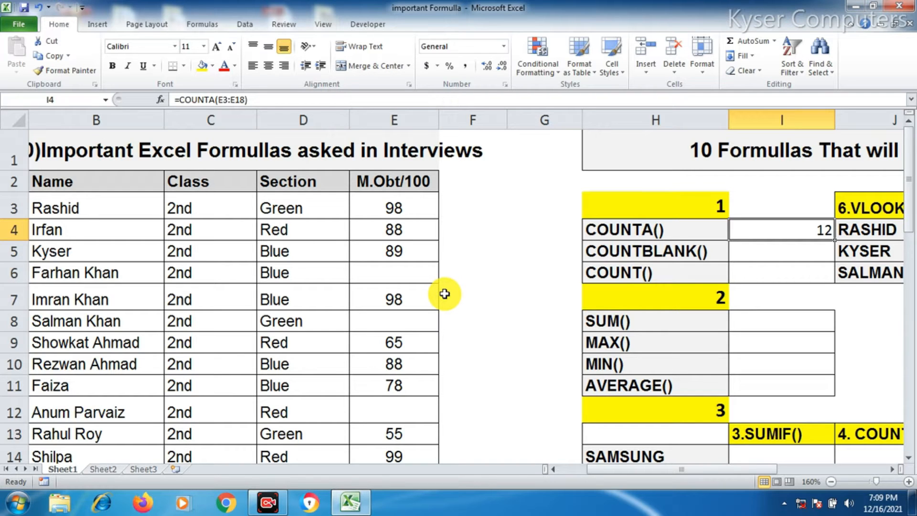
scroll(434, 291, down, 1)
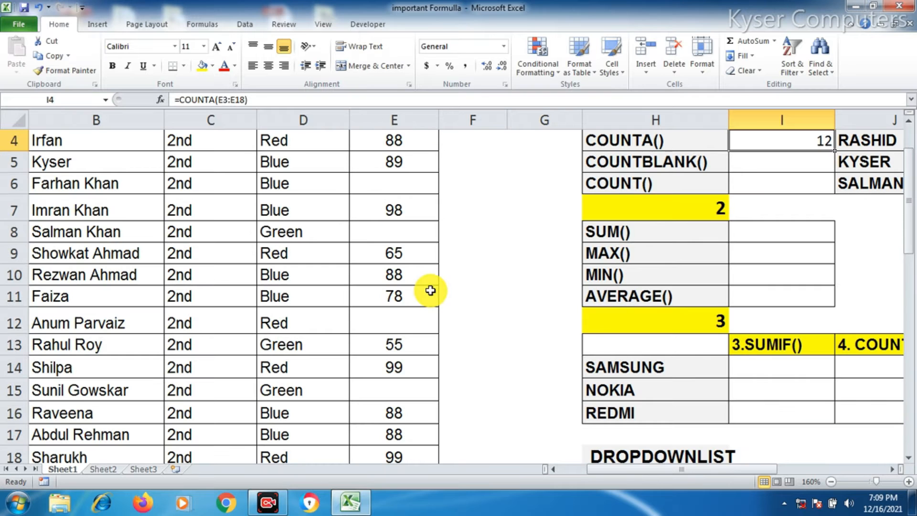
scroll(418, 262, up, 1)
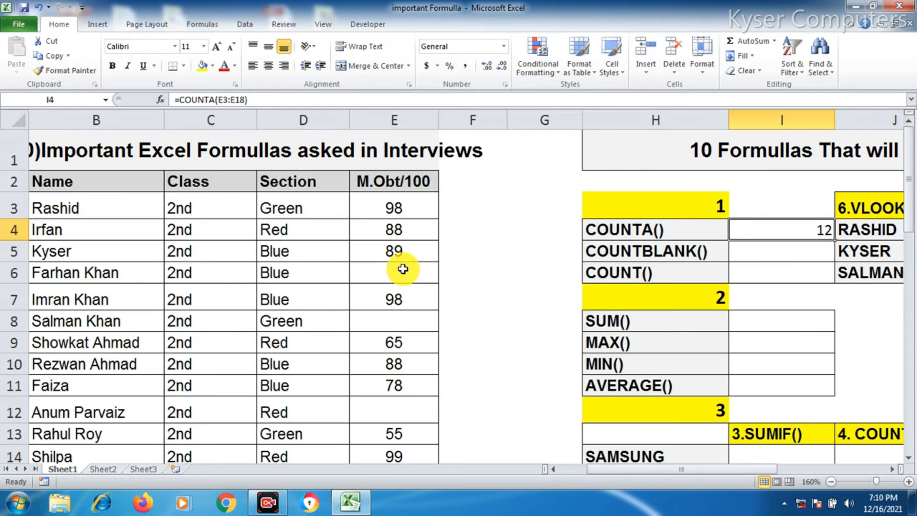
click(406, 268)
text(-)
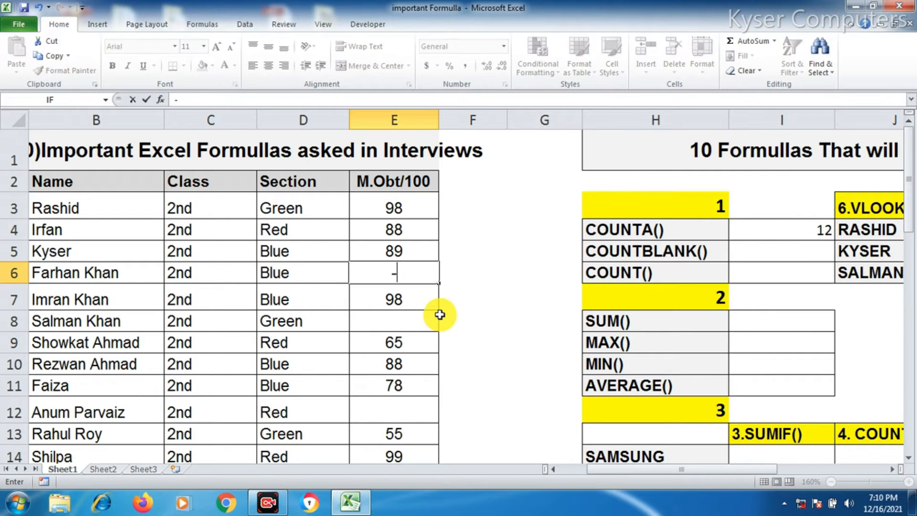
key(Return)
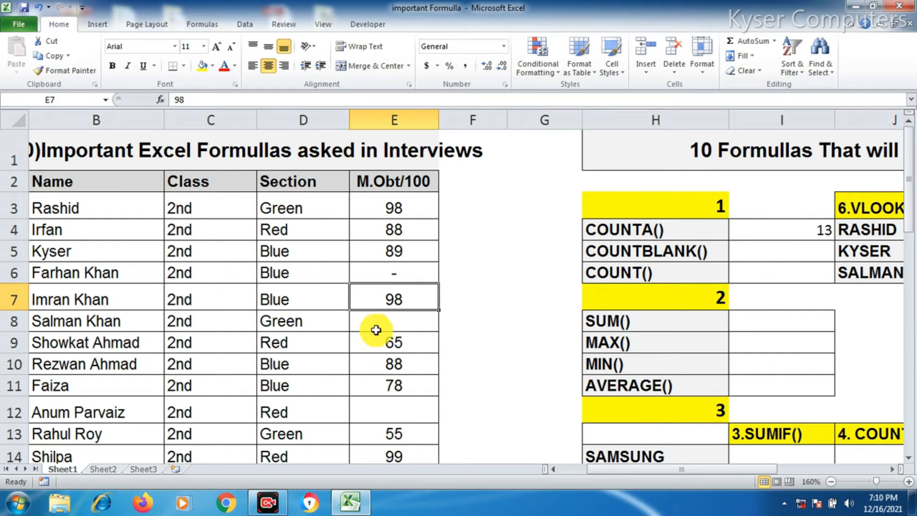
click(386, 323)
text(A)
key(Return)
click(771, 229)
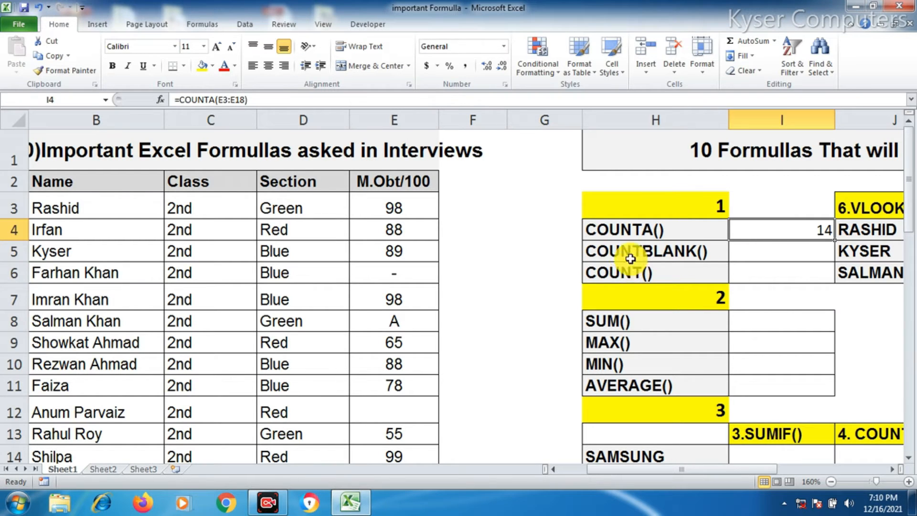
Enter a COUNTBLANK formula over E3:E18 in the cell beside COUNTBLANK()
click(753, 255)
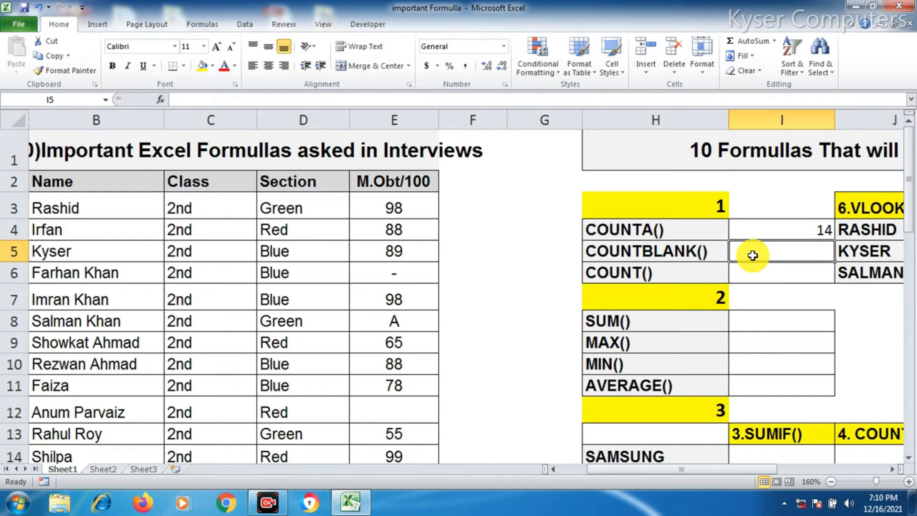
text(=COUNT)
text(B)
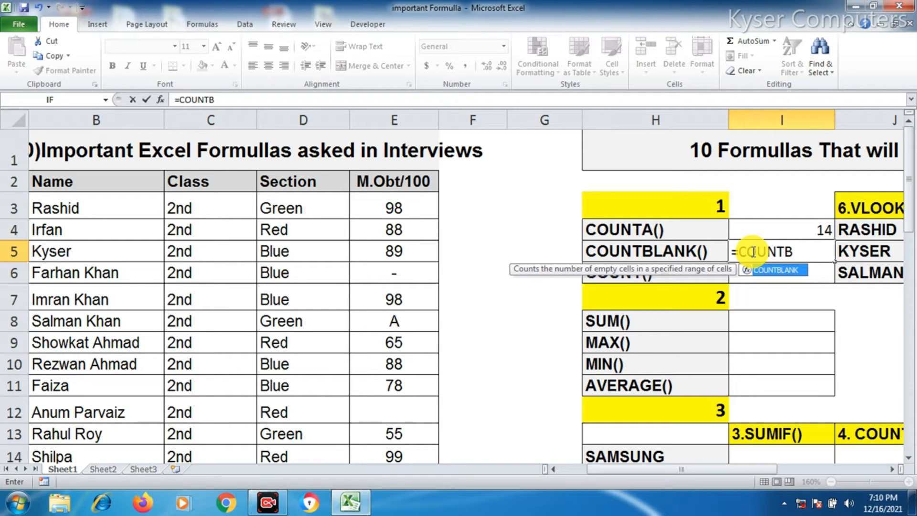
key(Tab)
drag(365, 200, 382, 403)
scroll(514, 348, up, 2)
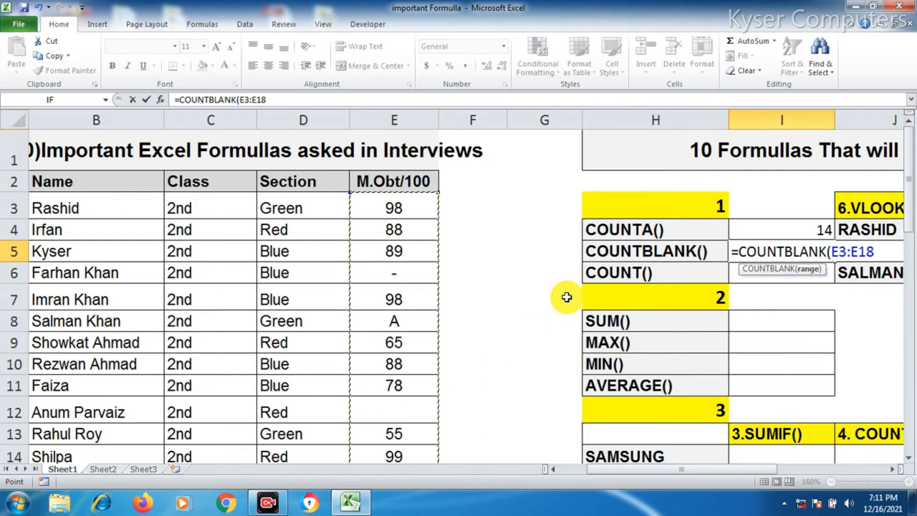
text())
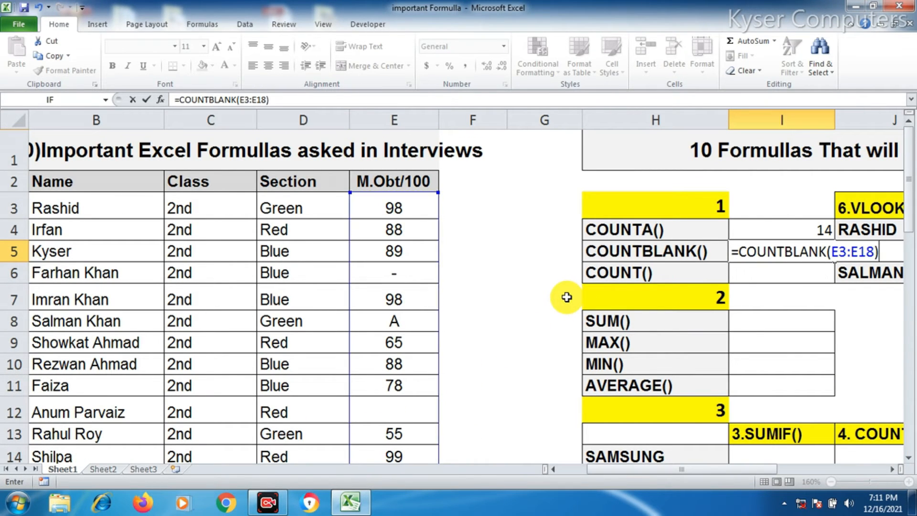
key(Return)
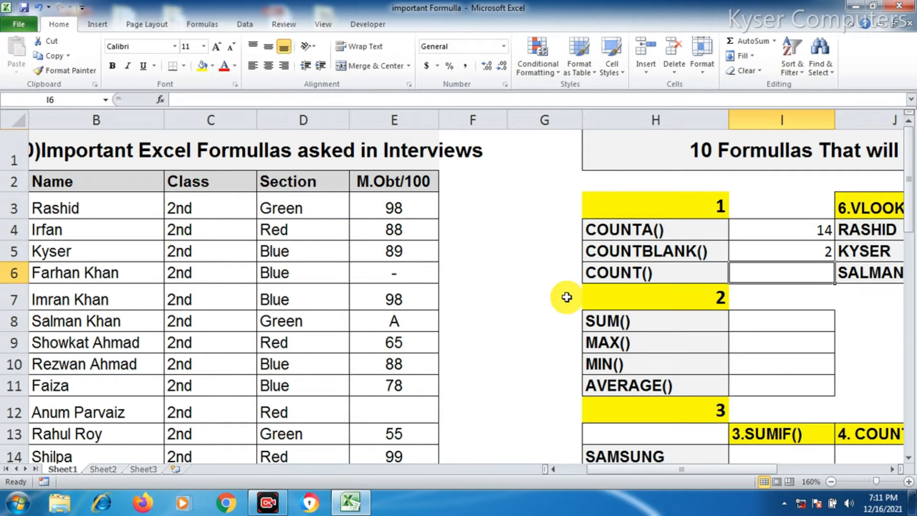
click(805, 254)
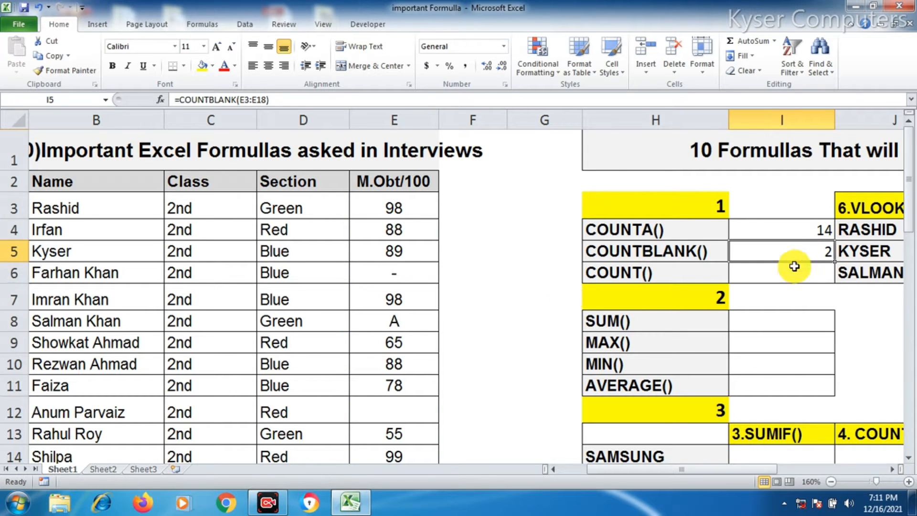
scroll(408, 282, down, 2)
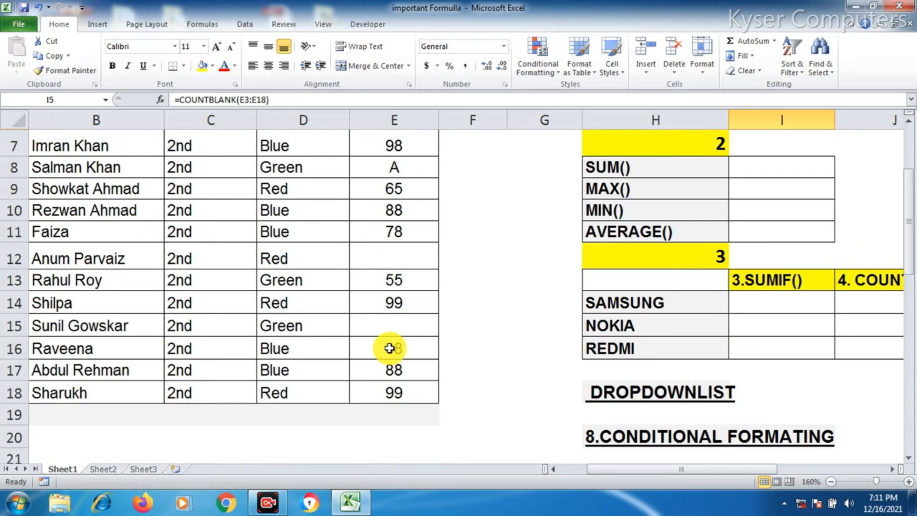
click(384, 325)
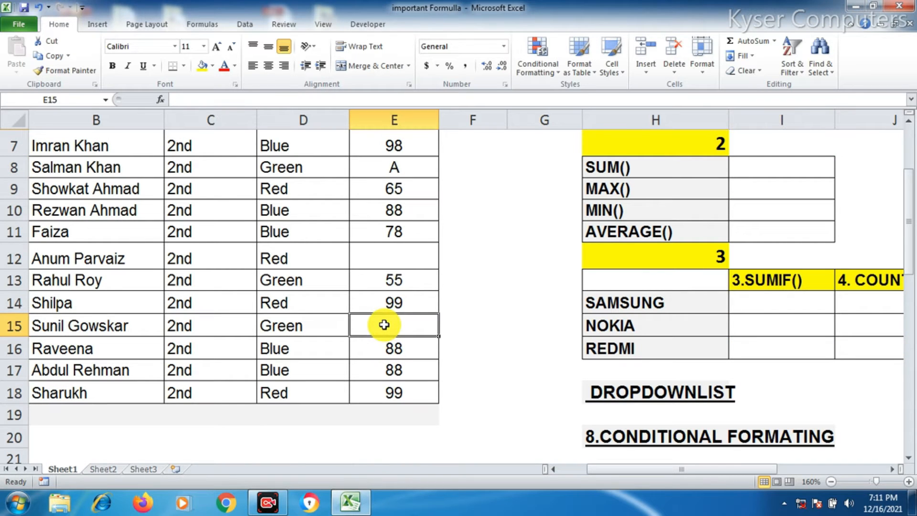
ctrl+click(376, 260)
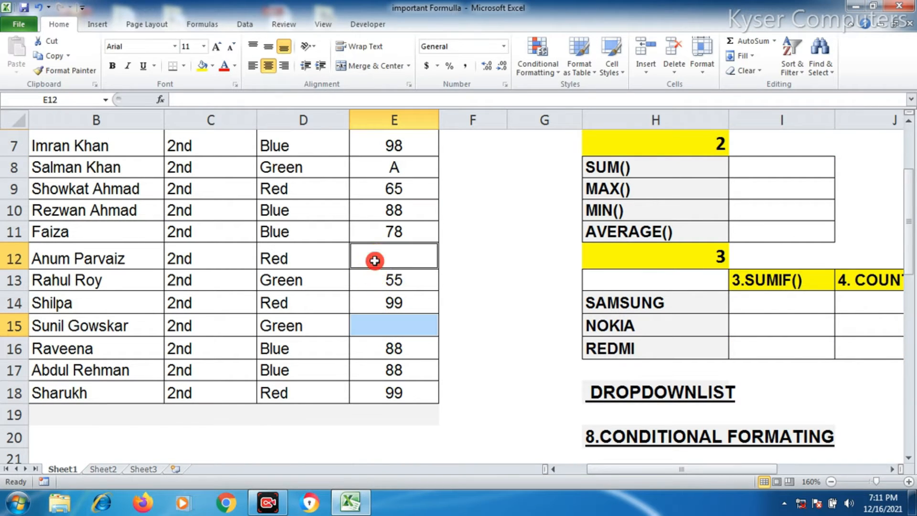
Clear the letter A from Salman Khan's marks cell
ctrl+scroll(376, 260, up, 1)
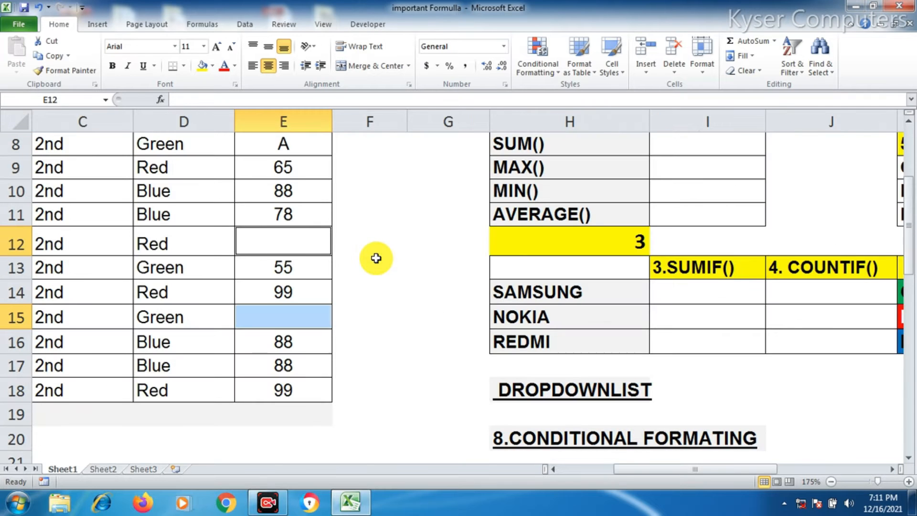
ctrl+scroll(376, 258, down, 4)
scroll(302, 244, up, 1)
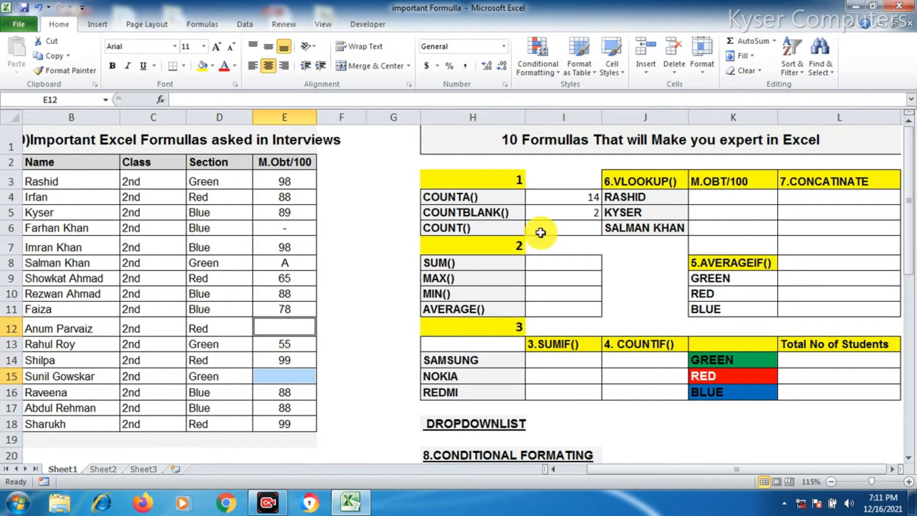
click(584, 210)
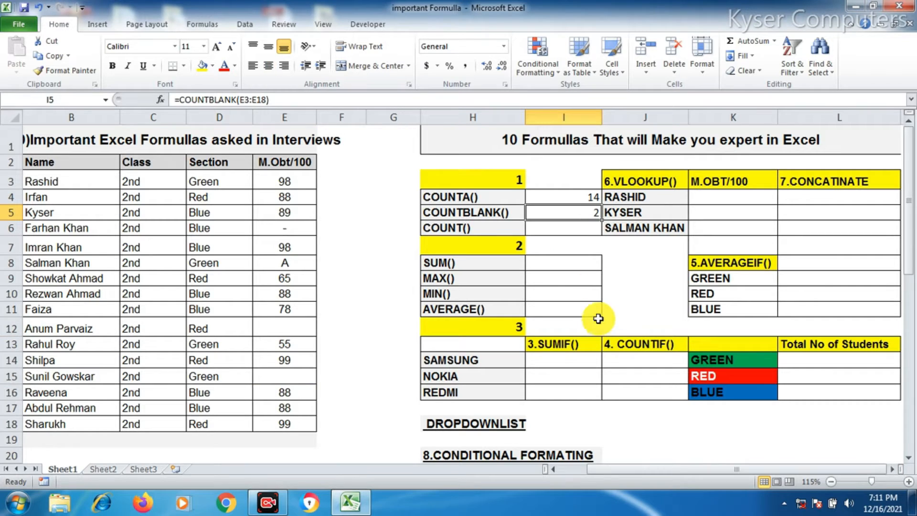
click(292, 229)
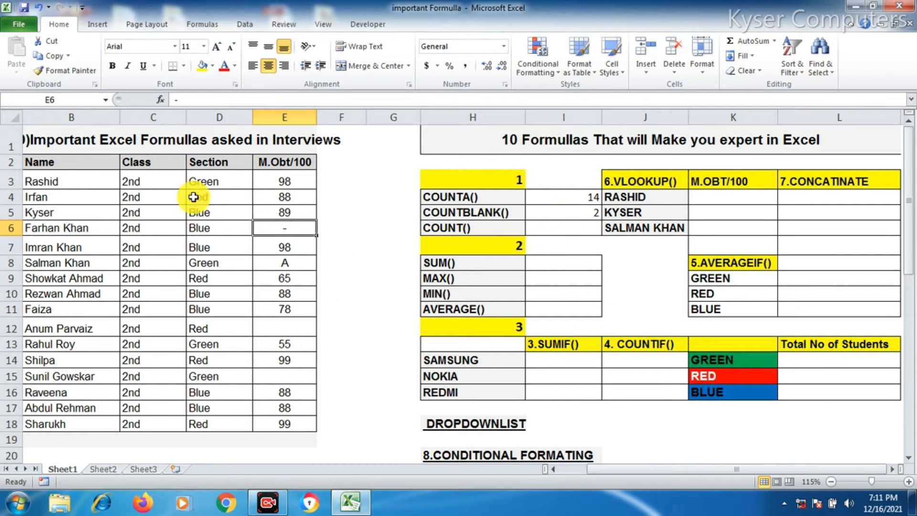
click(288, 263)
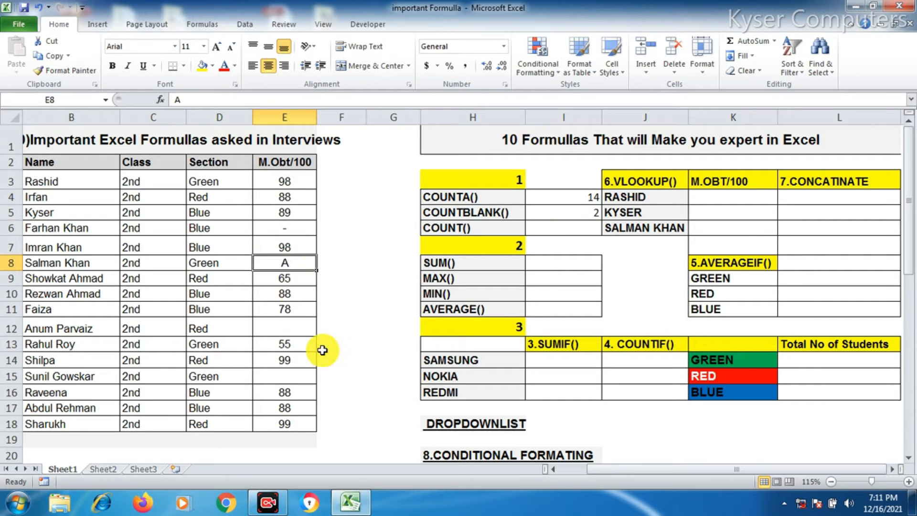
key(BackSpace)
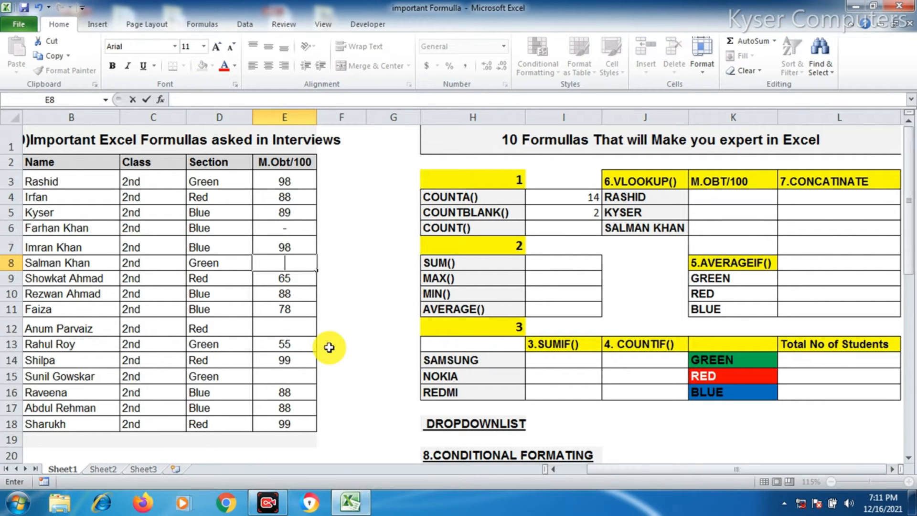
click(284, 292)
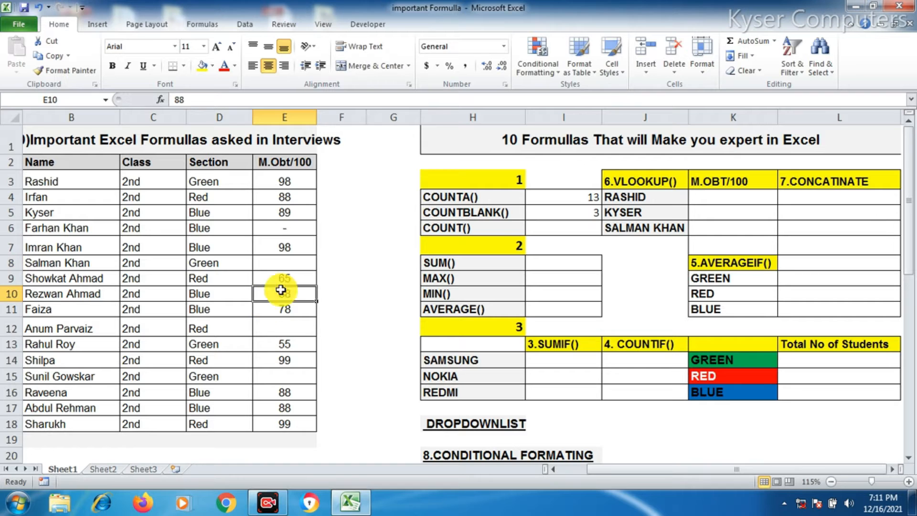
Enter a COUNT formula over E3:E18 in the cell beside COUNT()
click(590, 215)
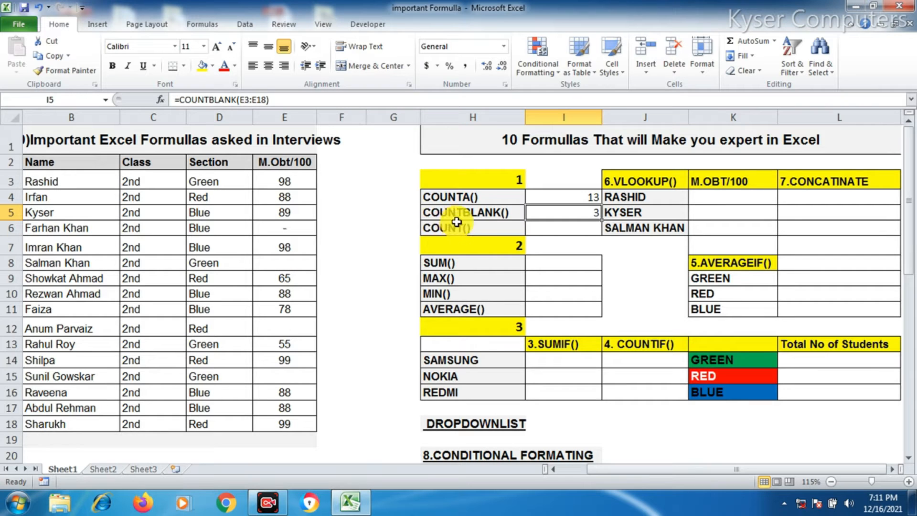
click(550, 230)
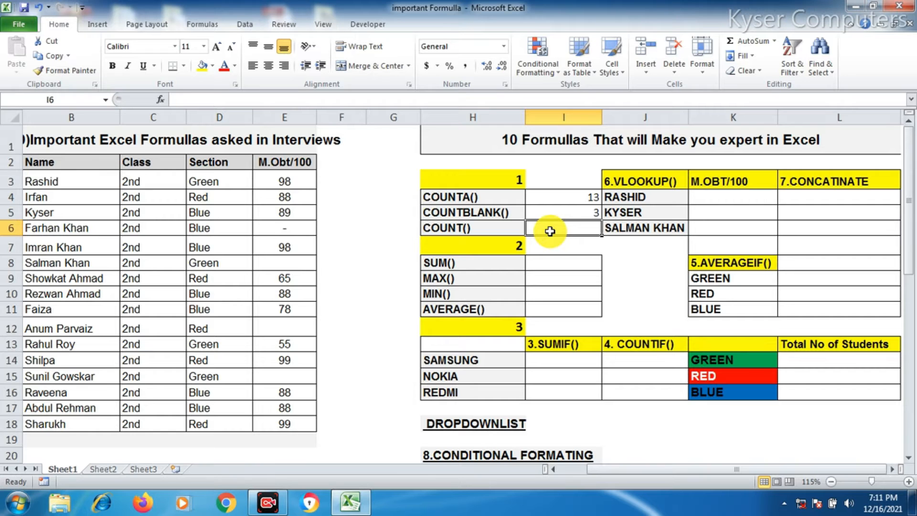
ctrl+scroll(557, 224, up, 3)
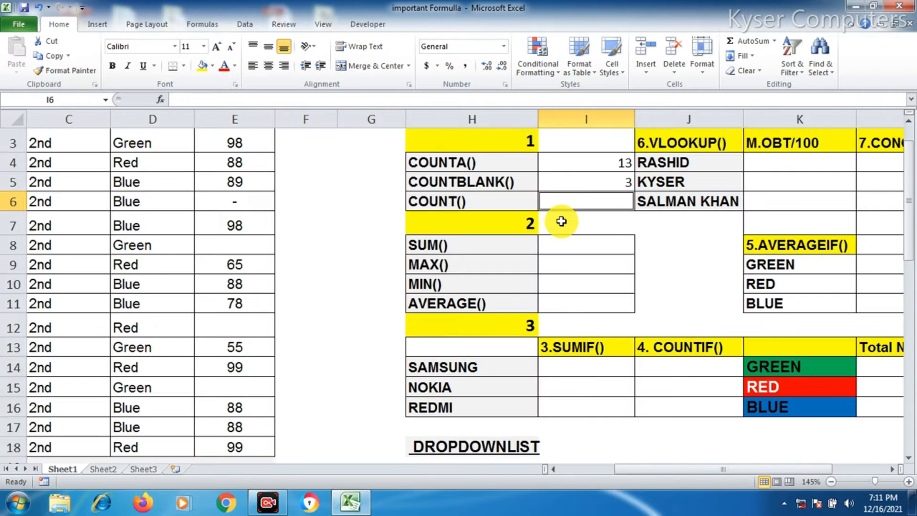
text(=)
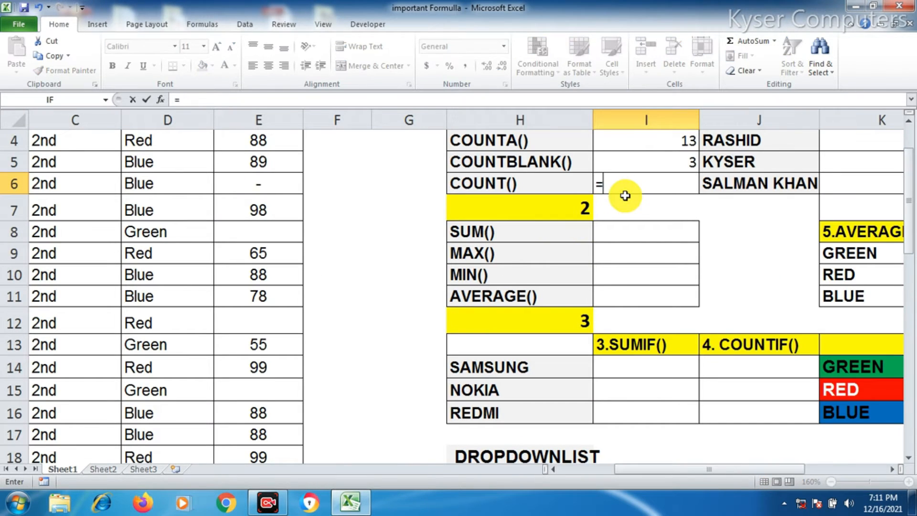
text(COUNT)
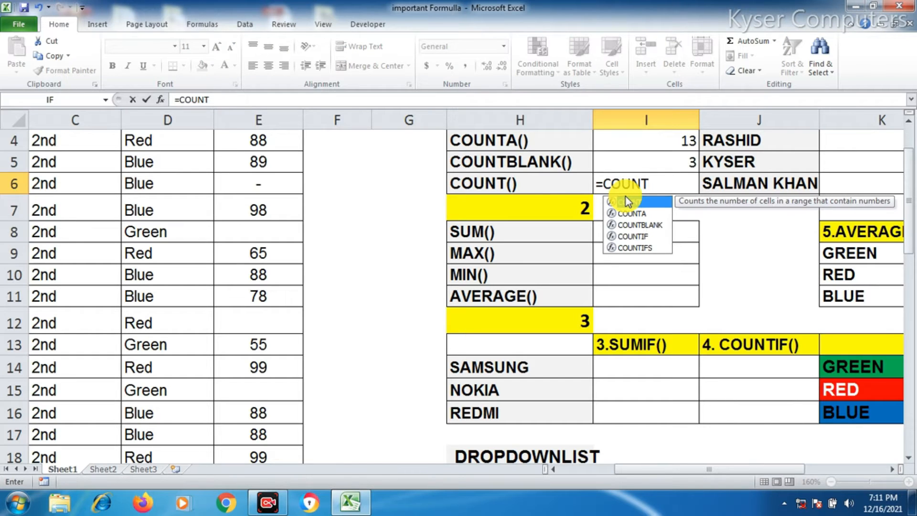
text(()
scroll(406, 246, up, 1)
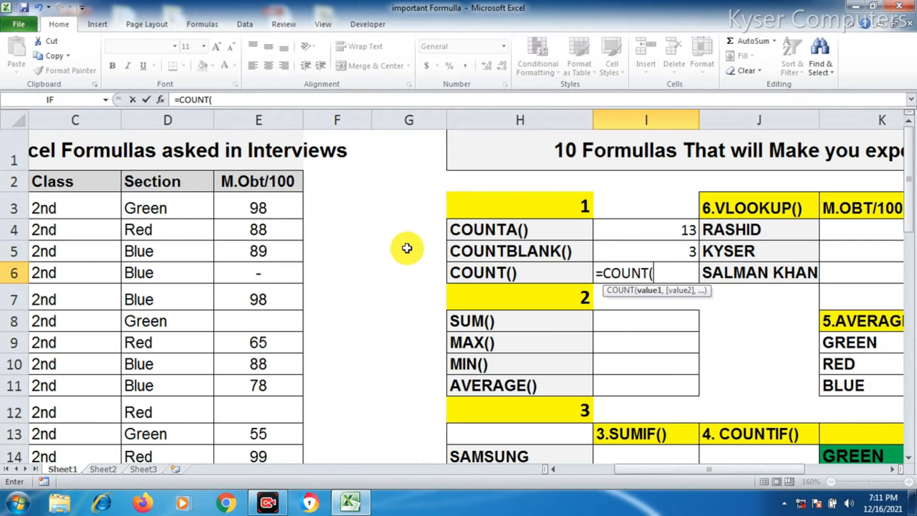
drag(254, 196, 270, 422)
text())
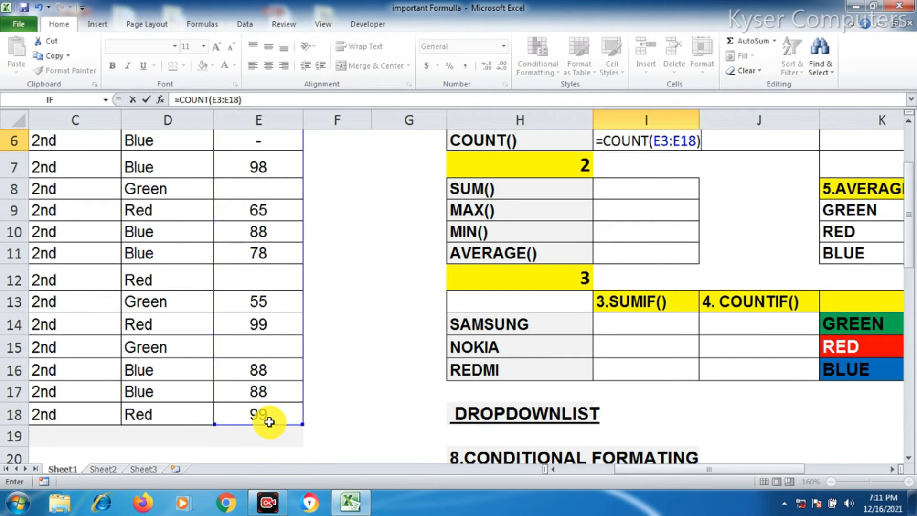
key(ctrl+Return)
Examine the COUNTA, COUNTBLANK and COUNT formulas alongside the marks column entries
scroll(335, 382, up, 2)
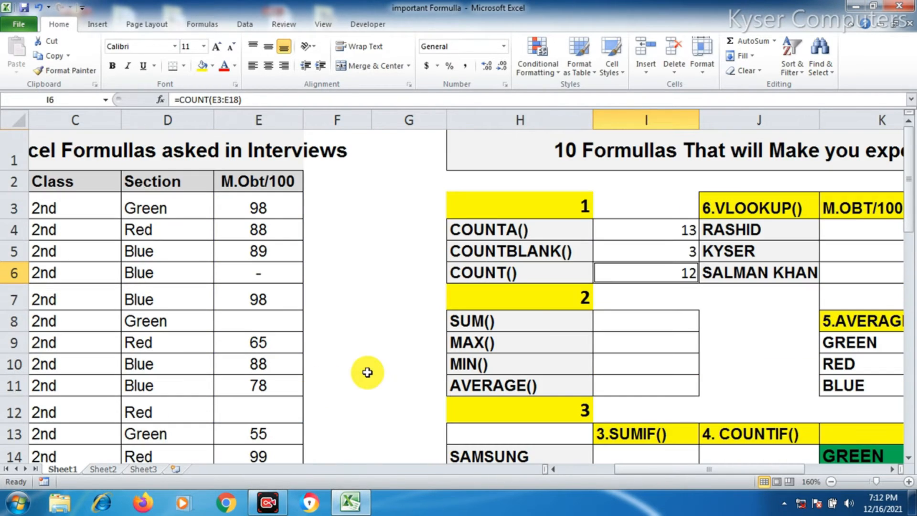
click(686, 231)
click(683, 278)
click(682, 231)
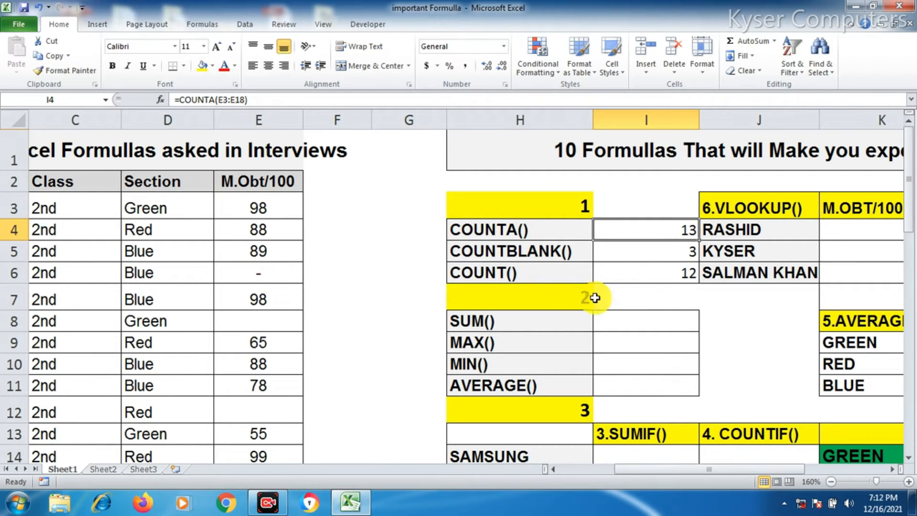
click(662, 279)
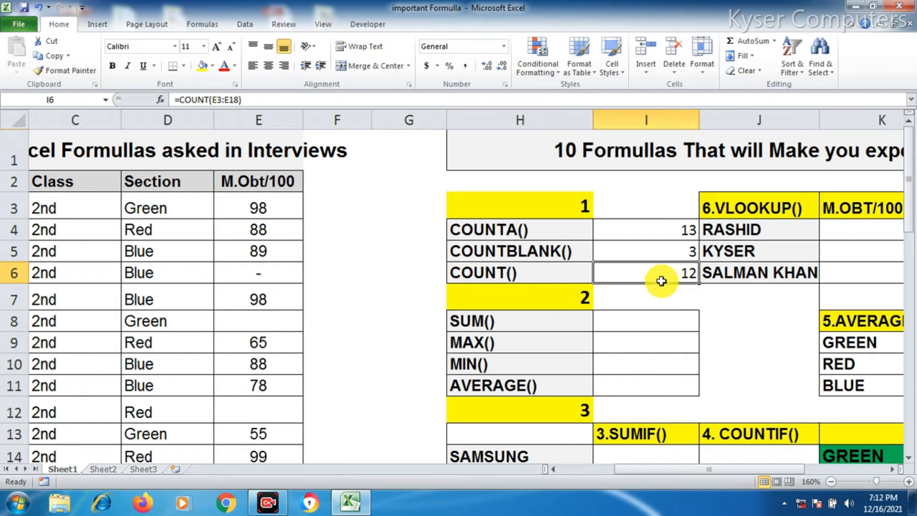
click(262, 278)
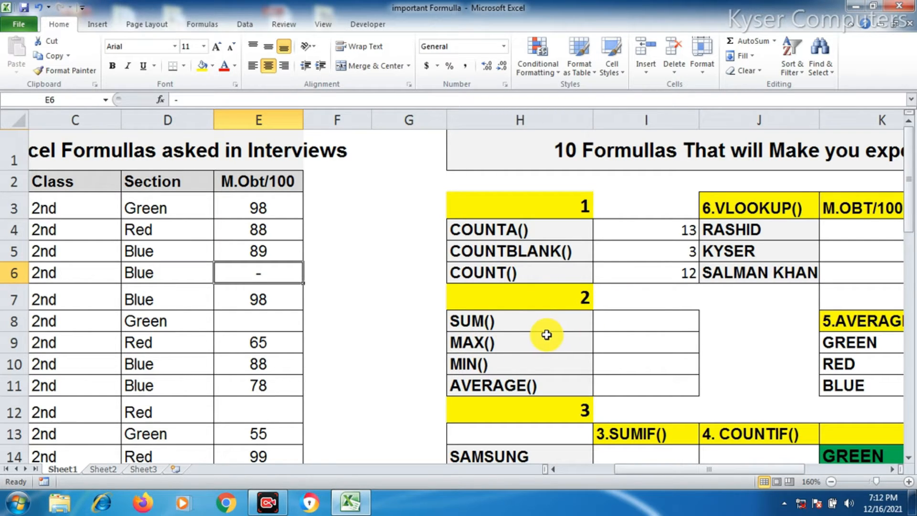
click(636, 327)
scroll(634, 342, down, 1)
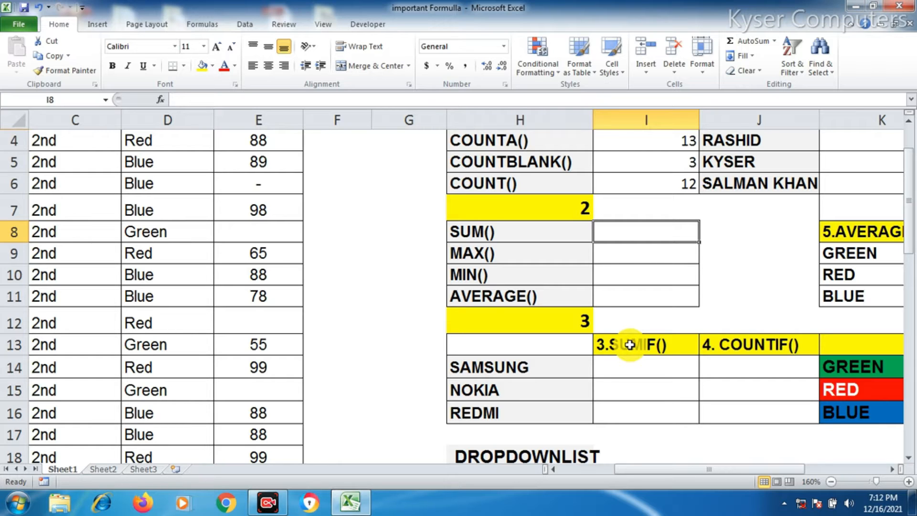
scroll(631, 344, down, 7)
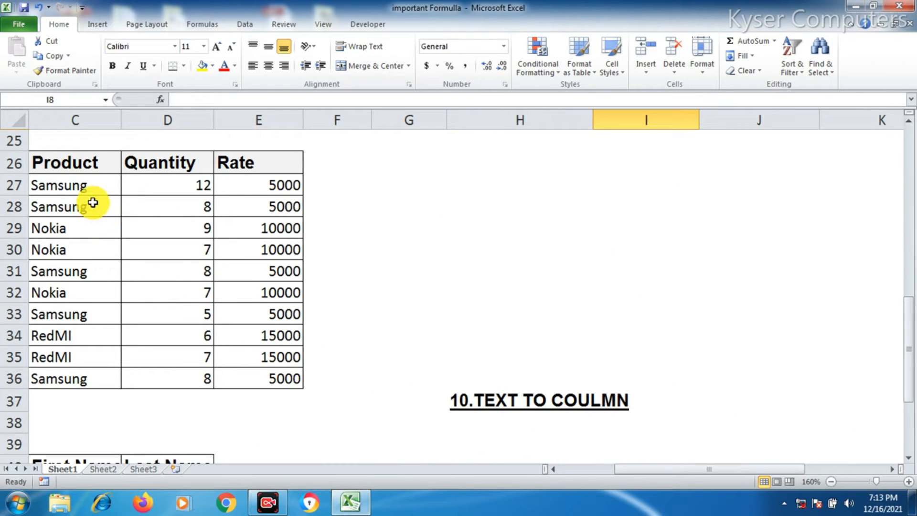
Select the Product, Quantity and Rate columns of the sales table to inspect their values
drag(76, 184, 62, 380)
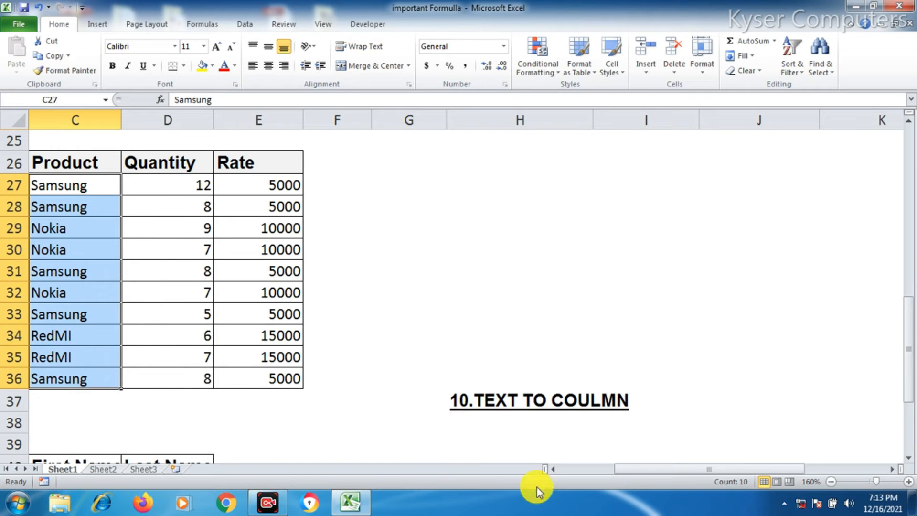
drag(654, 470, 600, 475)
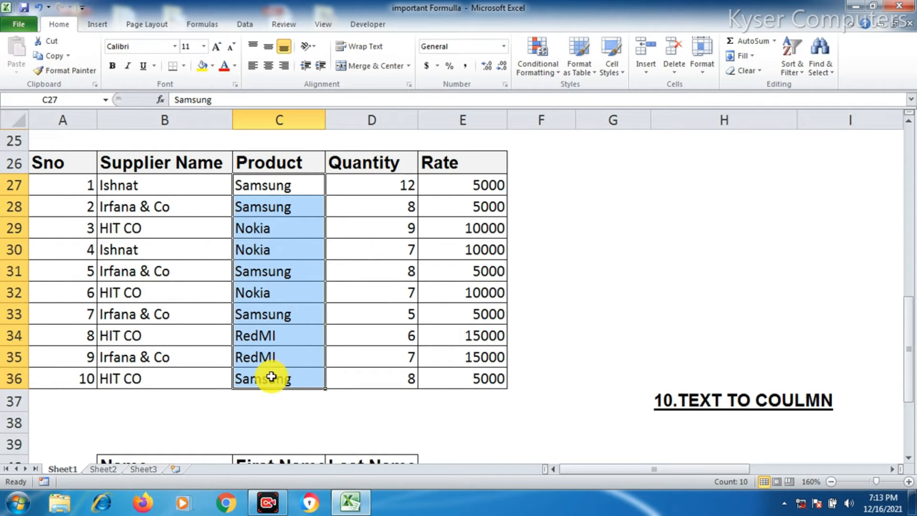
drag(395, 184, 373, 378)
drag(475, 184, 477, 380)
drag(381, 187, 378, 378)
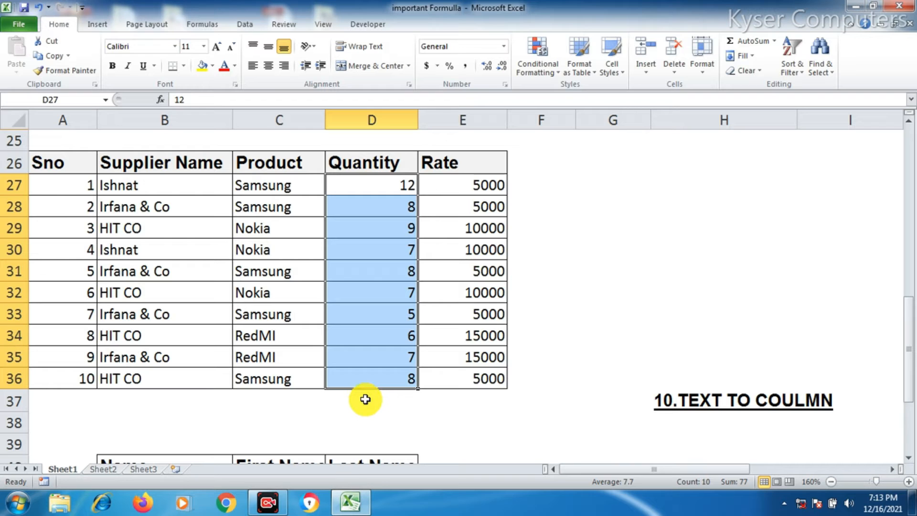
click(292, 188)
click(381, 191)
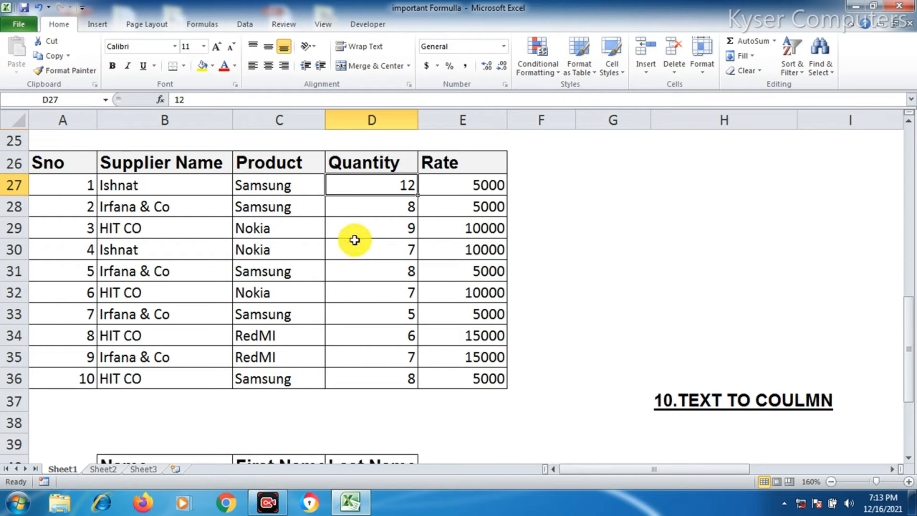
click(365, 384)
click(373, 408)
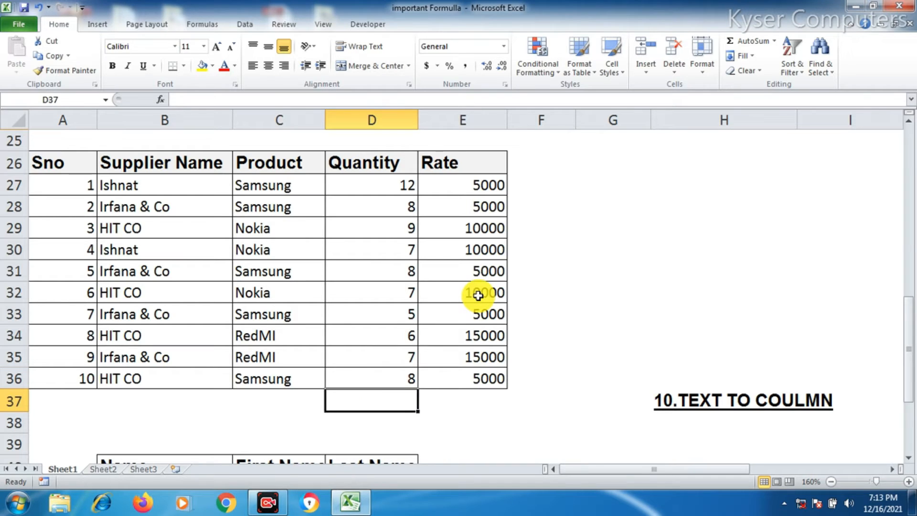
text(=)
key(Escape)
Enter a SUM formula over D27:D36 in the cell below the Quantity column
scroll(334, 403, up, 3)
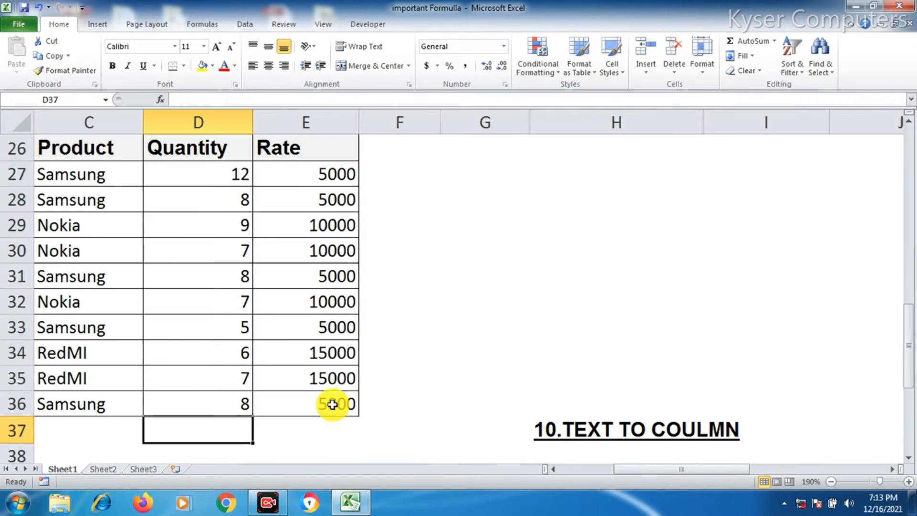
drag(650, 472, 553, 477)
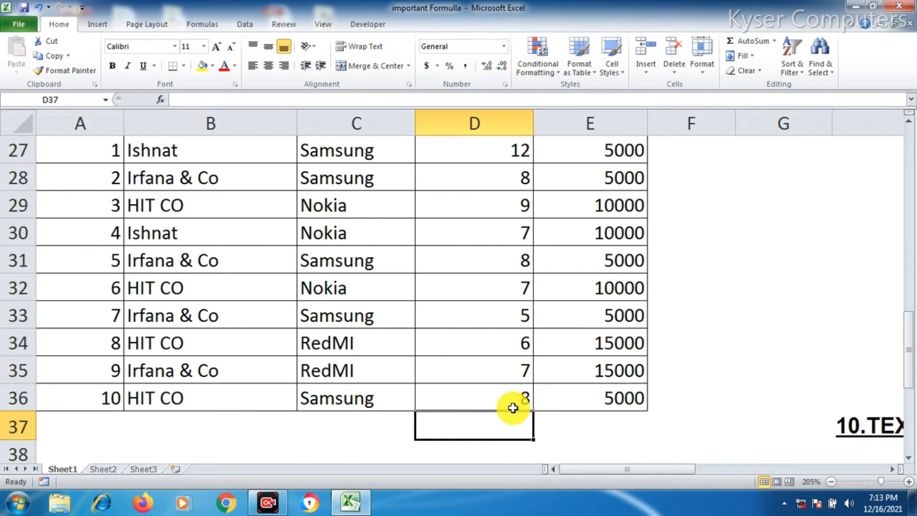
scroll(495, 424, up, 1)
scroll(497, 425, down, 1)
scroll(496, 425, up, 1)
scroll(516, 419, down, 1)
text(=SUM)
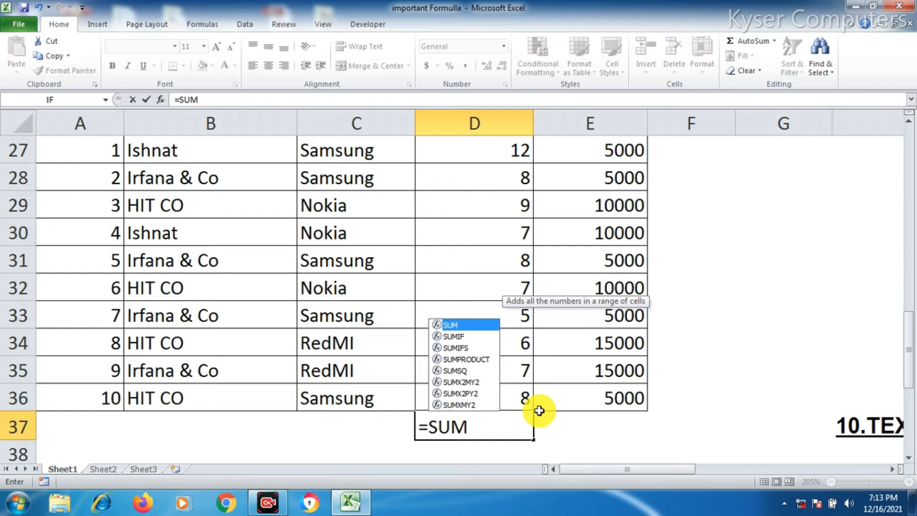
text(()
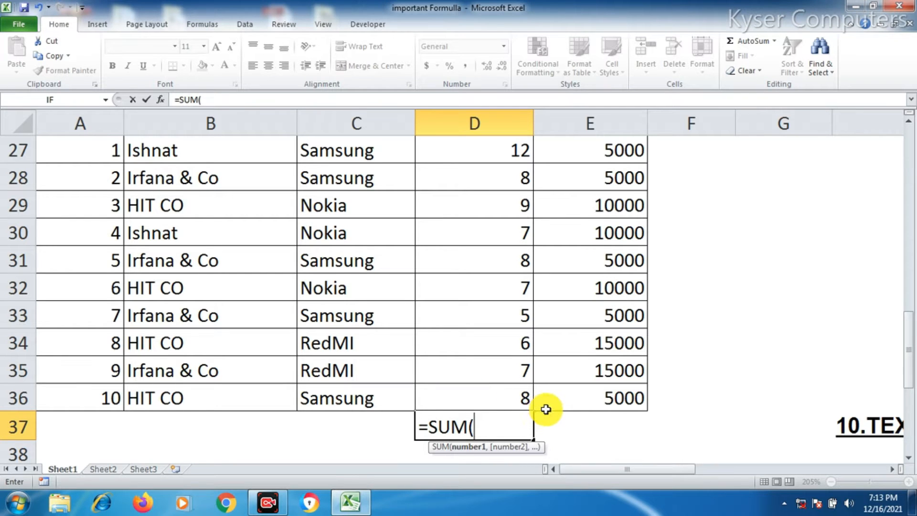
scroll(504, 260, up, 1)
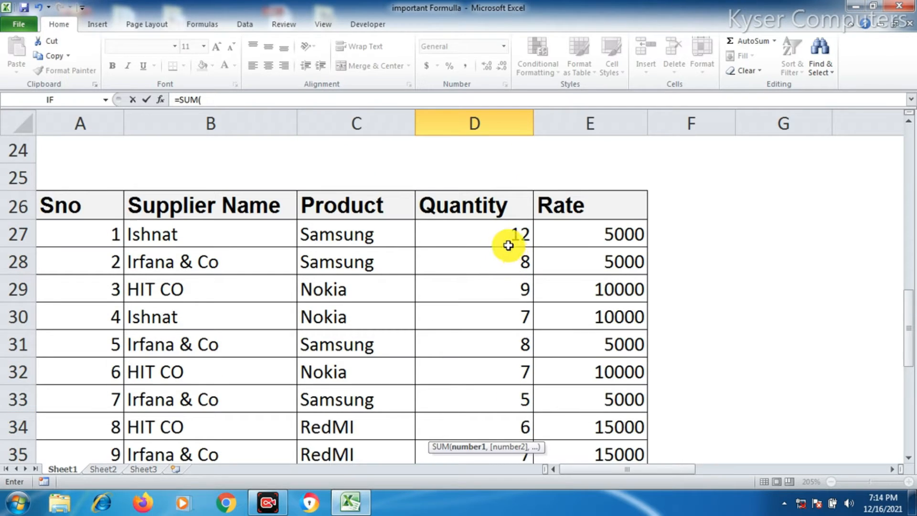
click(482, 230)
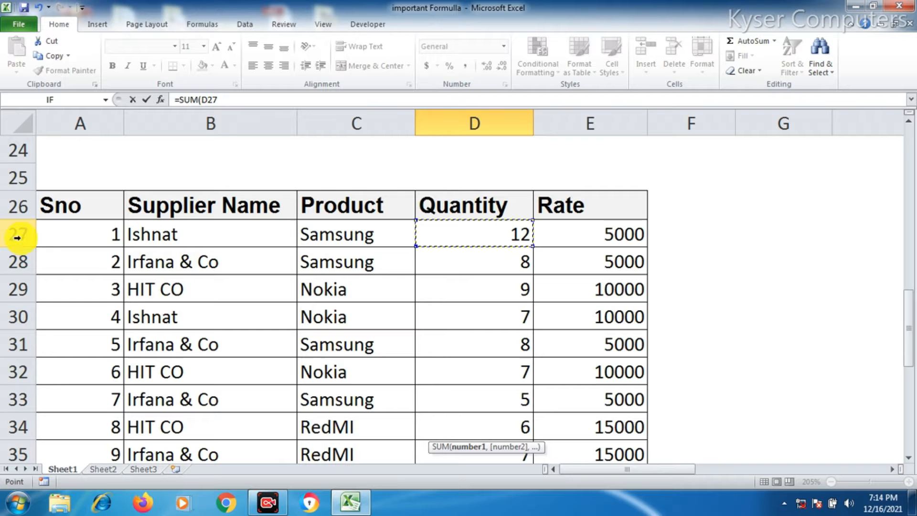
scroll(478, 237, down, 2)
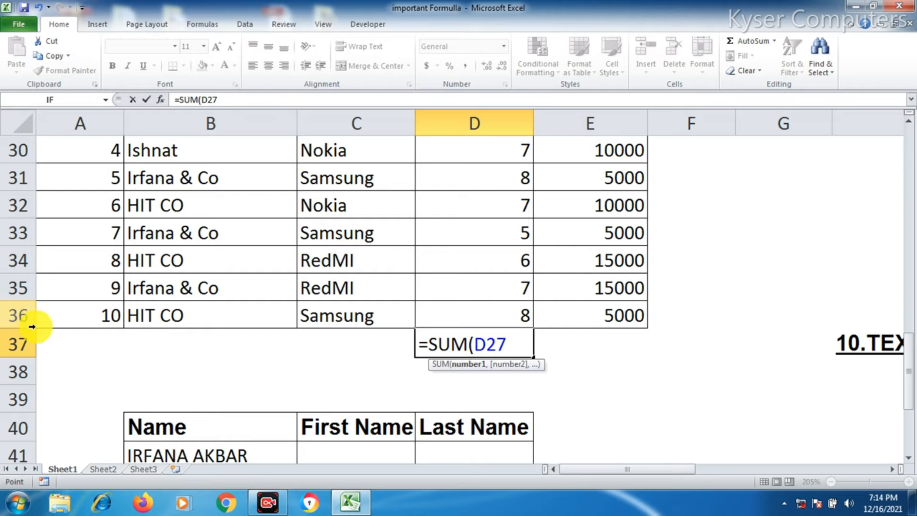
scroll(564, 364, up, 2)
drag(495, 232, 498, 403)
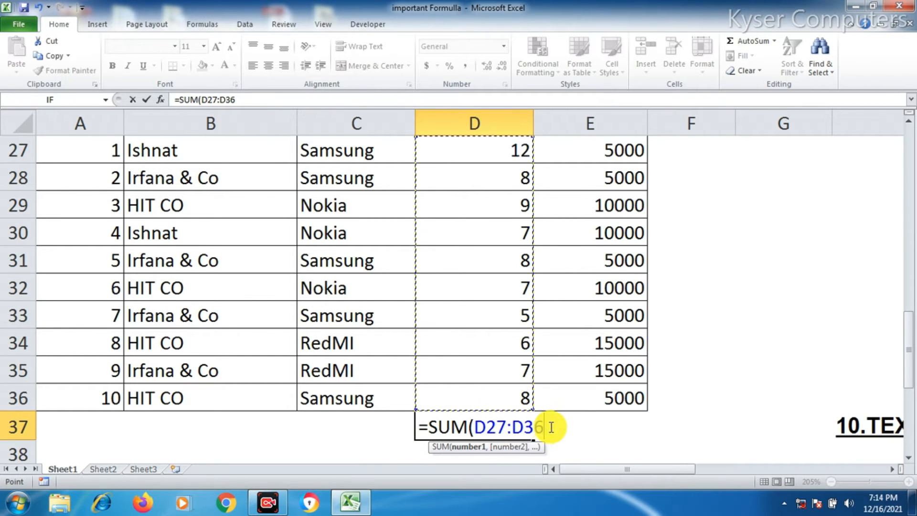
text())
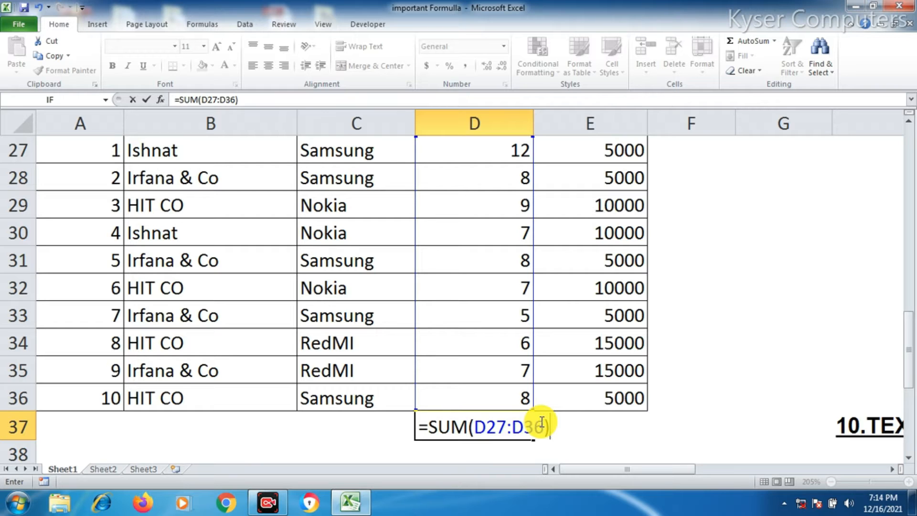
key(Return)
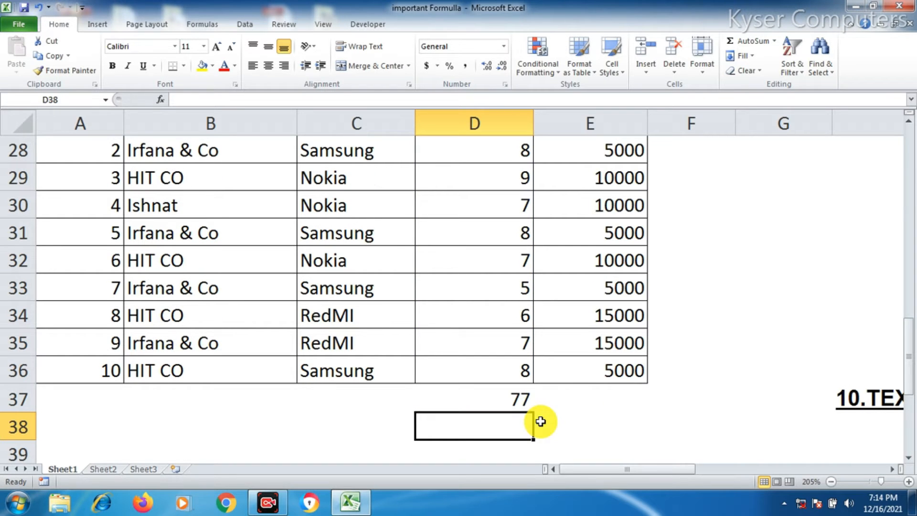
Enter a SUM formula over E27:E36 in the cell below the Rate column
click(516, 401)
scroll(511, 353, up, 1)
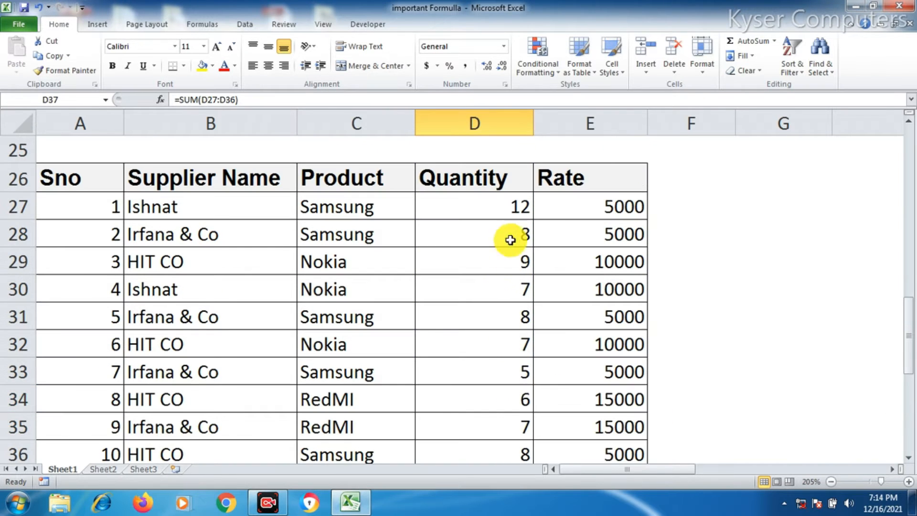
drag(516, 207, 523, 371)
scroll(616, 302, up, 1)
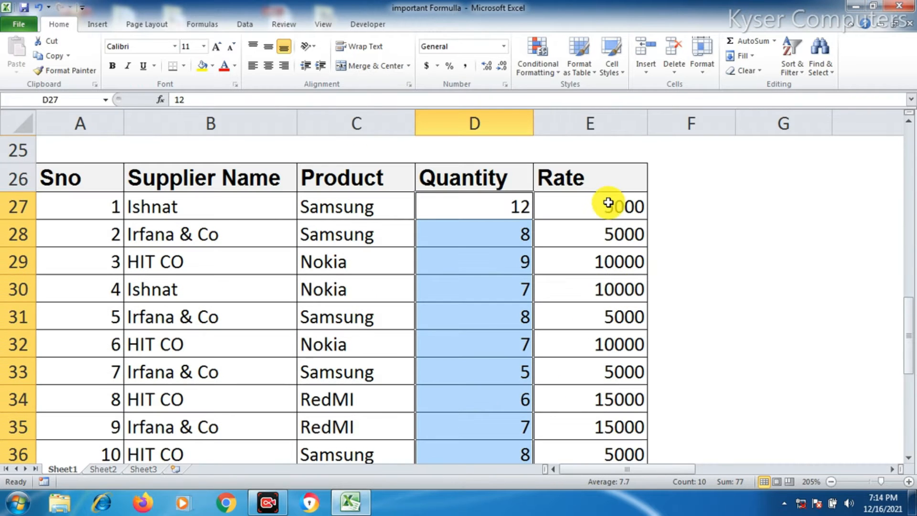
drag(612, 208, 621, 378)
click(611, 395)
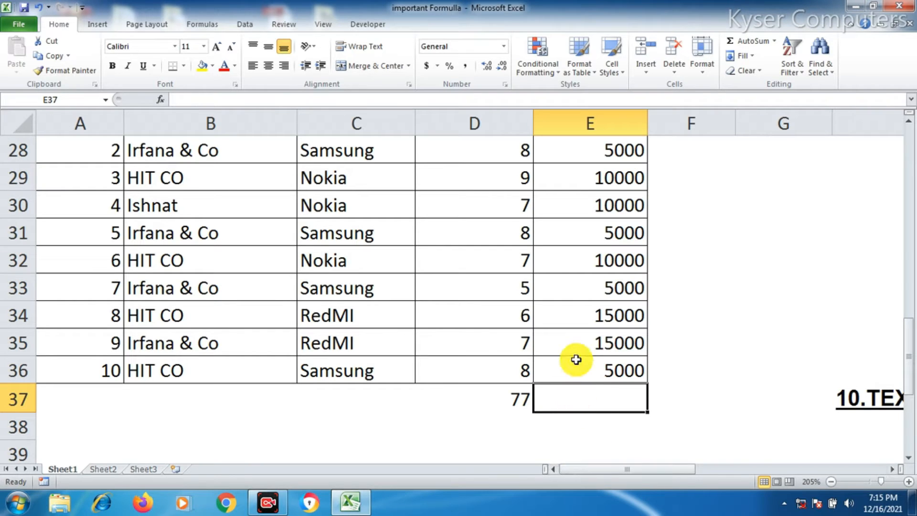
text(=SUM()
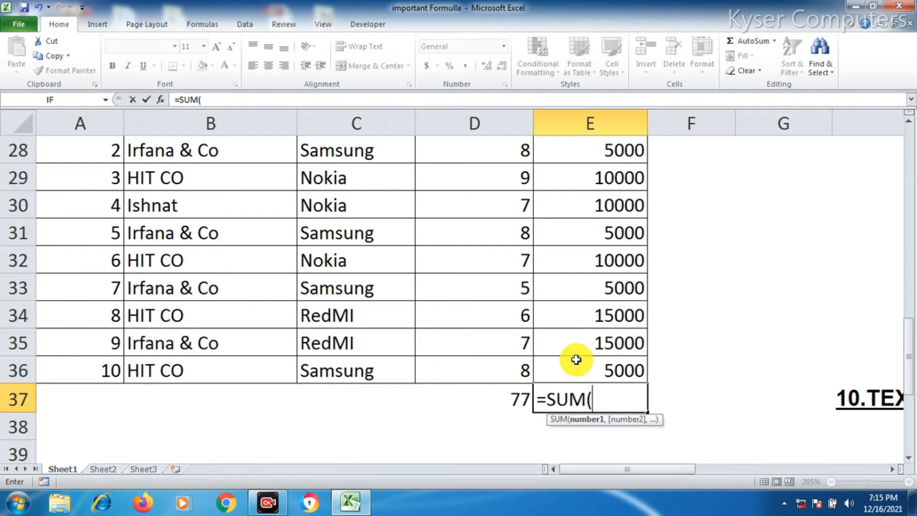
scroll(574, 268, up, 1)
mouse_move(595, 205)
mouse_down()
mouse_move(614, 459)
mouse_move(623, 401)
mouse_up()
text())
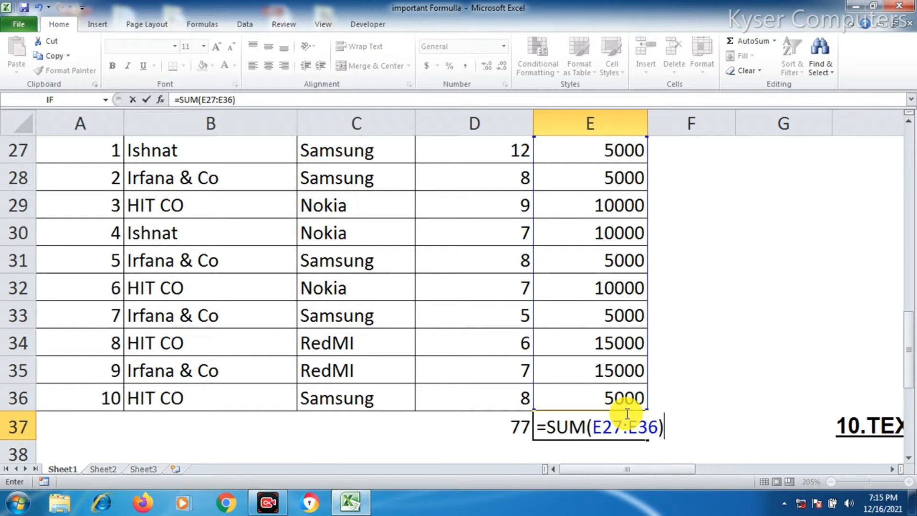
key(Return)
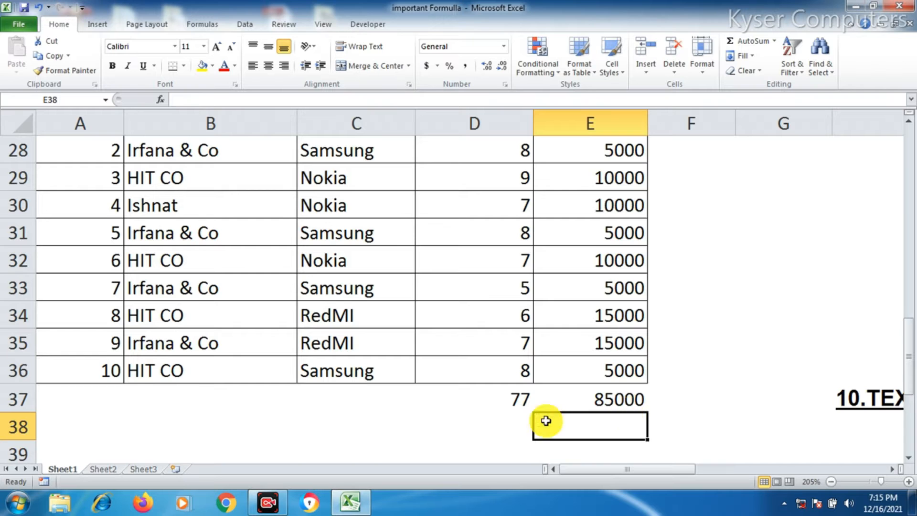
Examine the sales table entries and the formula section beside the marks table
scroll(486, 402, up, 1)
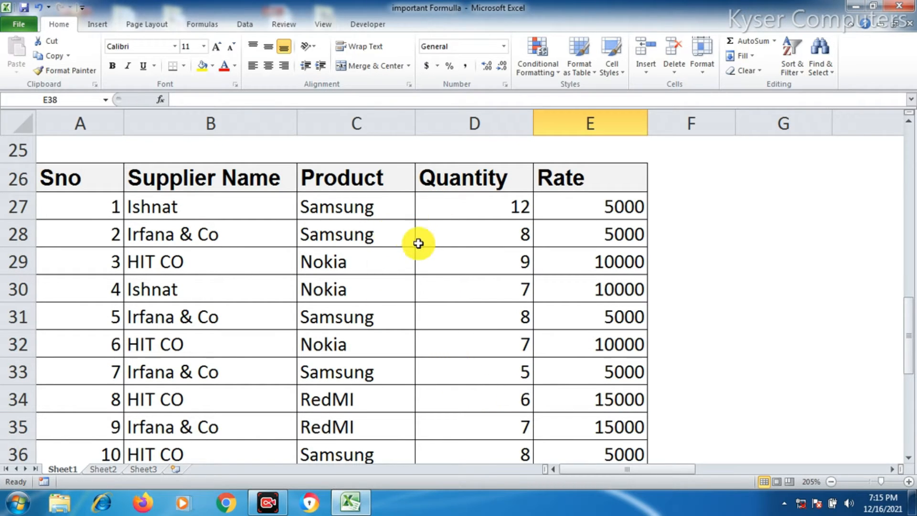
click(190, 211)
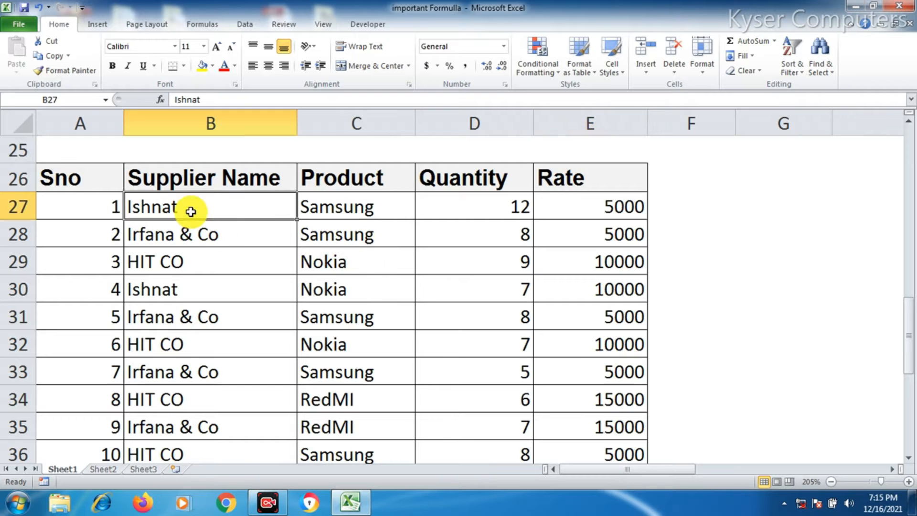
click(486, 212)
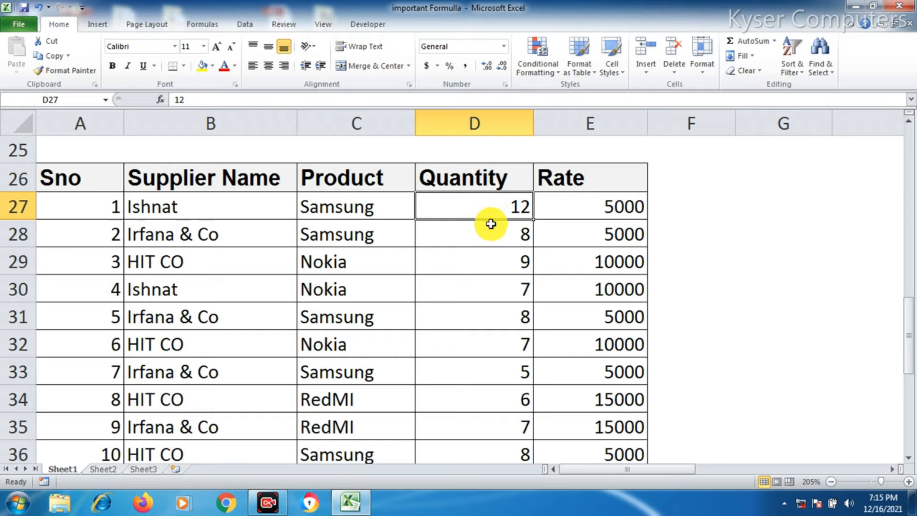
scroll(504, 229, up, 2)
scroll(680, 307, up, 2)
scroll(678, 310, down, 2)
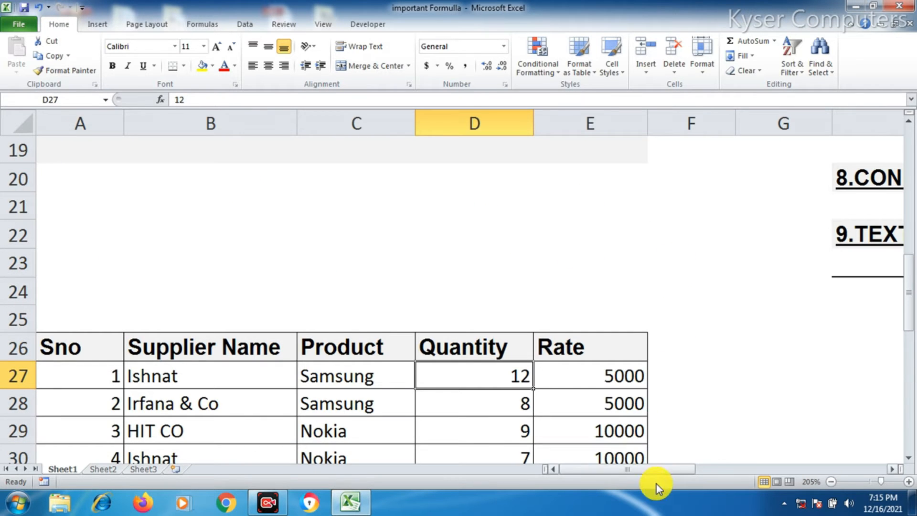
drag(667, 470, 764, 486)
scroll(682, 374, up, 2)
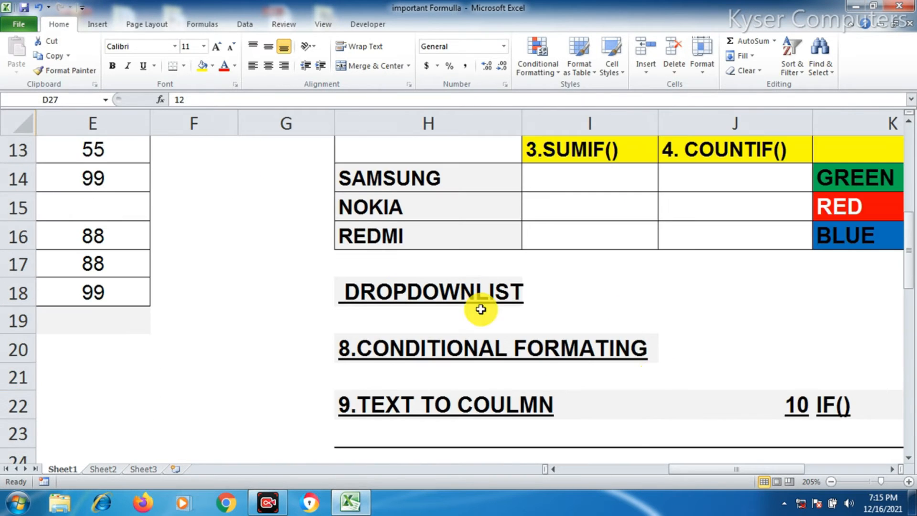
scroll(435, 262, up, 3)
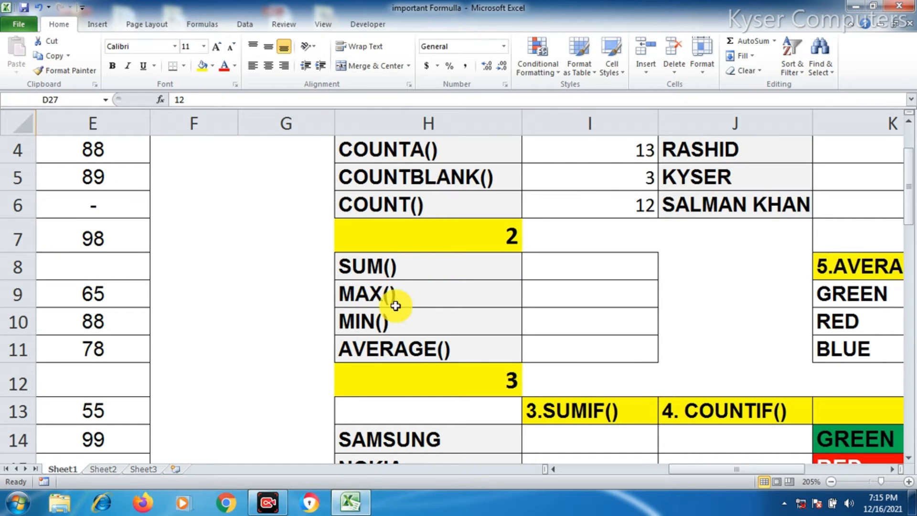
scroll(344, 293, down, 7)
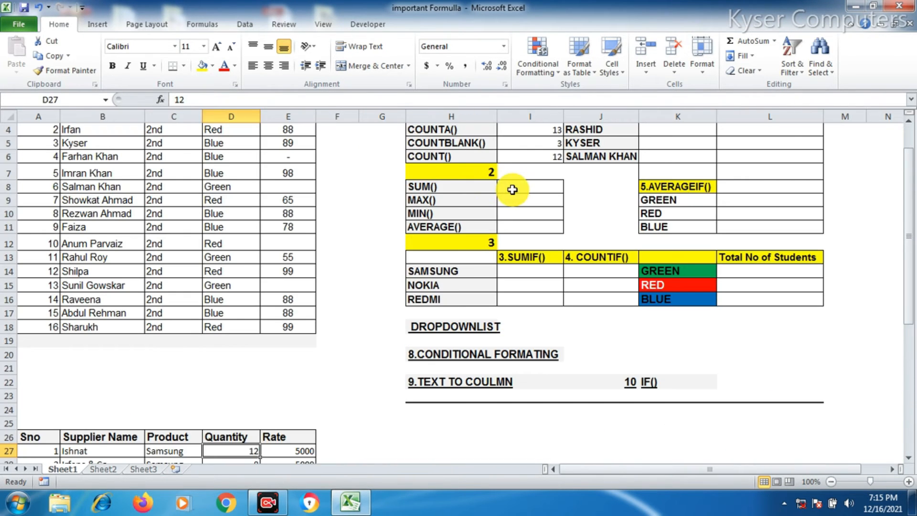
Enter a MAX formula over the marks range E3:E18 in the cell beside MAX()
click(511, 200)
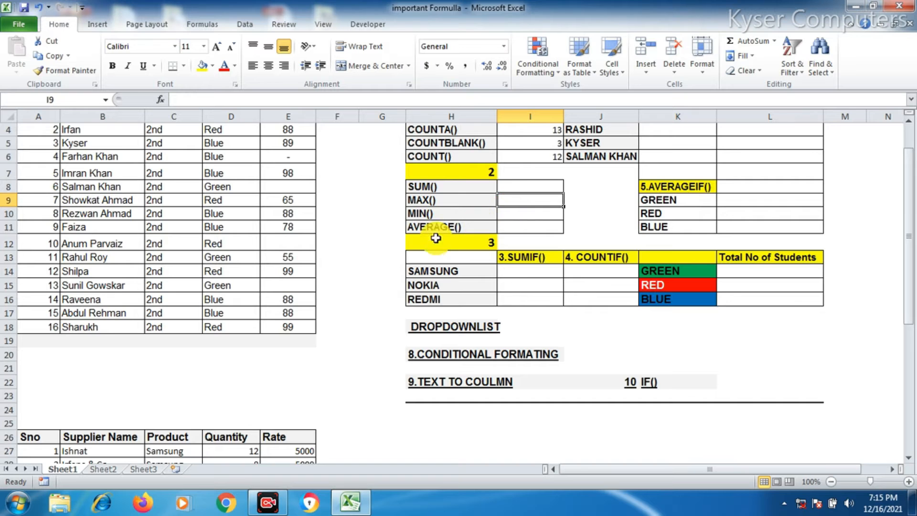
scroll(425, 239, up, 1)
scroll(326, 249, up, 1)
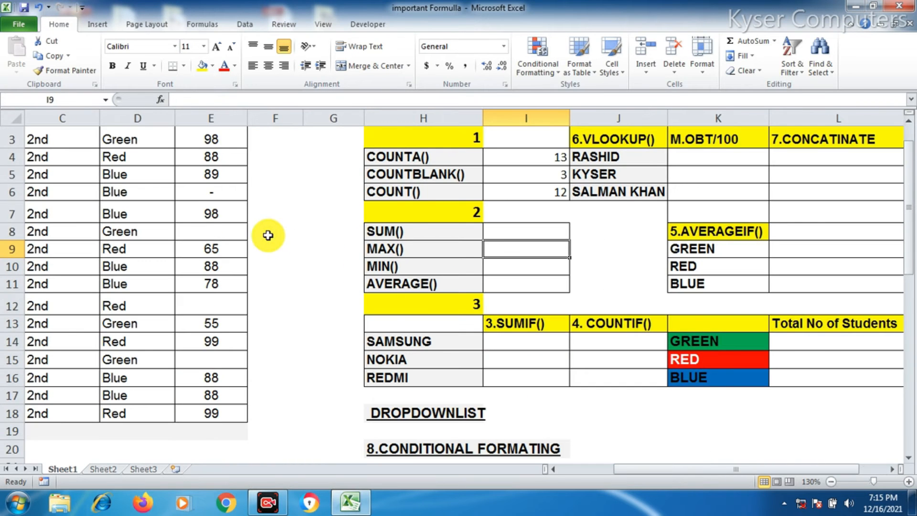
scroll(293, 242, up, 1)
drag(211, 189, 219, 427)
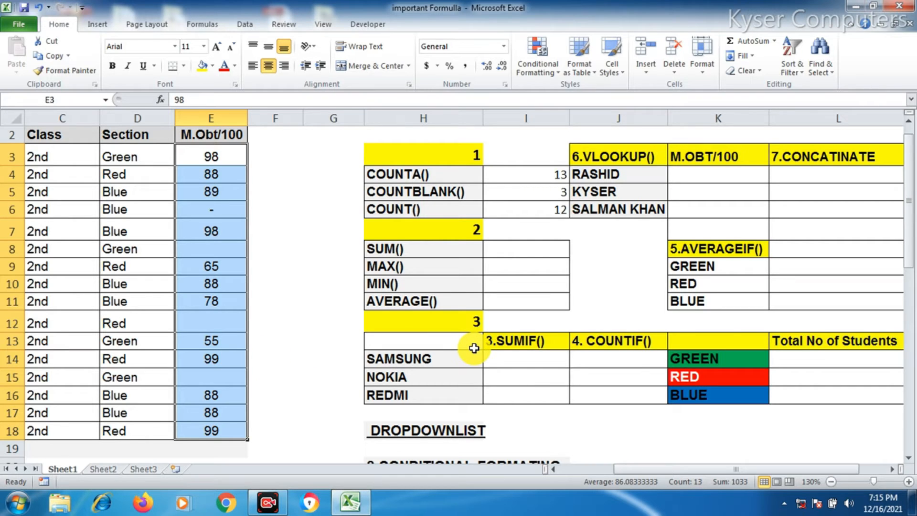
click(501, 267)
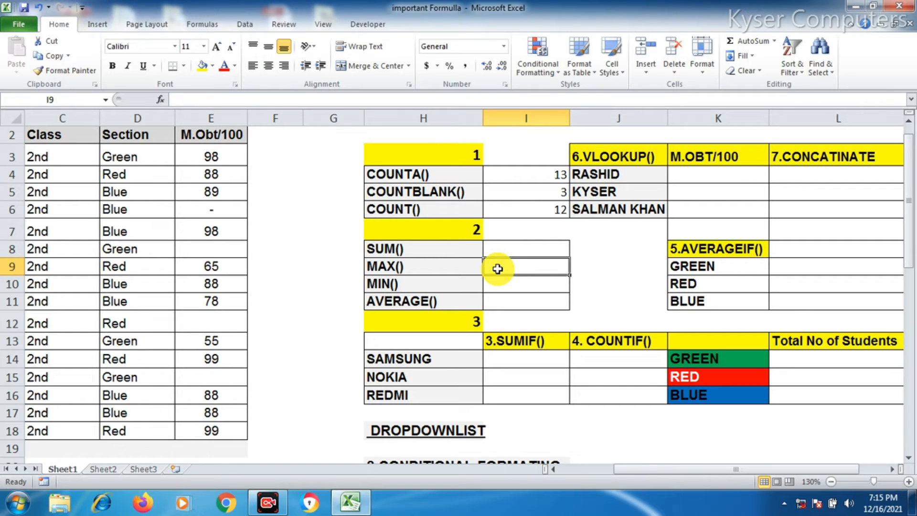
text(=MAX)
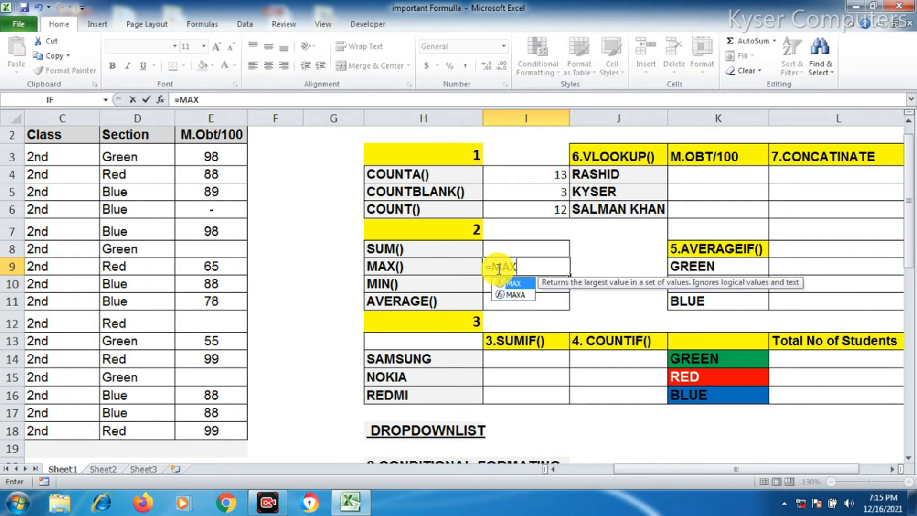
text(()
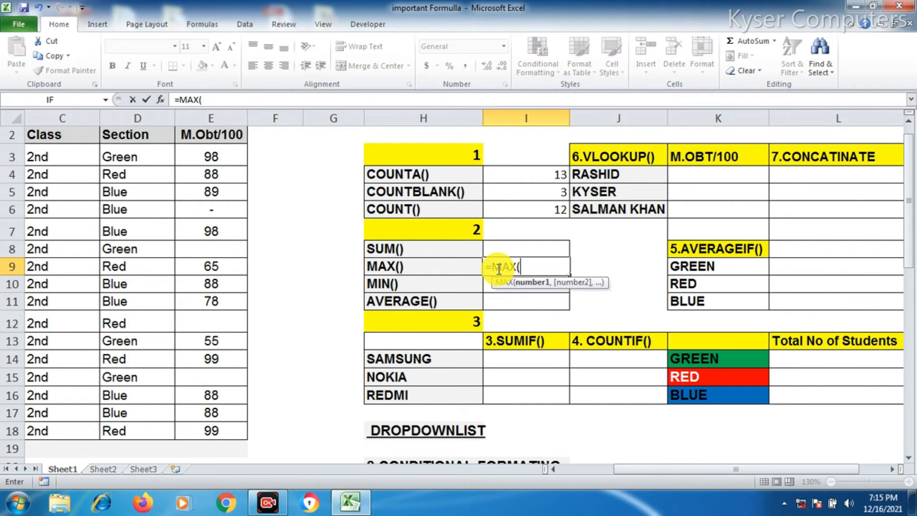
drag(218, 159, 217, 420)
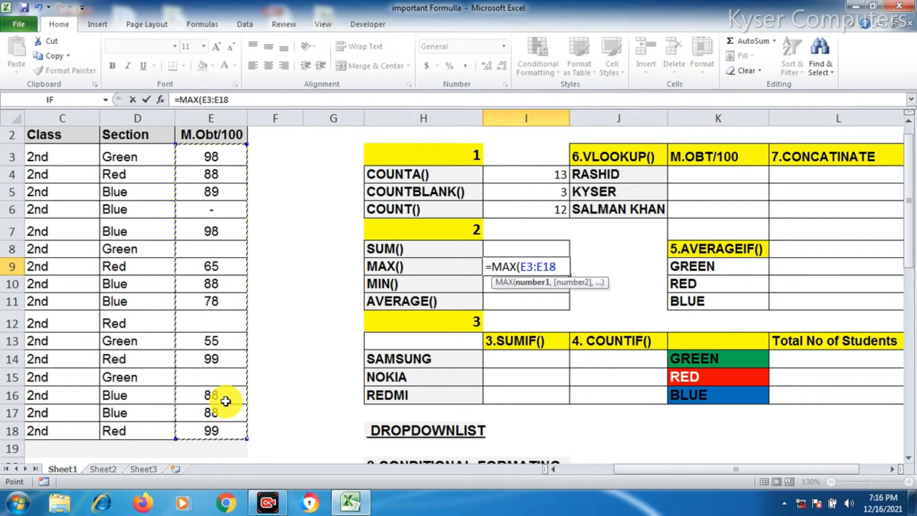
text())
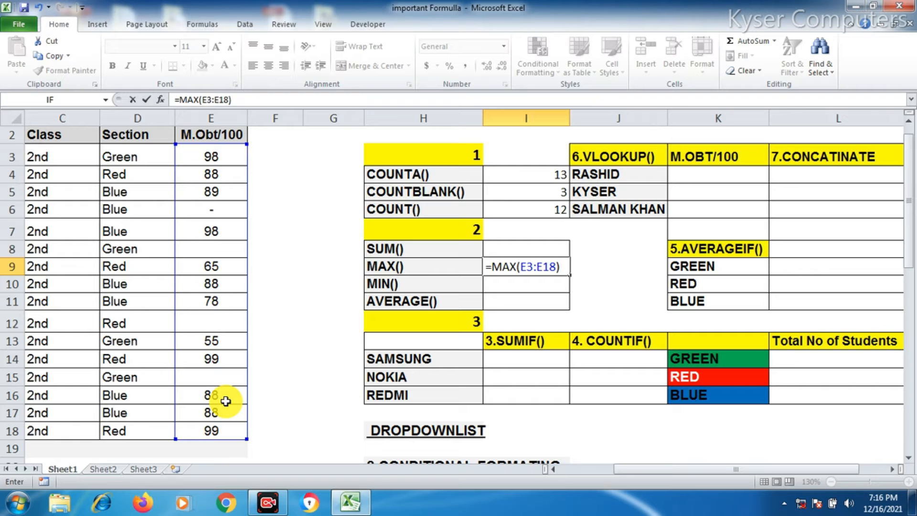
key(Return)
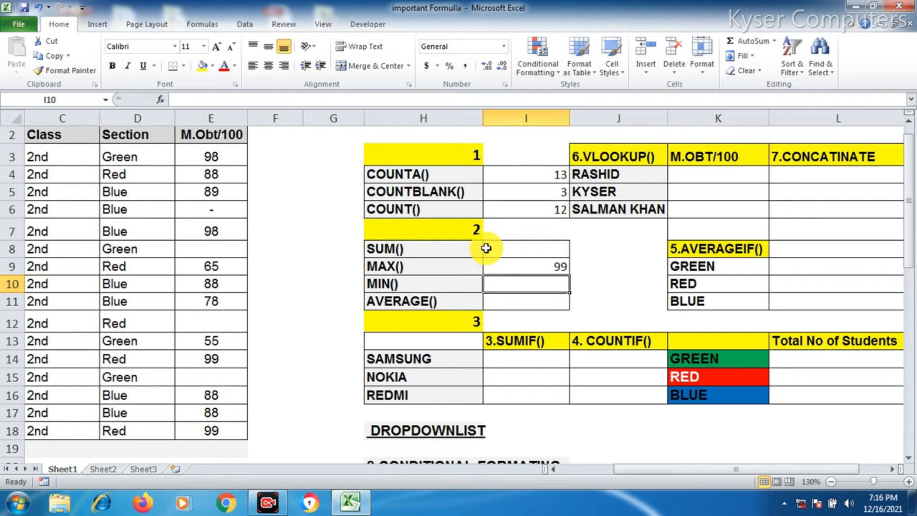
Enter a MIN formula over E3:E18 in the cell beside MIN()
click(538, 267)
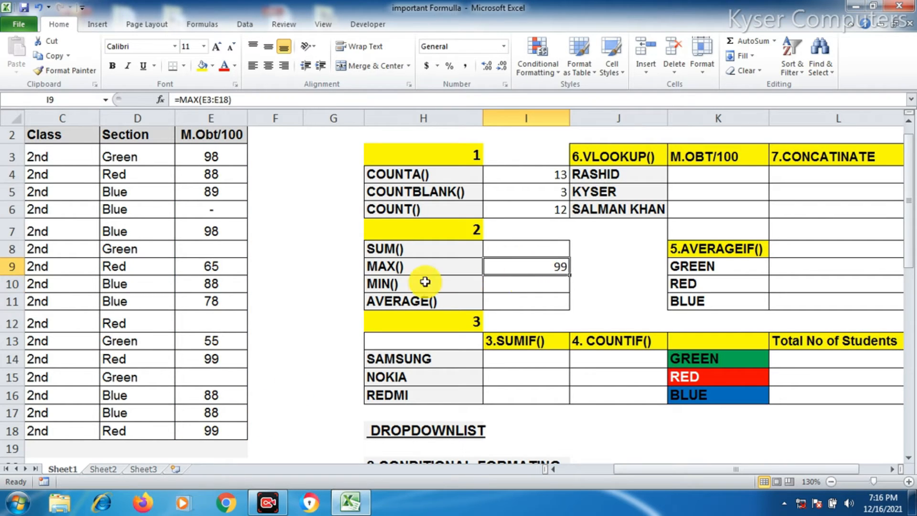
click(504, 284)
text(=MIN()
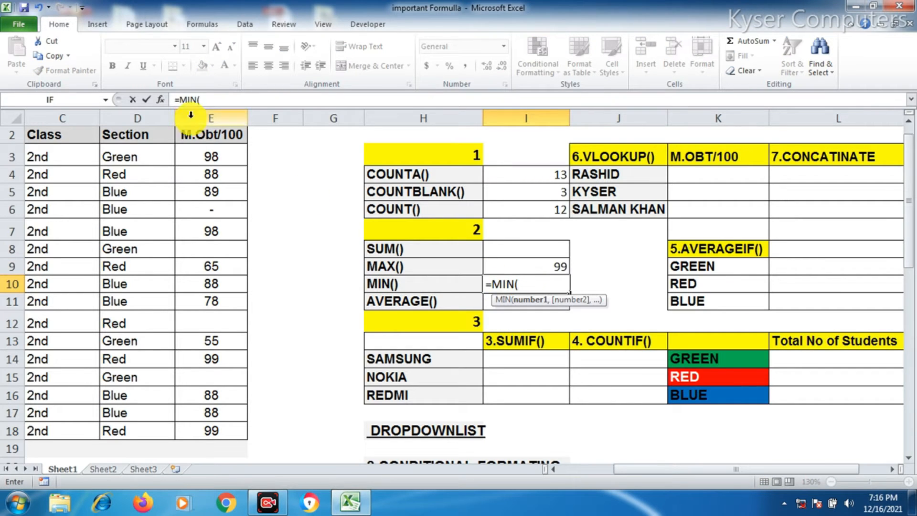
drag(209, 157, 217, 424)
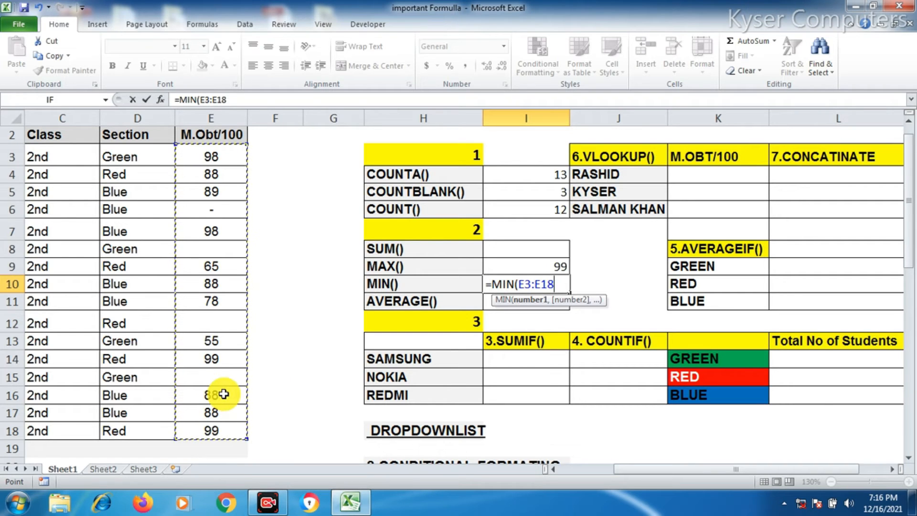
text())
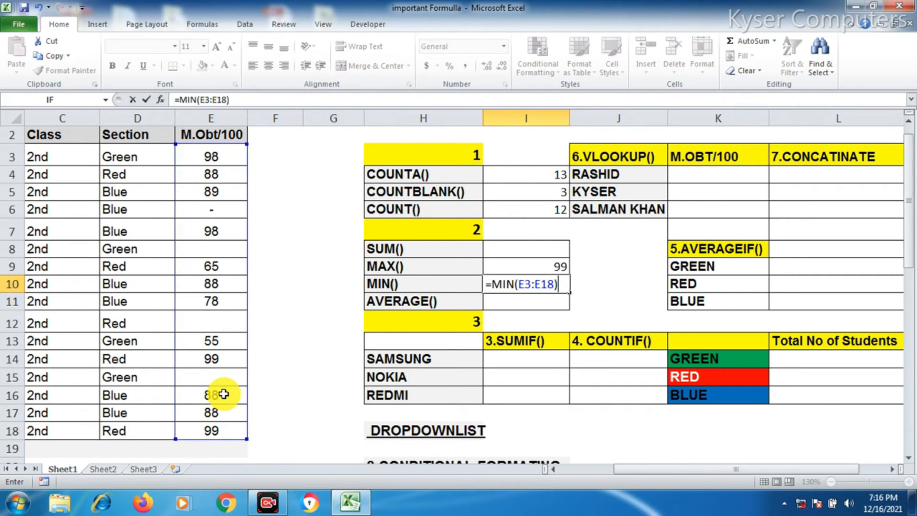
key(Return)
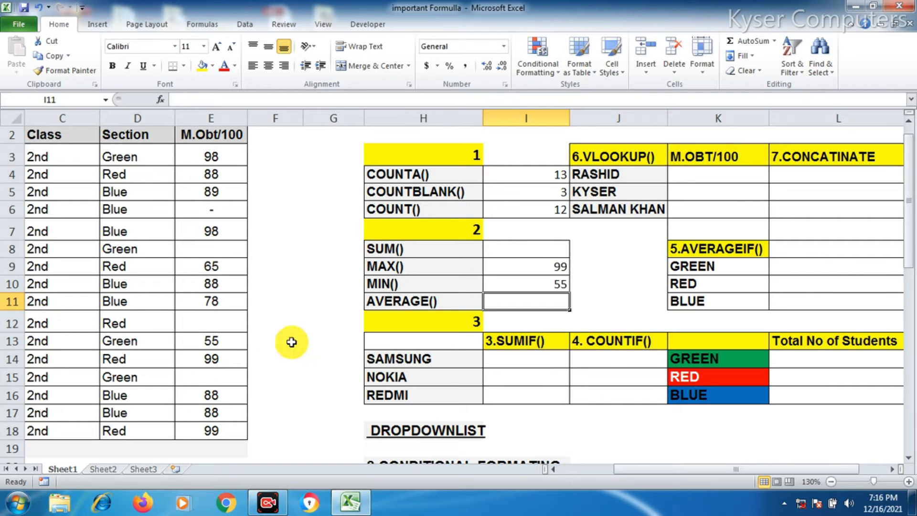
Enter an AVERAGE formula over the marks range E3:E18 in the cell beside AVERAGE()
click(550, 282)
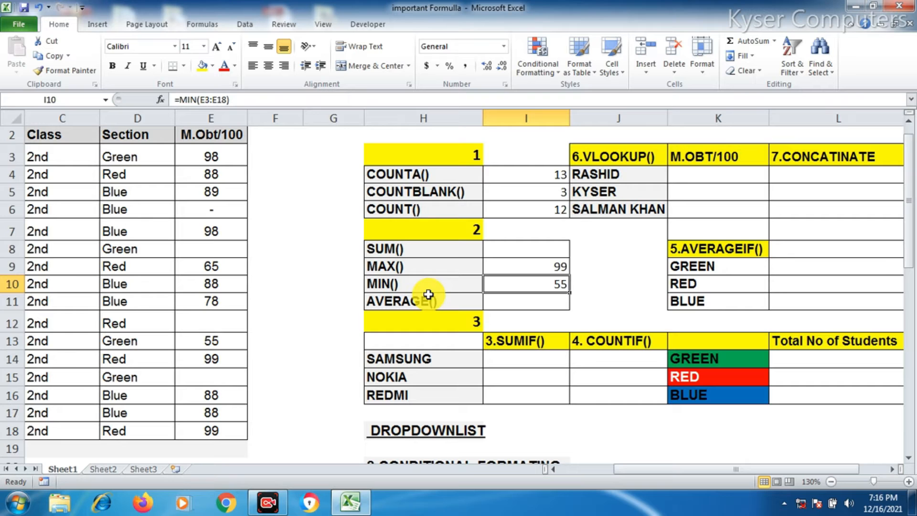
click(524, 301)
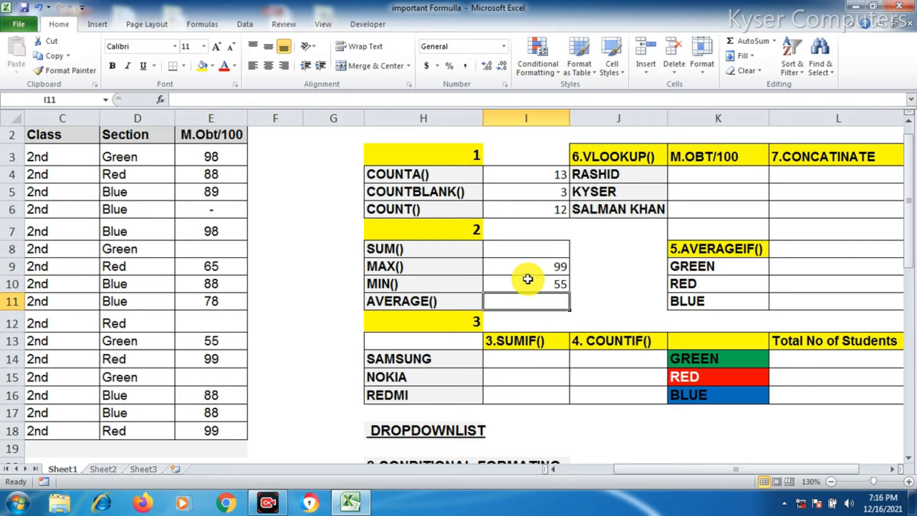
text(=)
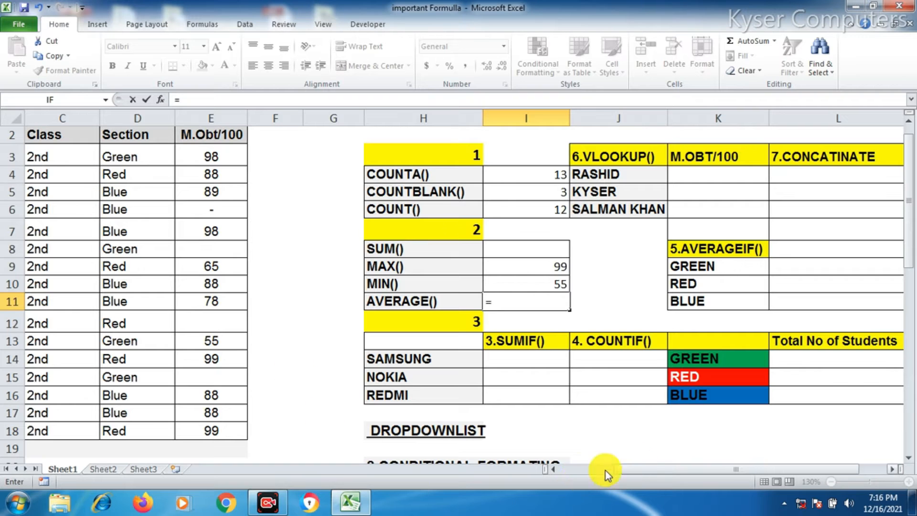
drag(643, 471, 620, 483)
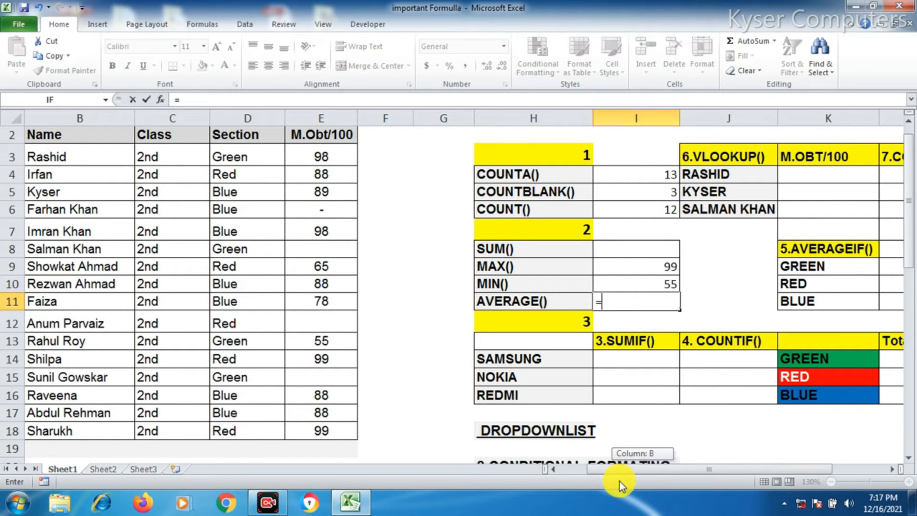
drag(619, 482, 620, 483)
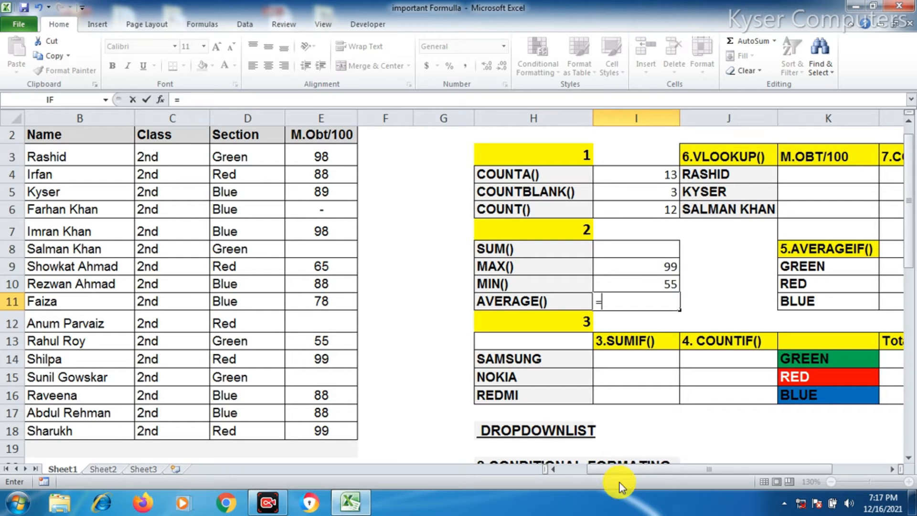
text(AVERAG)
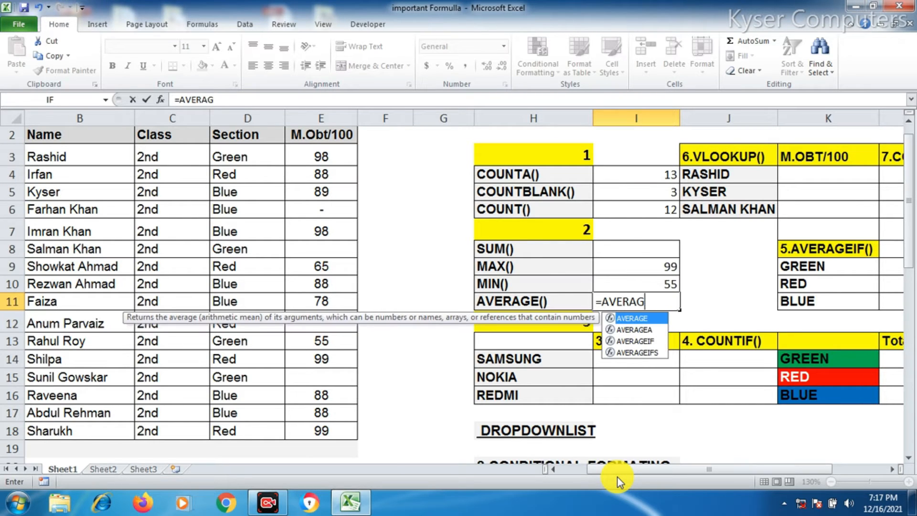
text(E()
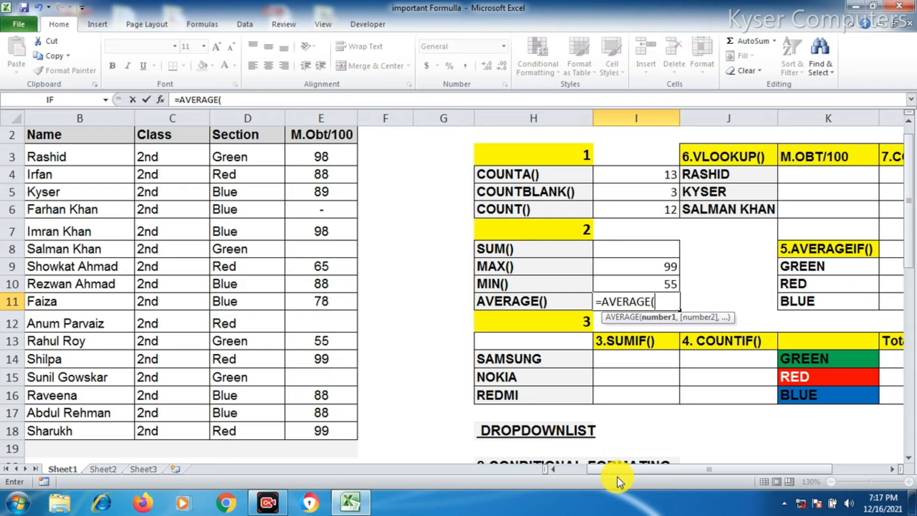
drag(337, 156, 323, 430)
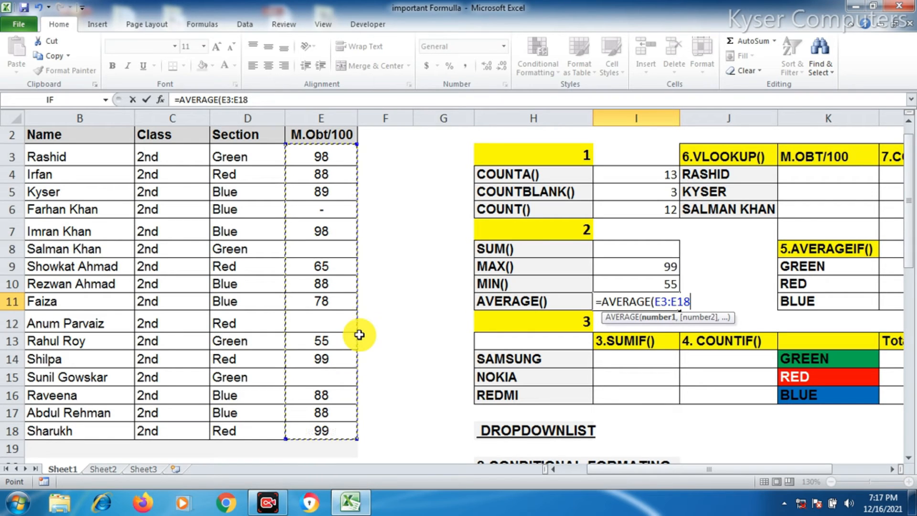
text())
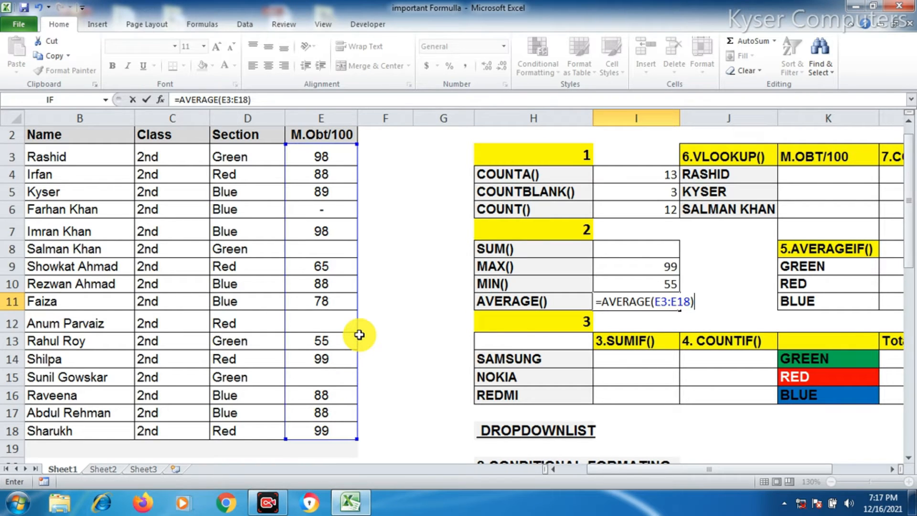
key(Return)
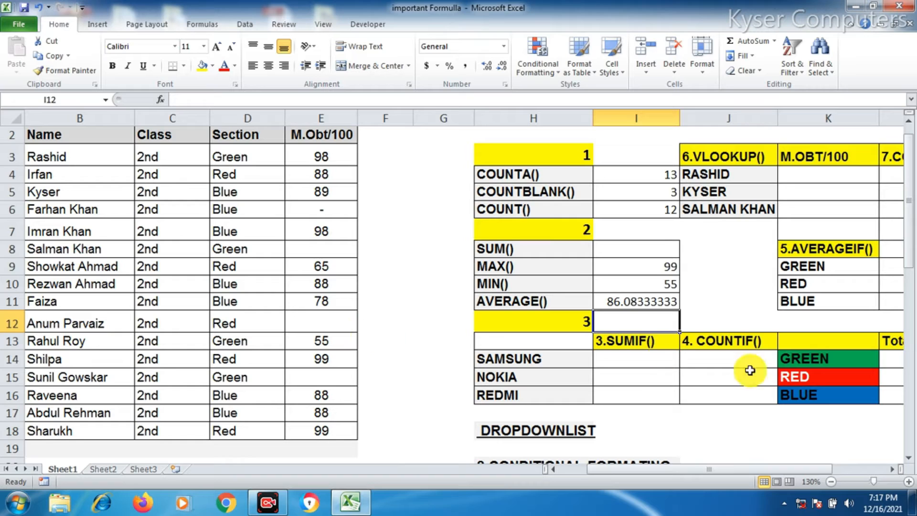
Change the mark in cell E5 to 100
click(622, 304)
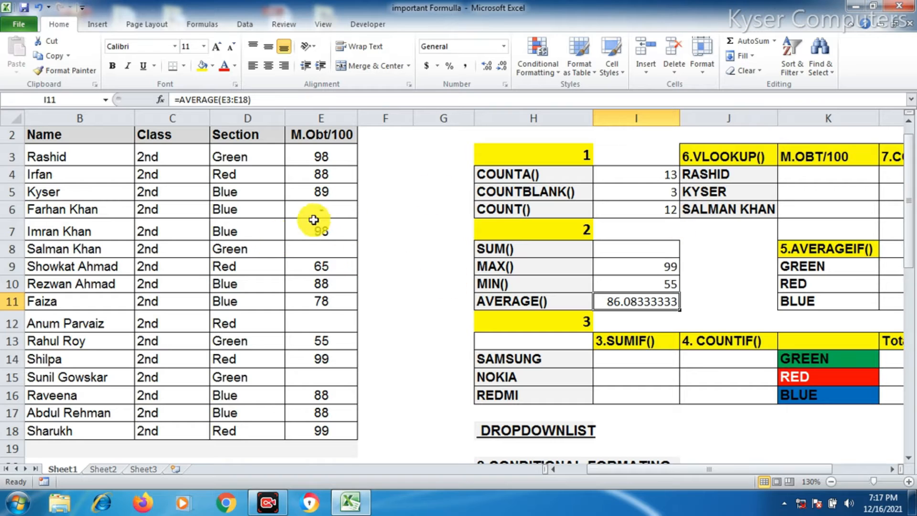
click(320, 196)
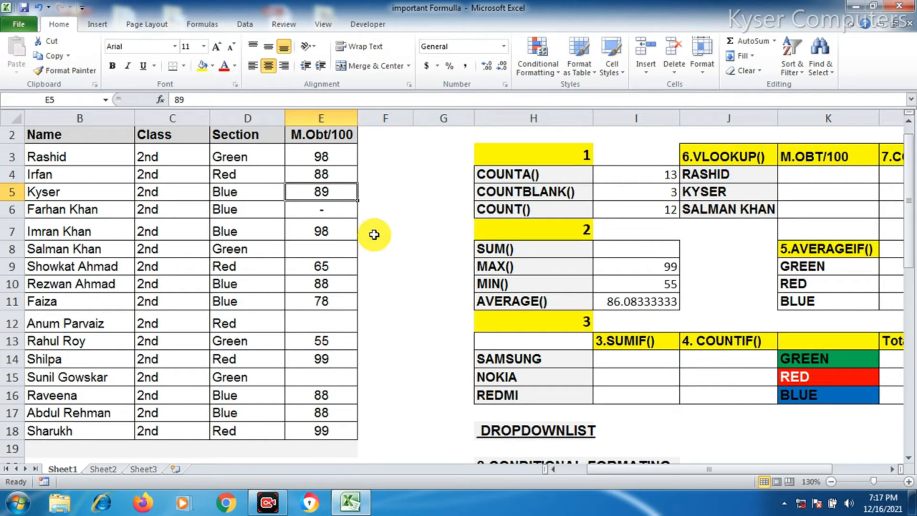
text(100)
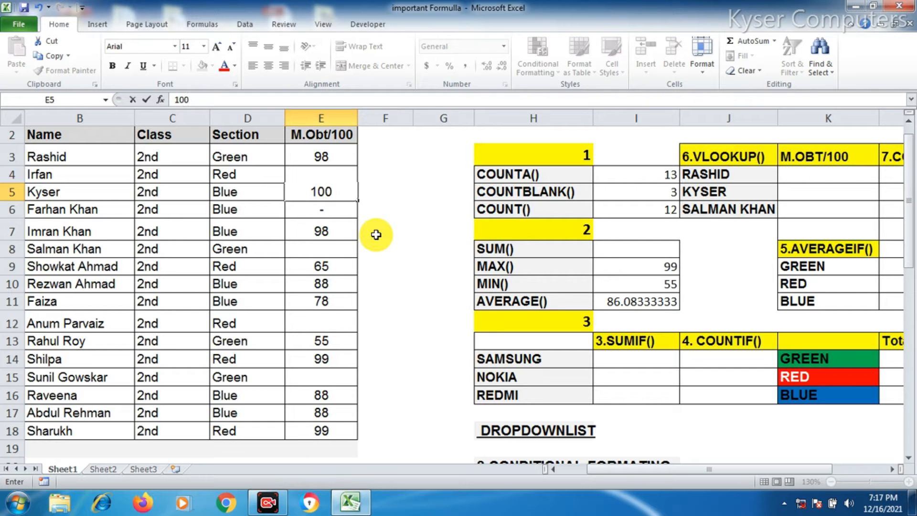
key(Return)
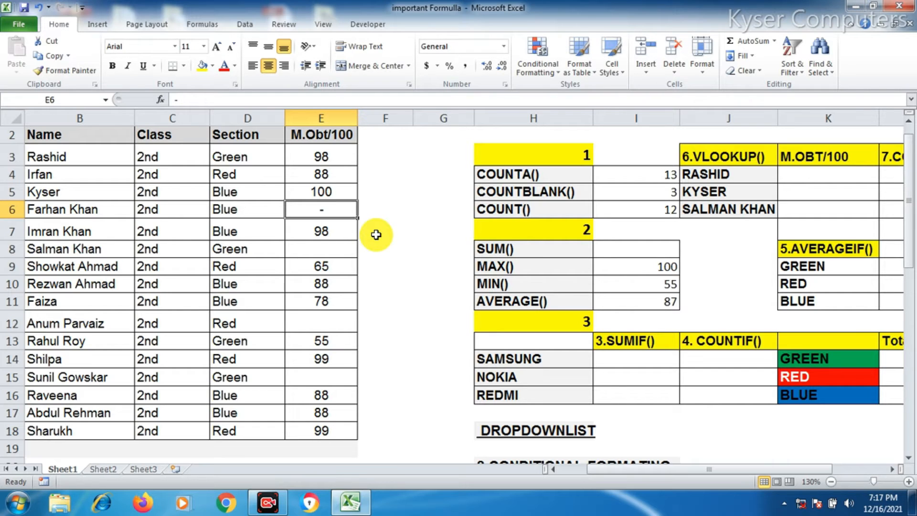
Examine the MAX formula result and the sales table with its totals row
click(670, 270)
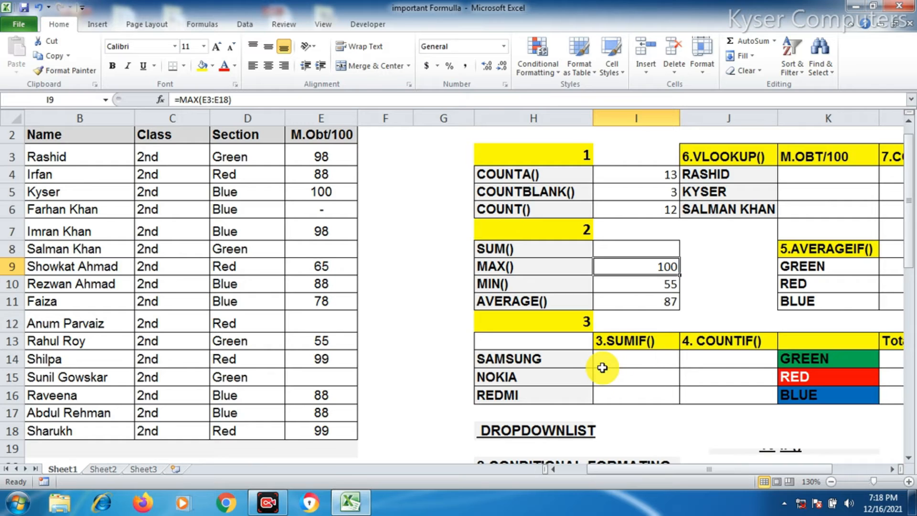
scroll(593, 368, down, 2)
scroll(592, 367, down, 2)
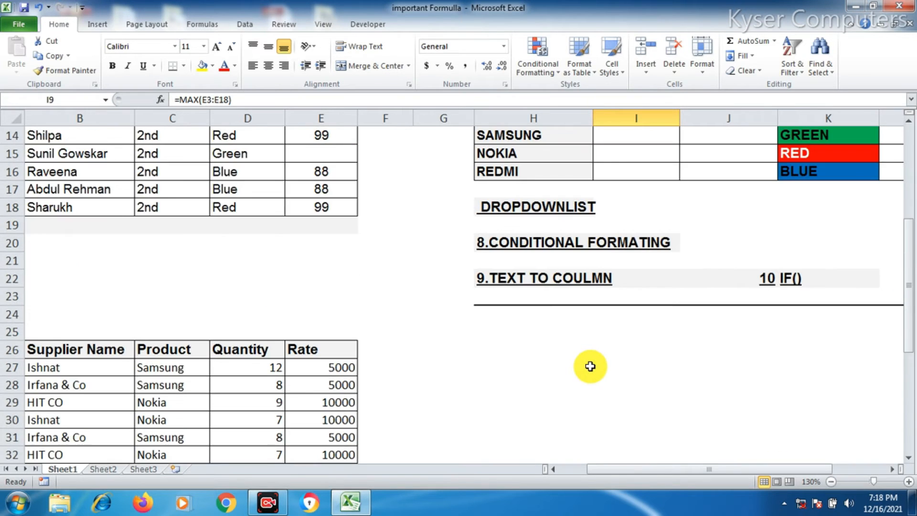
scroll(588, 367, down, 4)
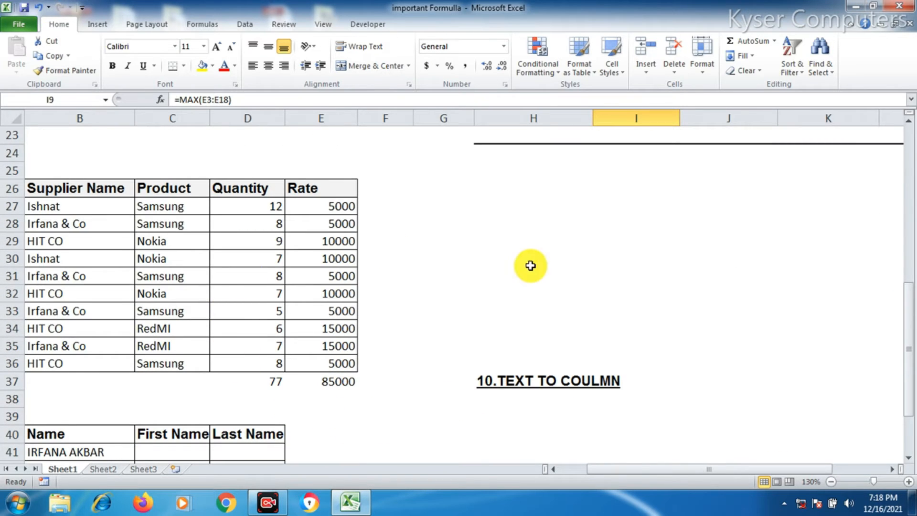
scroll(605, 249, up, 3)
scroll(606, 250, up, 3)
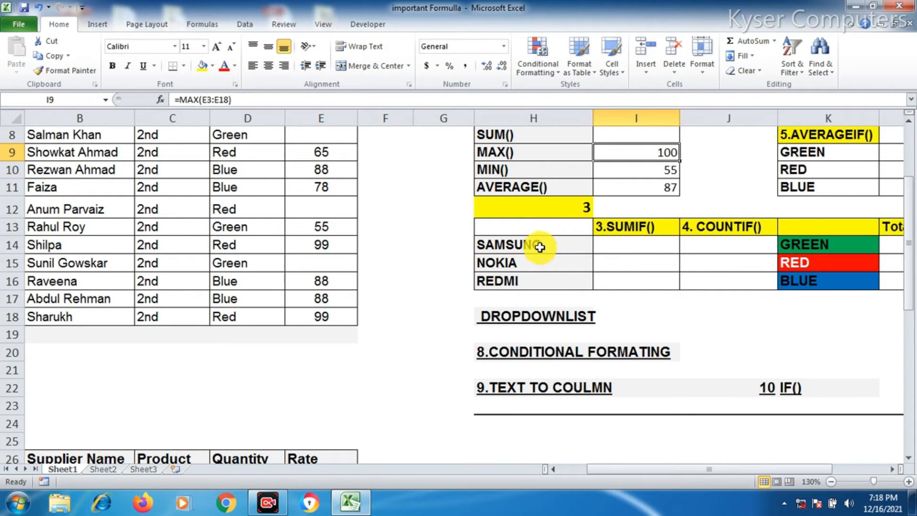
scroll(529, 246, down, 5)
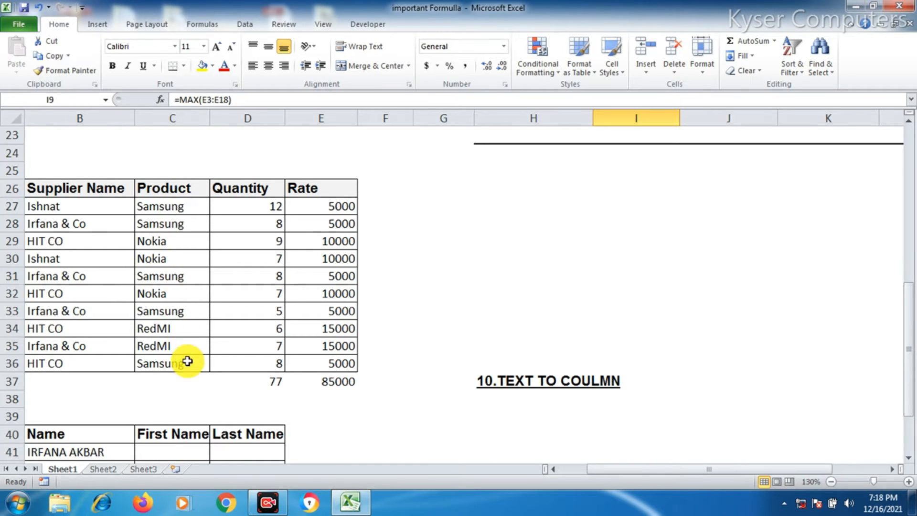
click(333, 386)
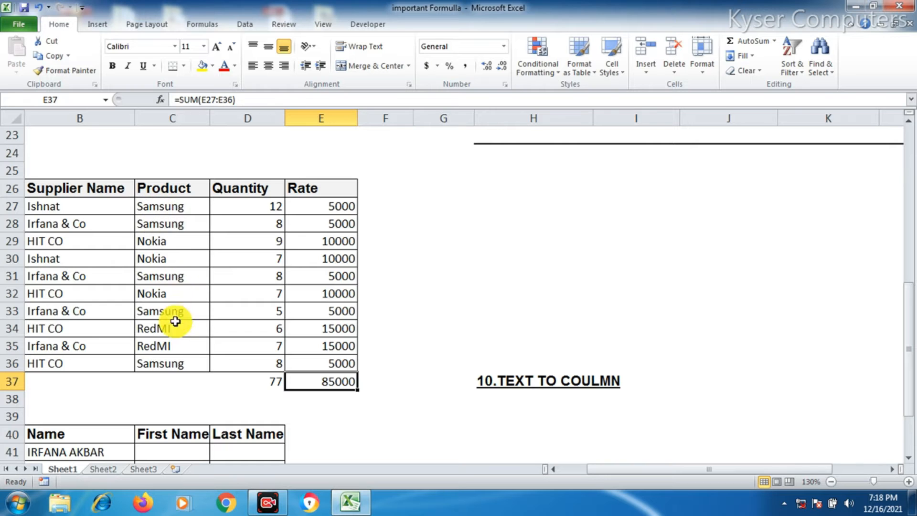
scroll(297, 343, up, 4)
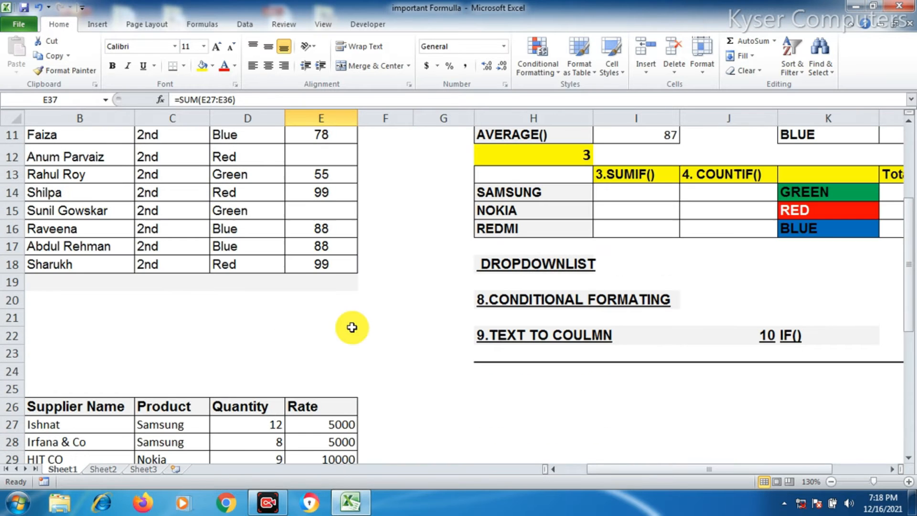
Start a SUMIF formula in the Samsung row's SUMIF cell, selecting the Product range C27:C36 as its range
click(621, 194)
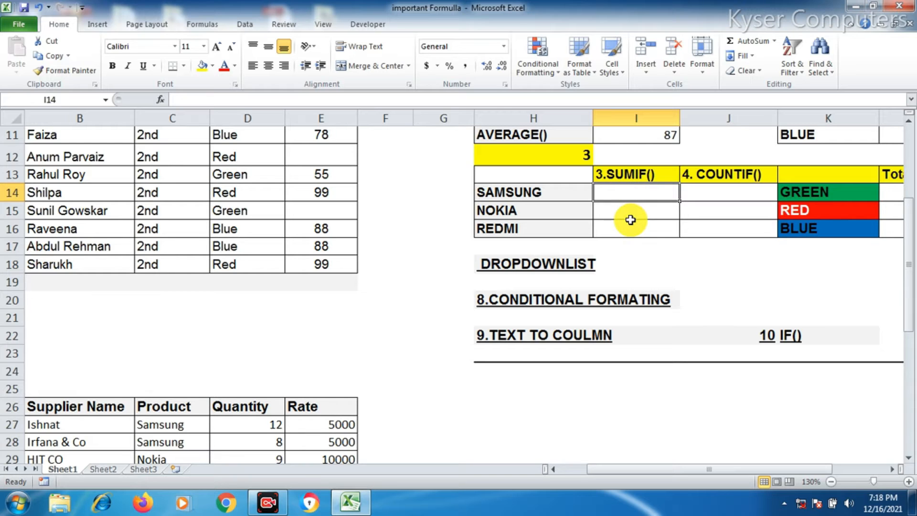
text(=SUM)
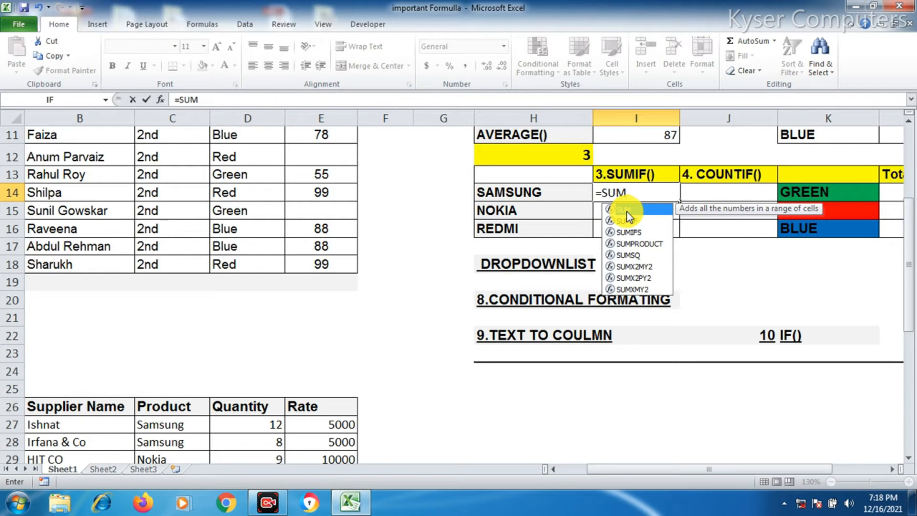
text(IF)
double_click(626, 211)
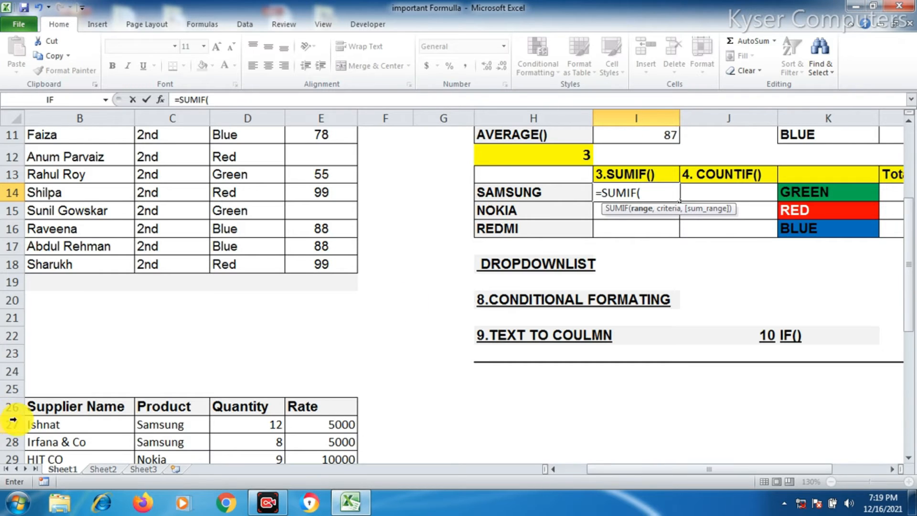
scroll(57, 310, down, 3)
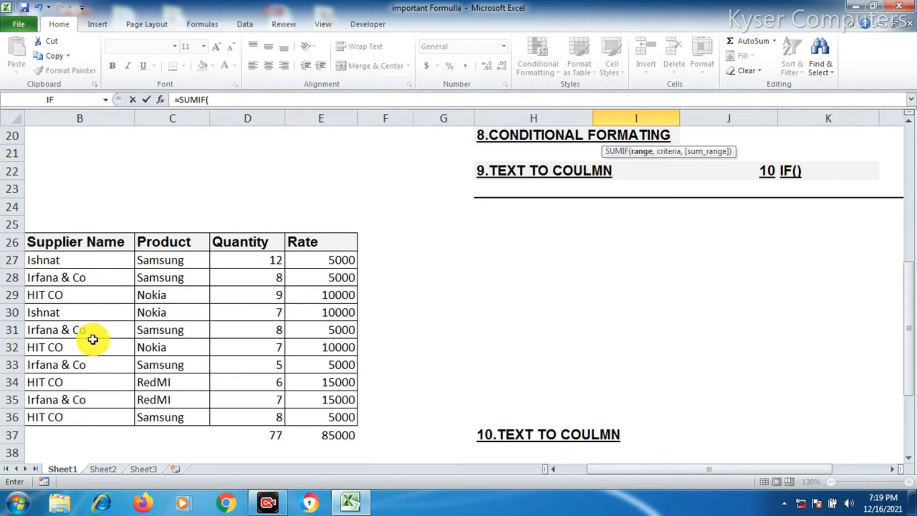
click(161, 258)
drag(161, 258, 166, 416)
Make the SUMIF range reference absolute as $C$27:$C$36
scroll(598, 364, up, 3)
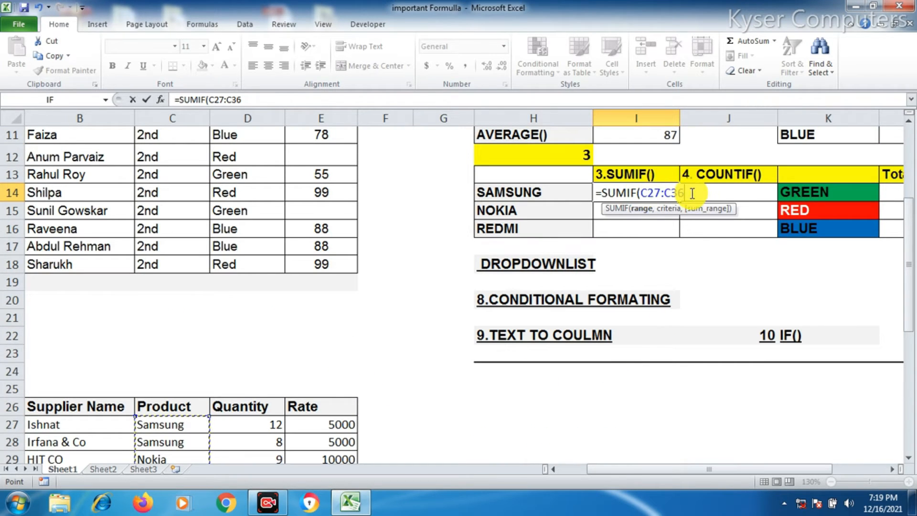
drag(672, 191, 640, 193)
key(F4)
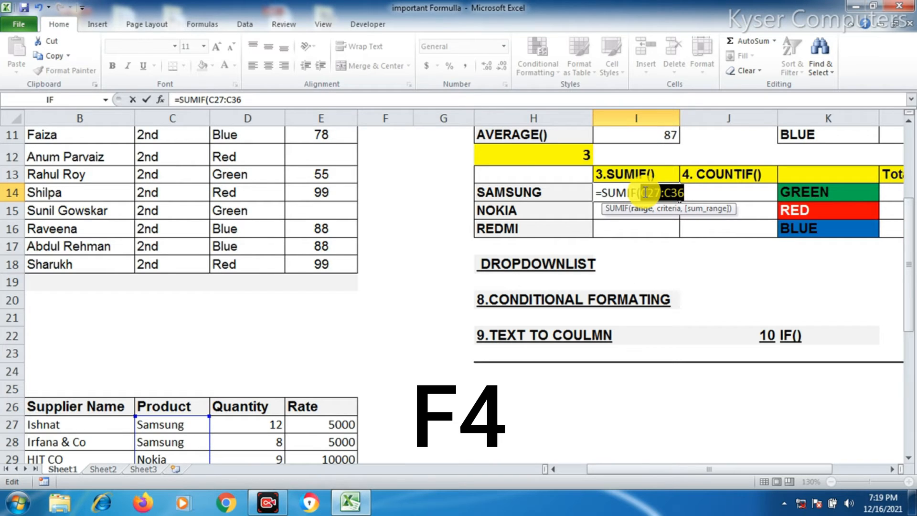
key(F4)
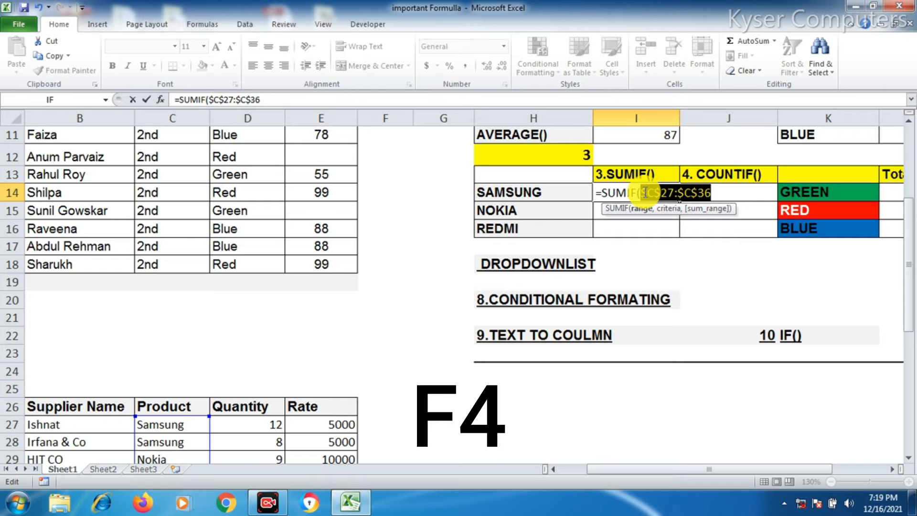
click(712, 195)
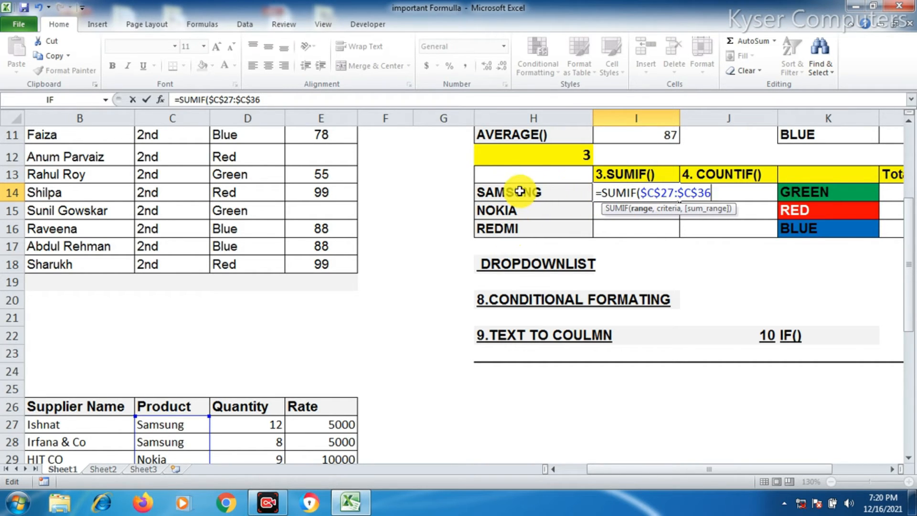
Add the Samsung label cell H14 as the SUMIF criterion
scroll(363, 262, down, 3)
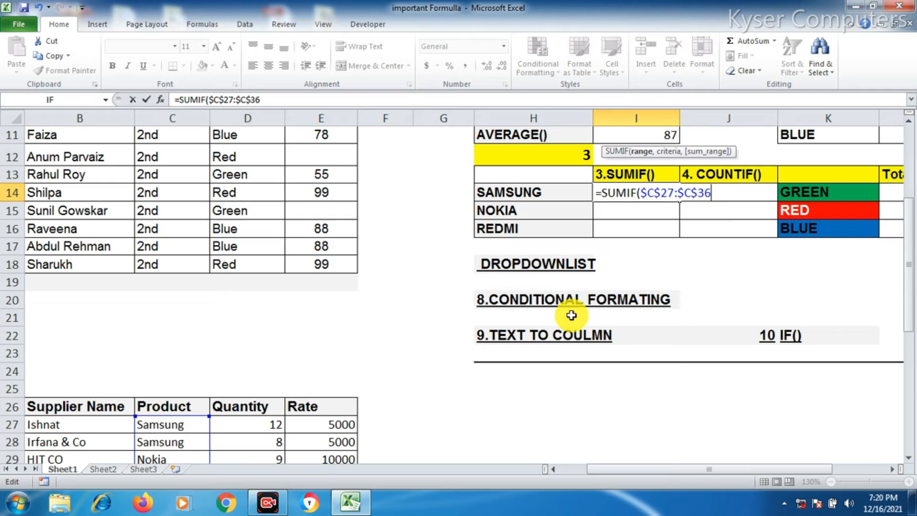
scroll(571, 315, up, 3)
text(,)
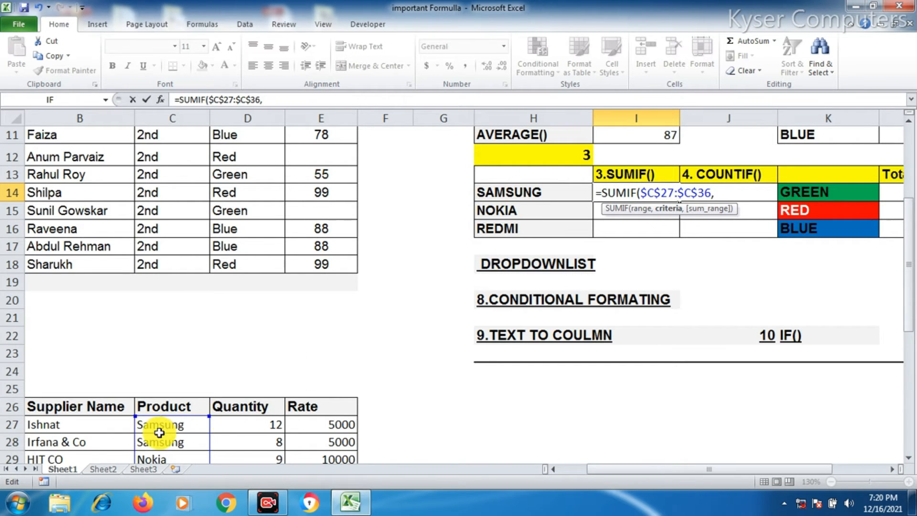
click(520, 196)
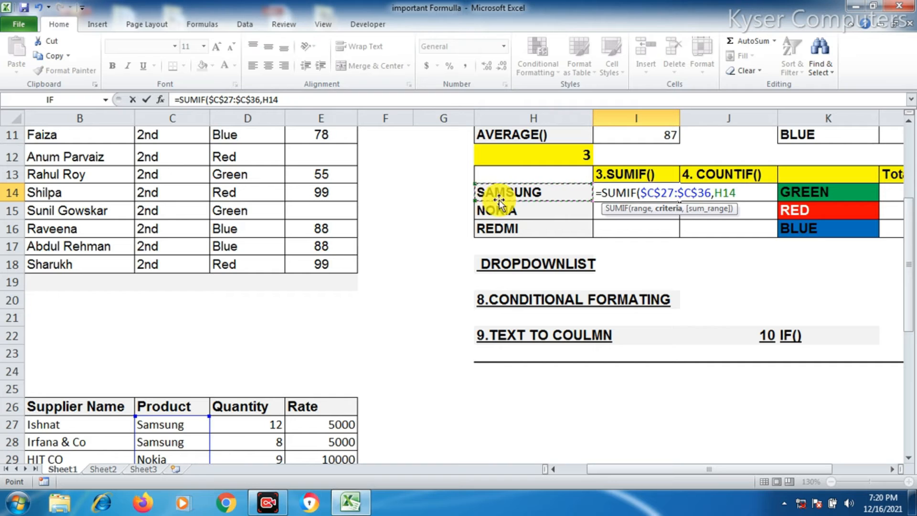
double_click(720, 194)
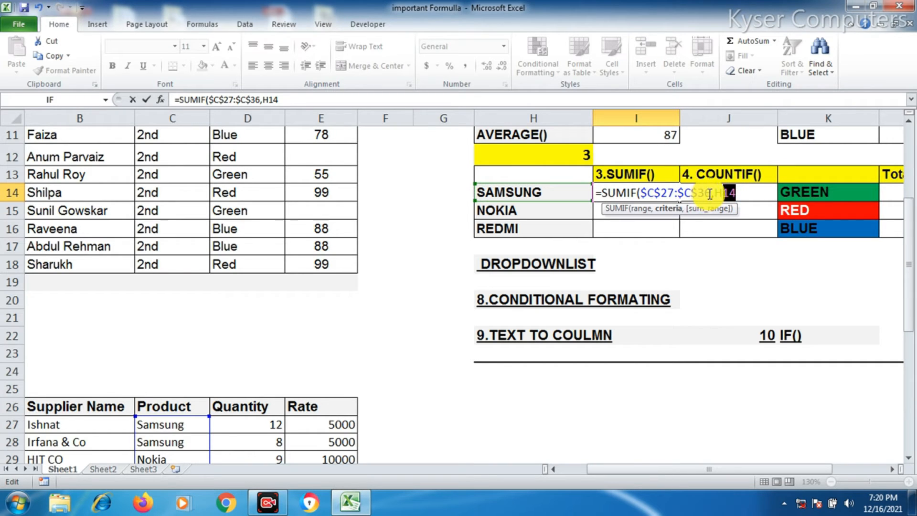
drag(711, 192, 648, 192)
click(736, 193)
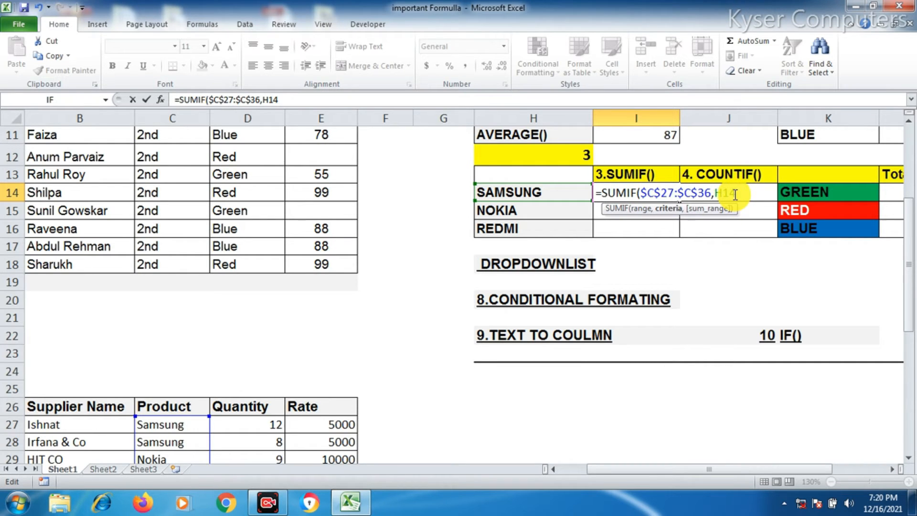
Add the Rate range E27:E36 as the SUMIF sum range and close the bracket
text(,)
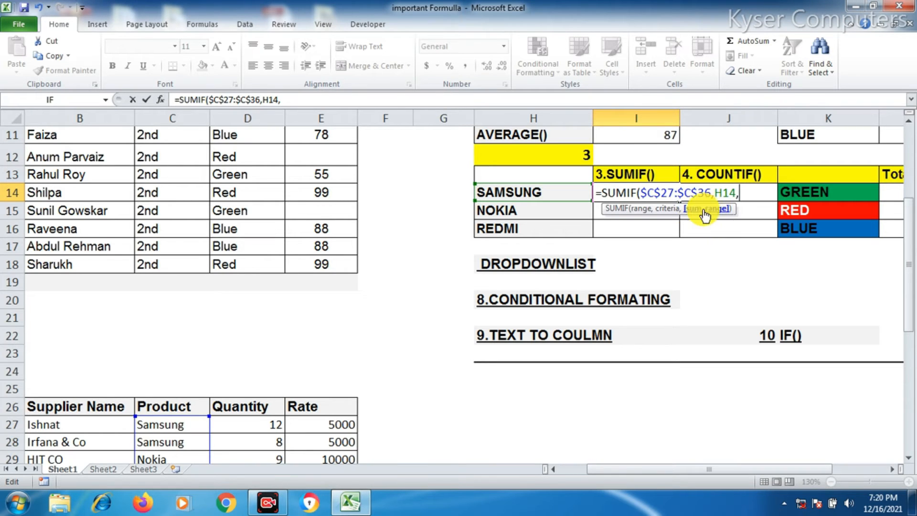
scroll(311, 406, down, 3)
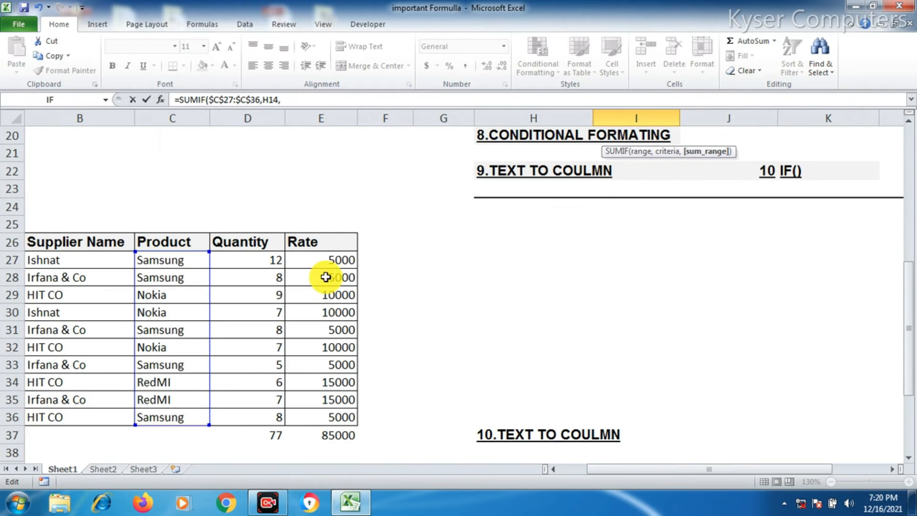
drag(332, 260, 335, 419)
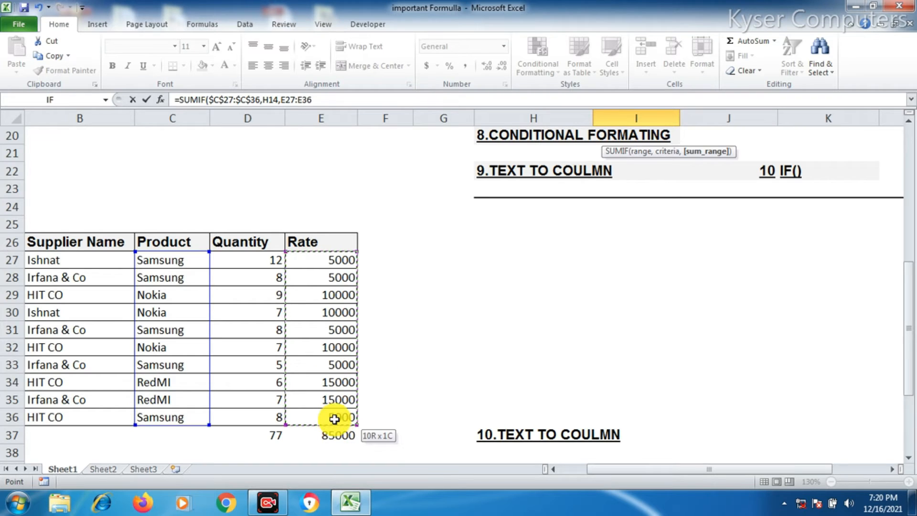
scroll(661, 247, up, 3)
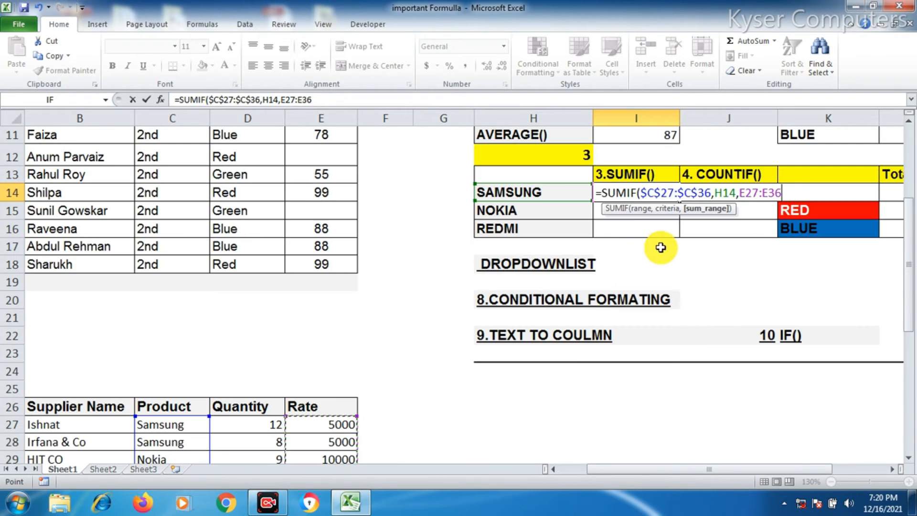
scroll(669, 263, up, 1)
text())
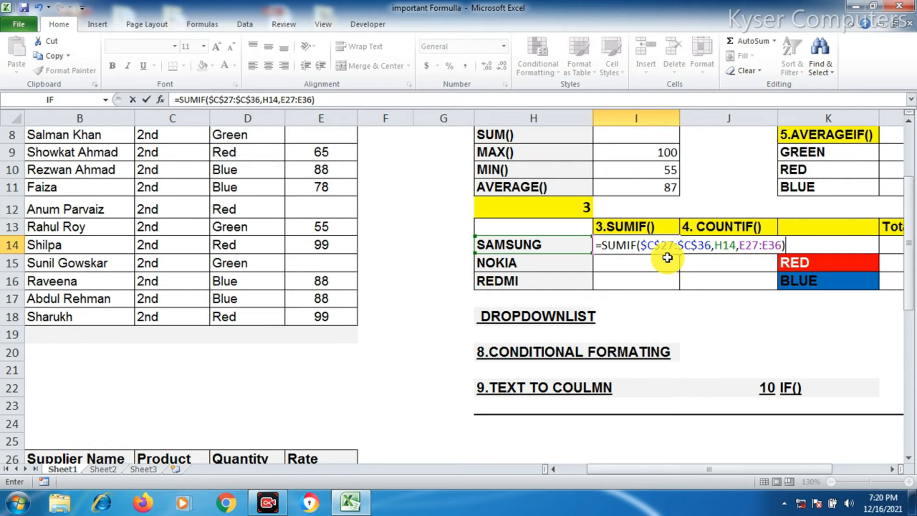
Make the sum range absolute as $E$27:$E$36 and enter the SUMIF formula
drag(744, 243, 779, 246)
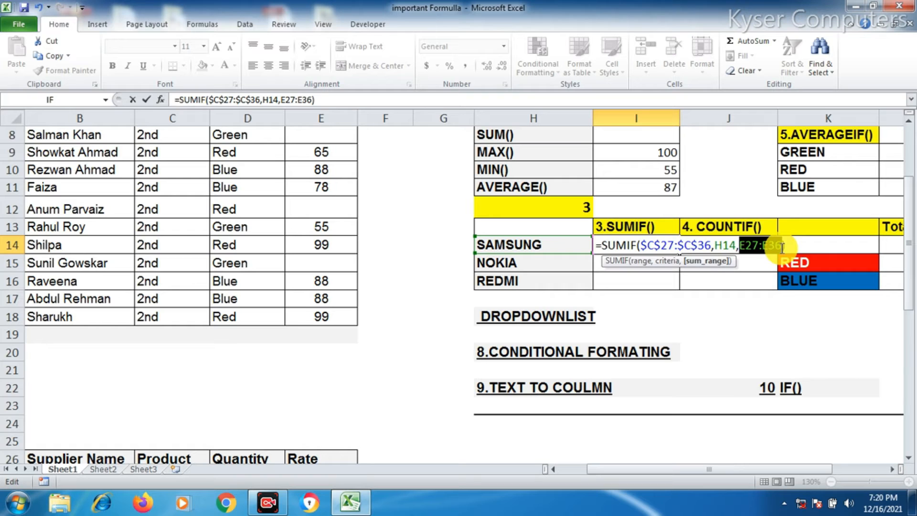
key(F4)
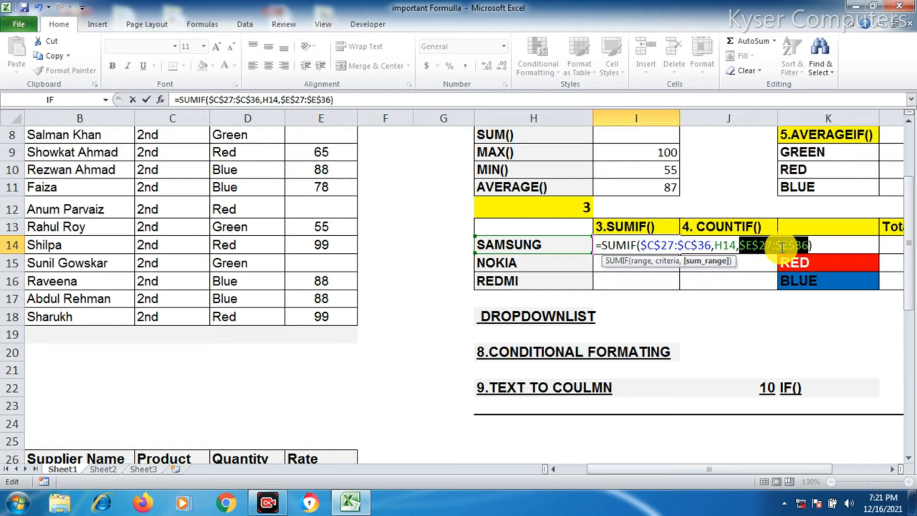
key(Return)
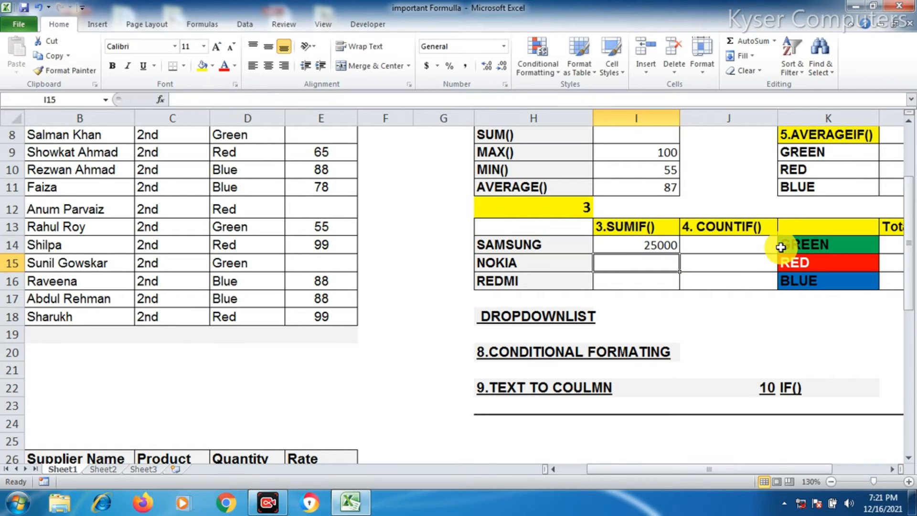
Examine the SUMIF formula and the Samsung rates in the sales table
click(652, 243)
scroll(669, 268, down, 1)
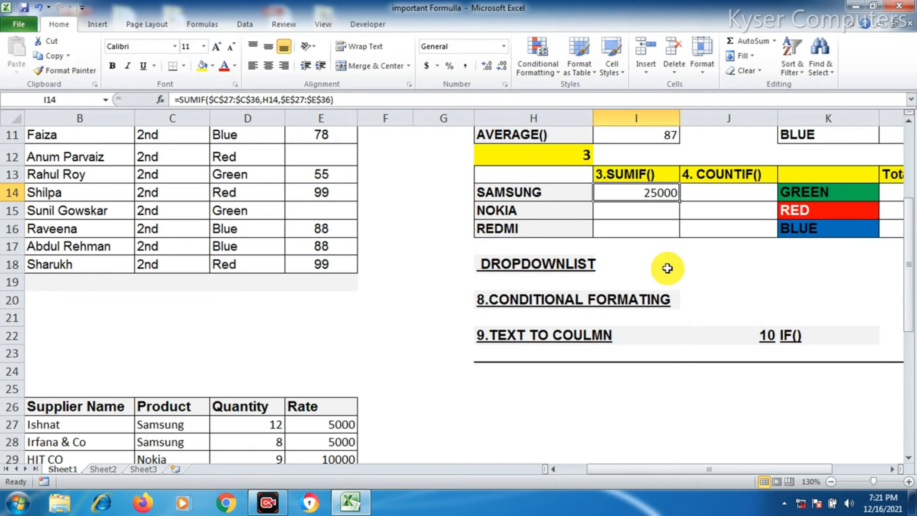
scroll(648, 208, down, 1)
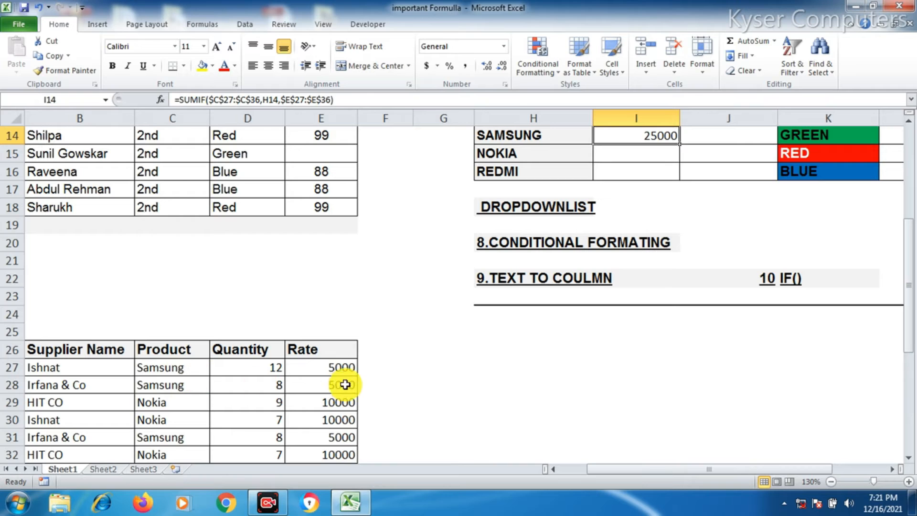
click(335, 372)
drag(337, 402, 337, 388)
click(338, 387)
scroll(188, 428, down, 1)
click(339, 385)
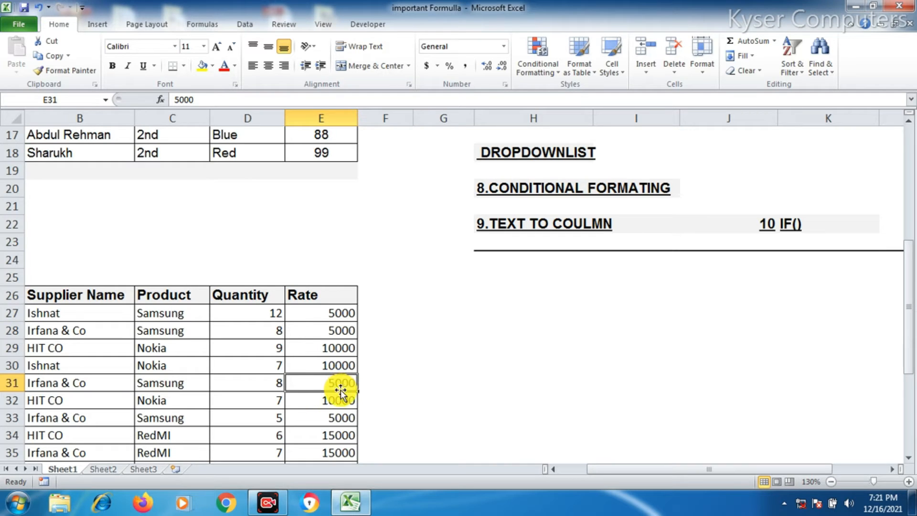
click(344, 419)
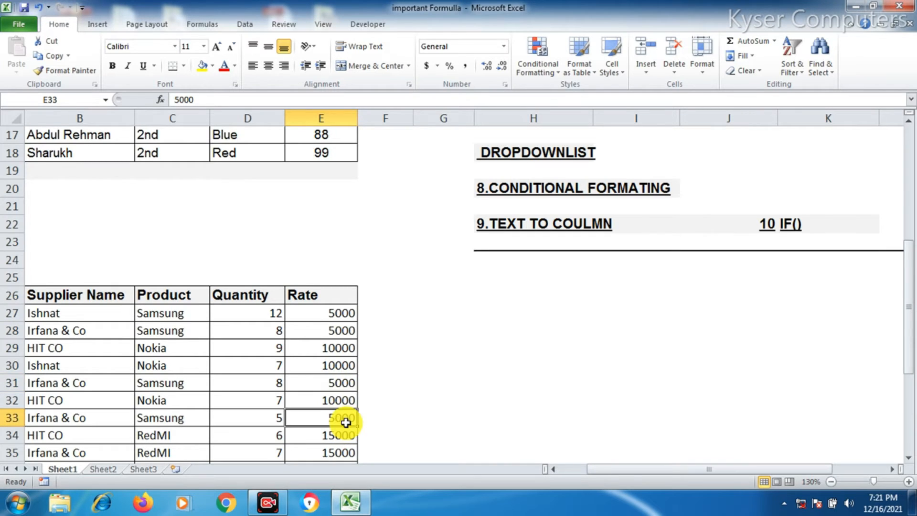
scroll(346, 422, down, 1)
click(342, 420)
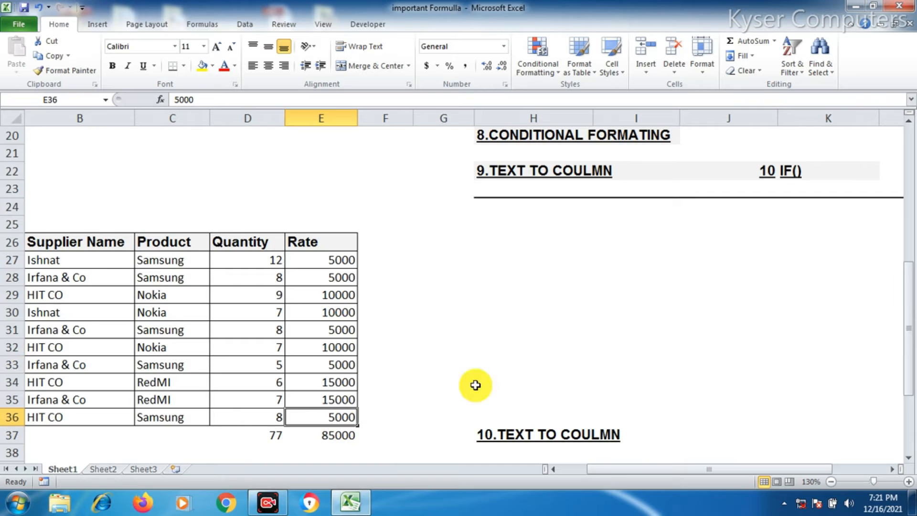
scroll(475, 383, up, 3)
scroll(555, 326, up, 1)
Copy the SUMIF formula down to the Nokia and Redmi rows
click(639, 246)
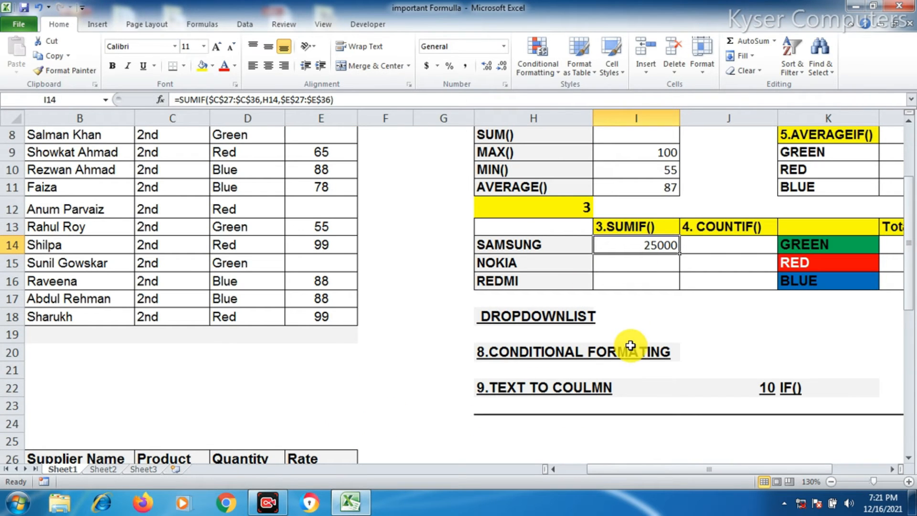
double_click(665, 246)
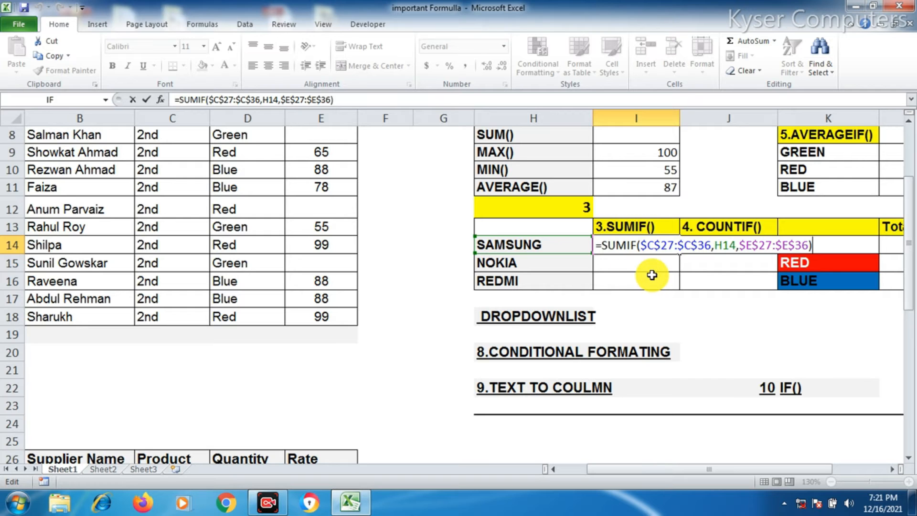
key(Return)
click(638, 244)
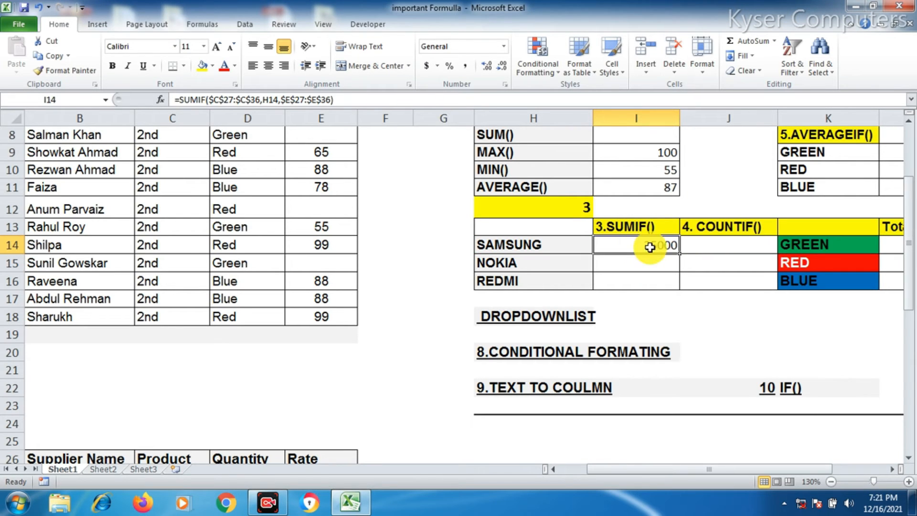
drag(683, 252, 682, 282)
click(662, 268)
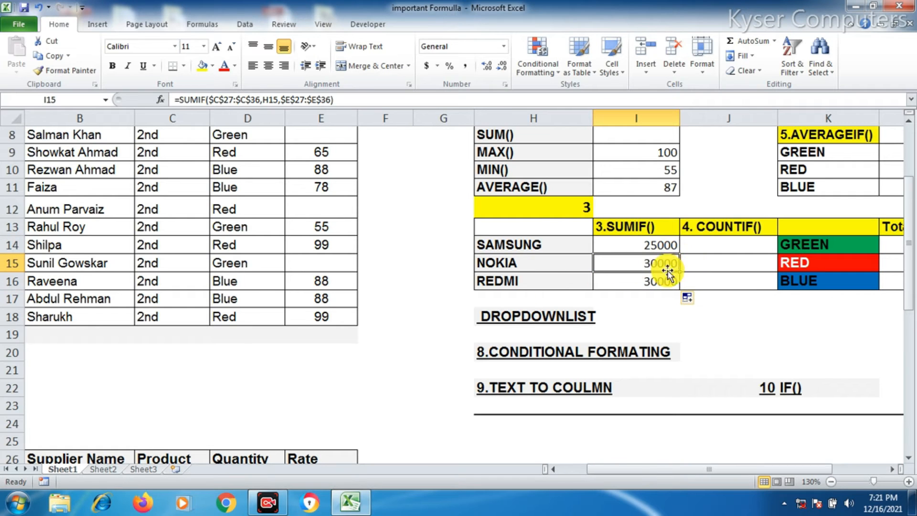
click(640, 284)
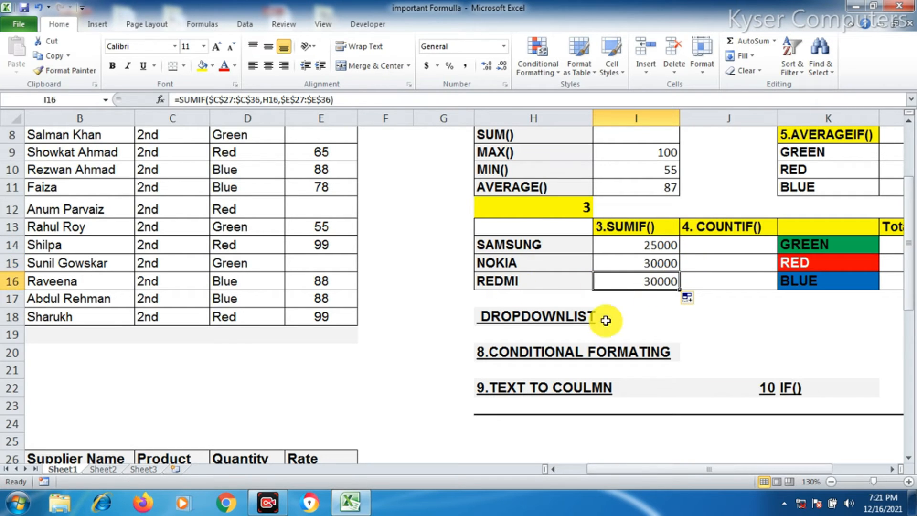
Start a COUNTIF formula in the Samsung row's COUNTIF cell, selecting the Section range D3:D18
click(722, 246)
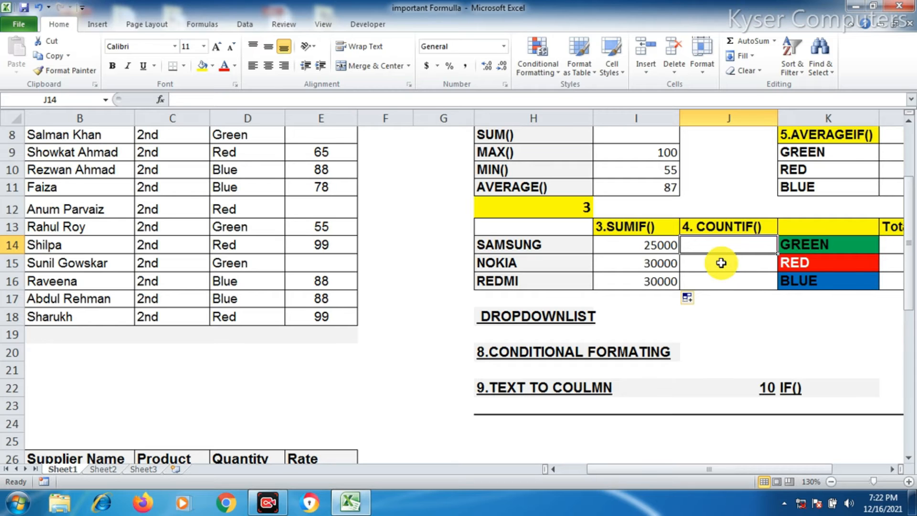
text(=C)
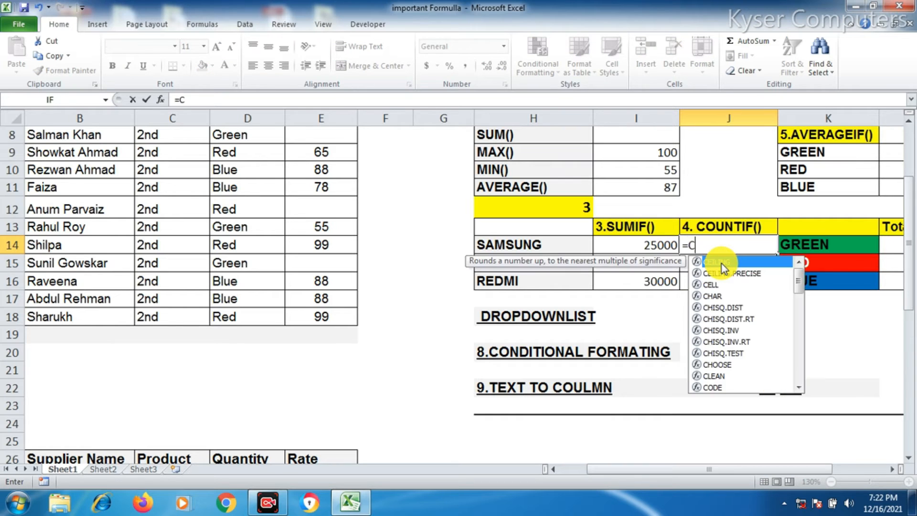
text(OUNTI)
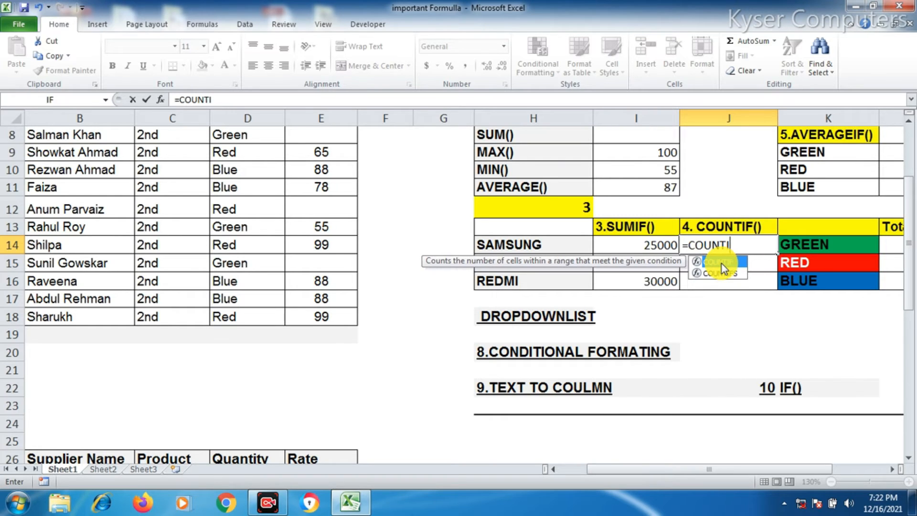
text(F)
double_click(722, 263)
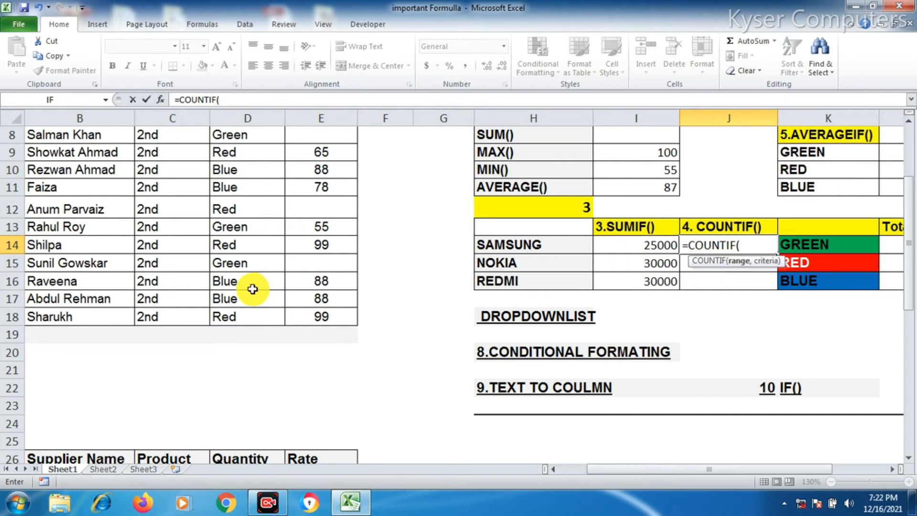
scroll(255, 286, up, 2)
scroll(256, 288, down, 1)
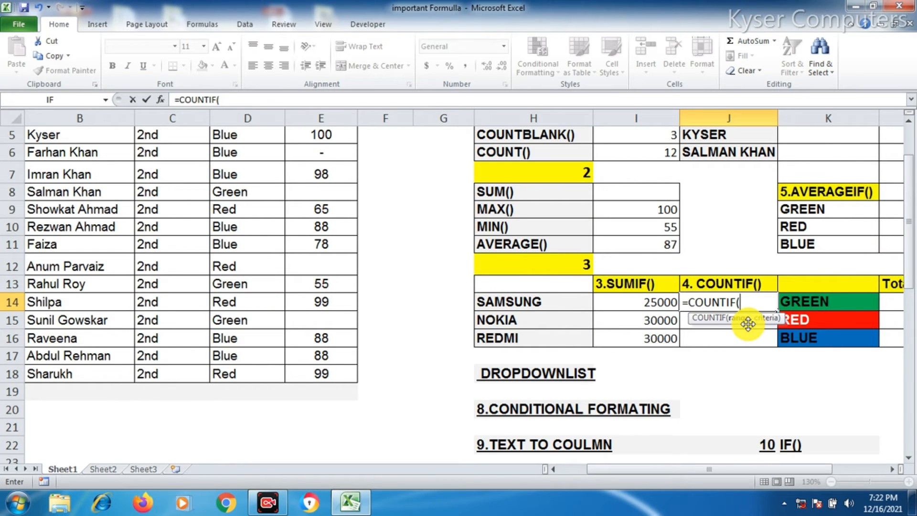
scroll(355, 287, up, 2)
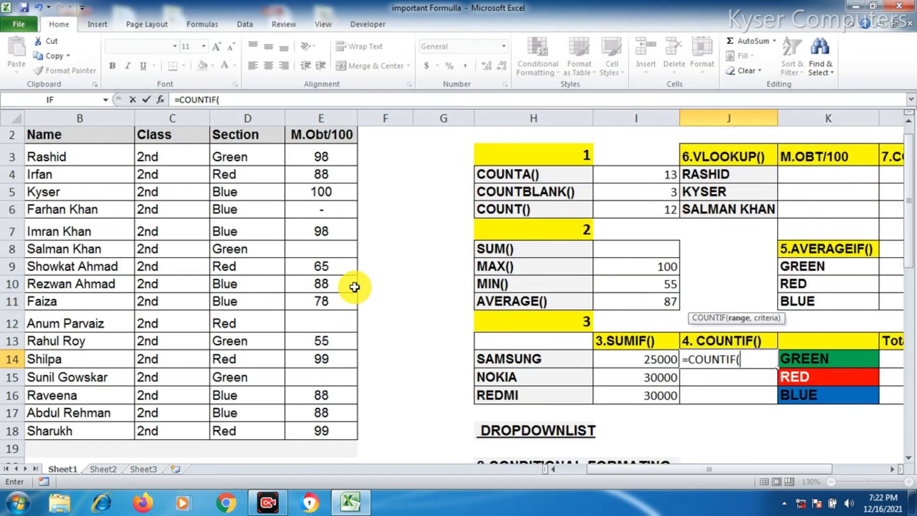
drag(242, 186, 256, 431)
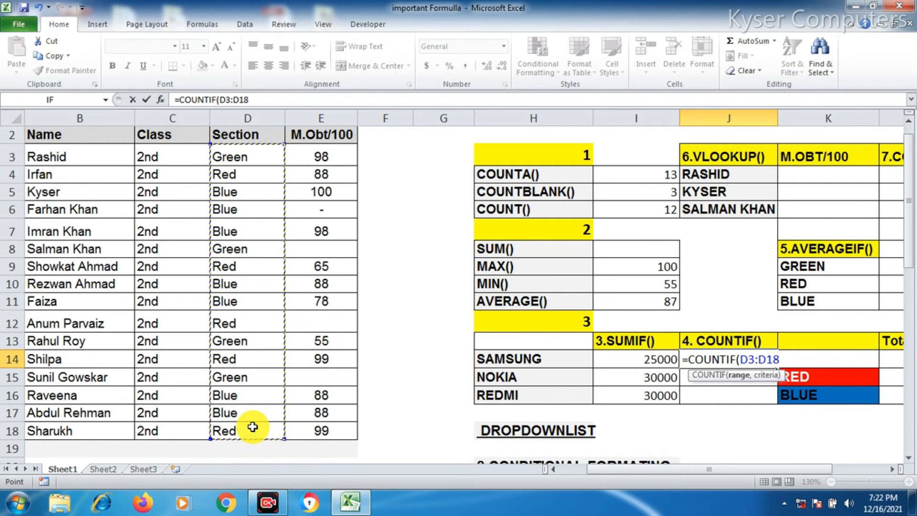
Set cell D3 as the COUNTIF criterion and enter the formula
text(,)
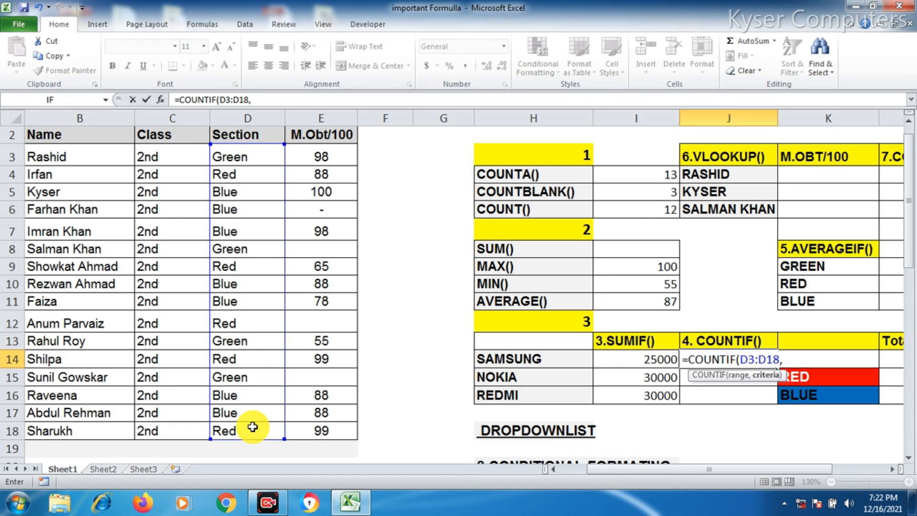
click(233, 163)
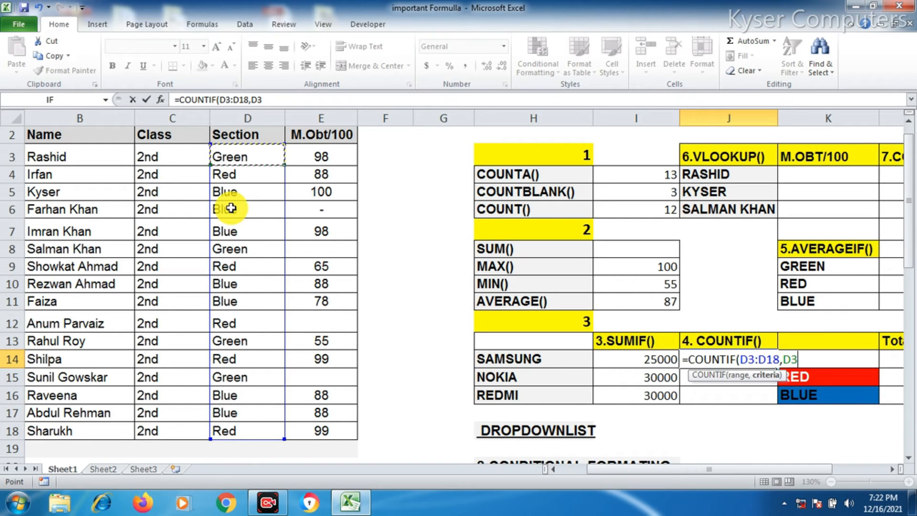
text())
key(Return)
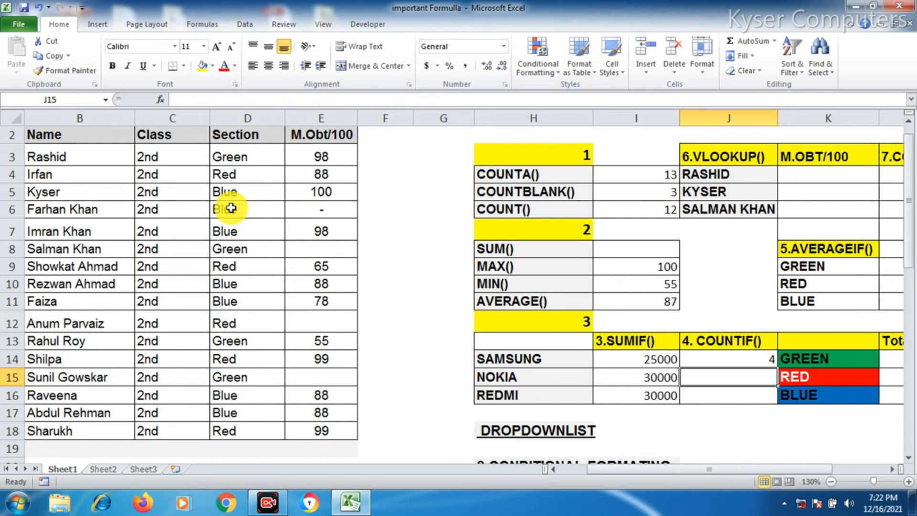
click(726, 356)
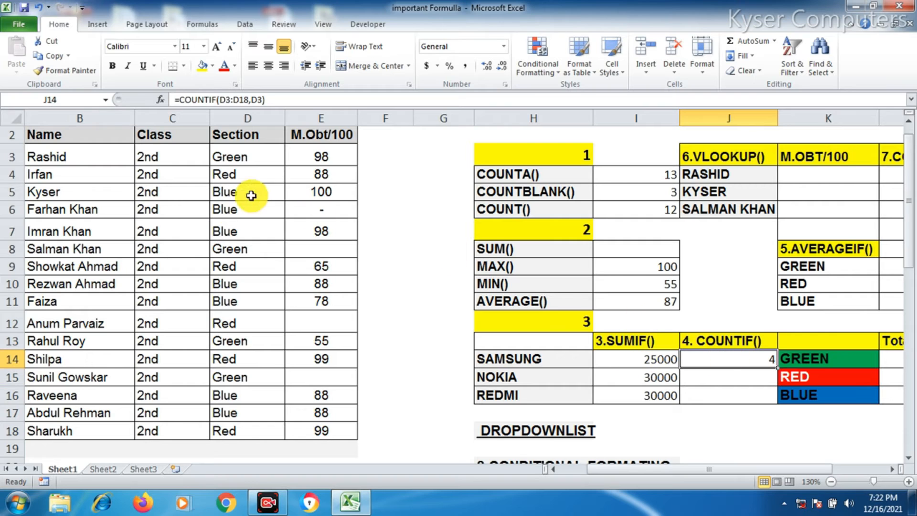
click(239, 159)
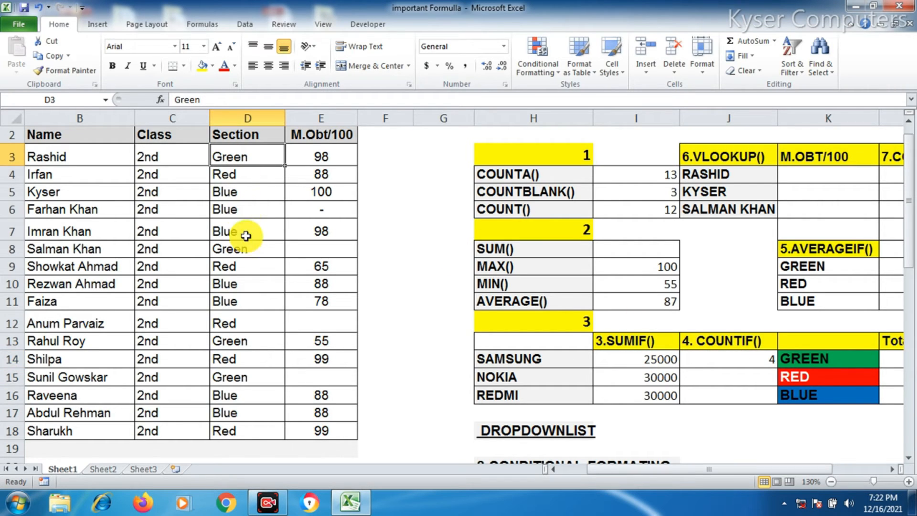
Select the Green entries in the Section column to compare them with the COUNTIF result
ctrl+click(237, 249)
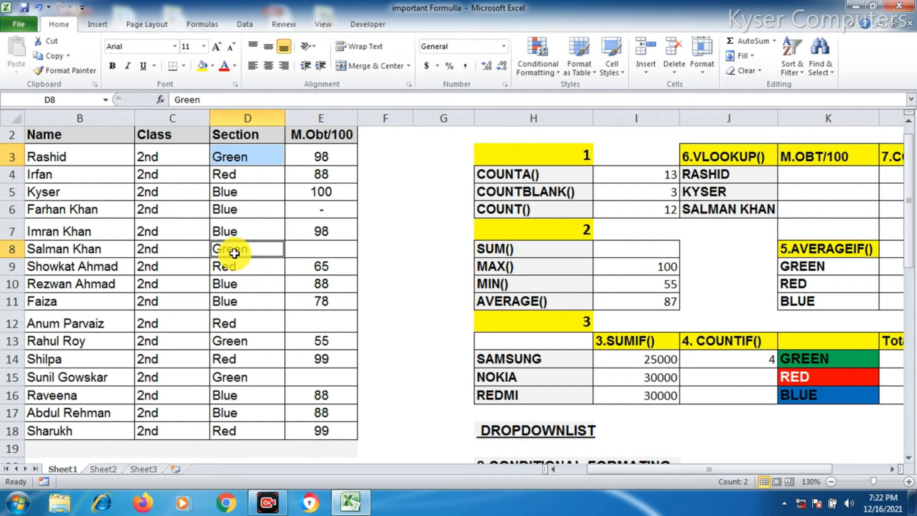
ctrl+click(235, 342)
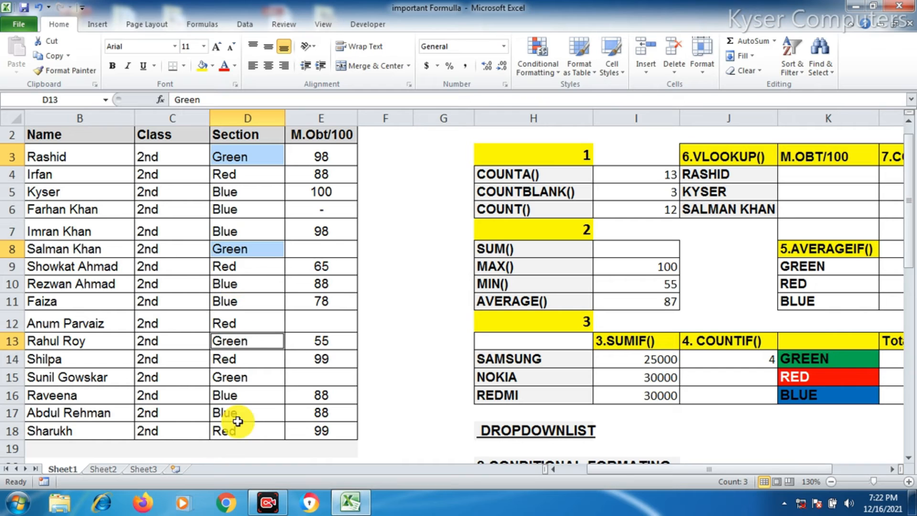
ctrl+click(231, 382)
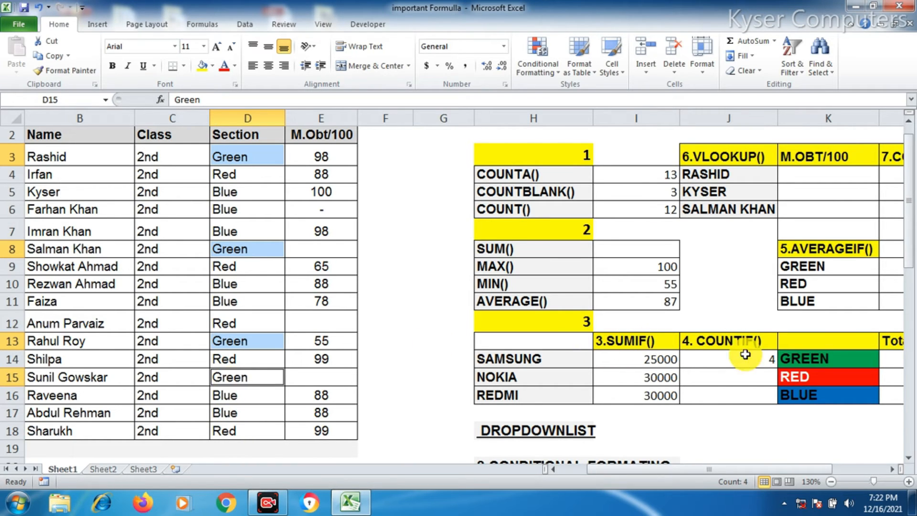
Enter =COUNTIF(D3:D18,"RED") in the Nokia row's COUNTIF cell and check the formula
click(746, 382)
text(=CO)
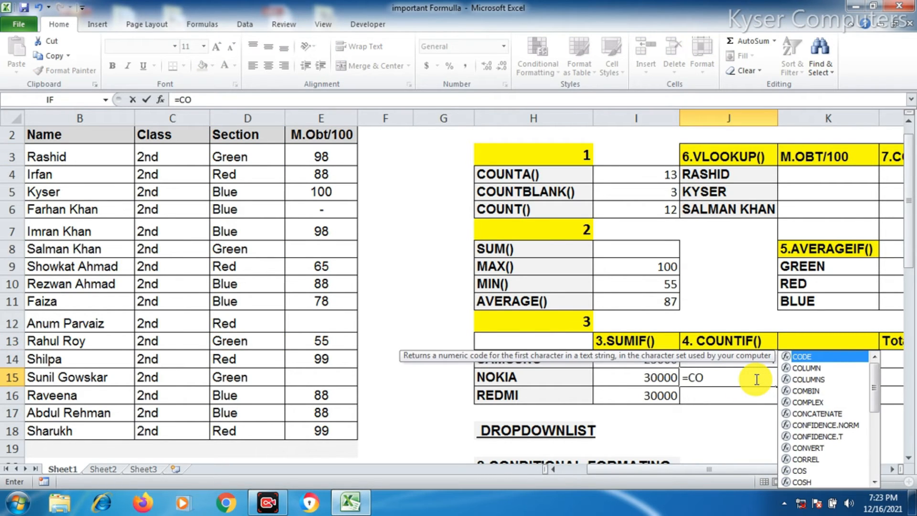
text(UNTIF()
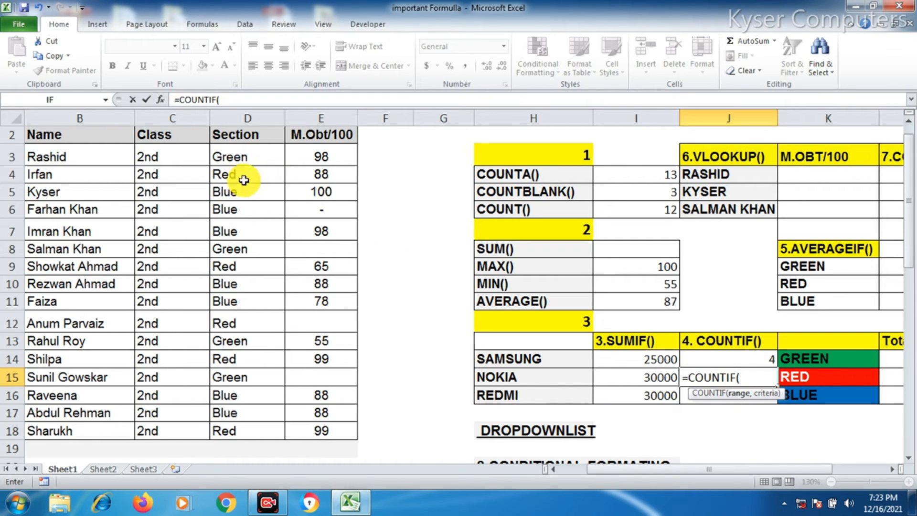
drag(247, 154, 248, 429)
text(,"RED)
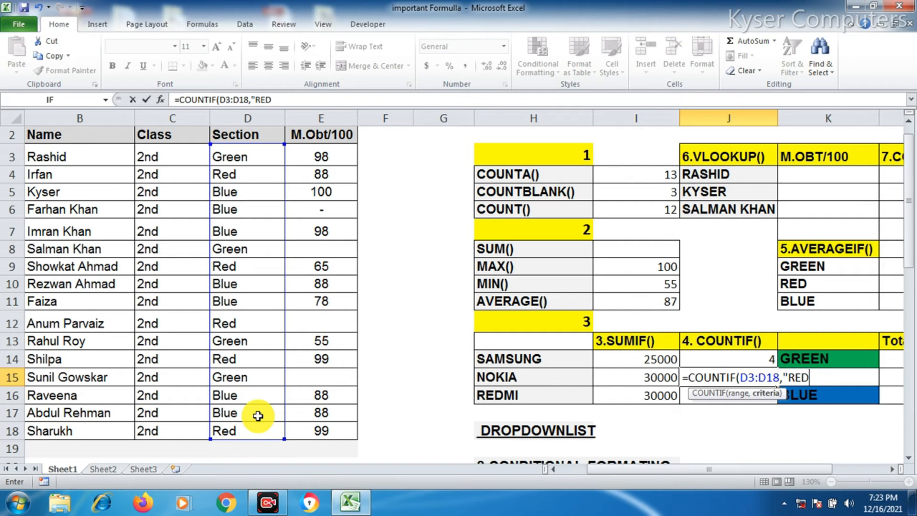
text("))
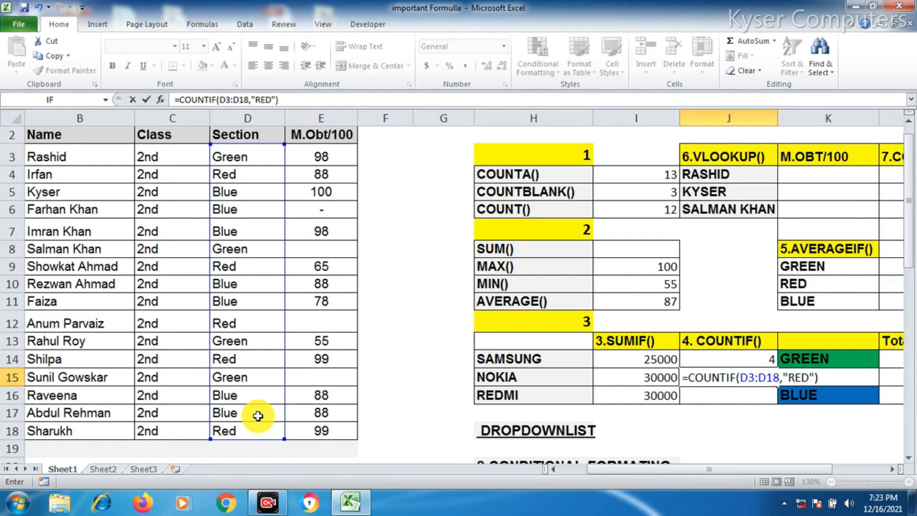
key(Return)
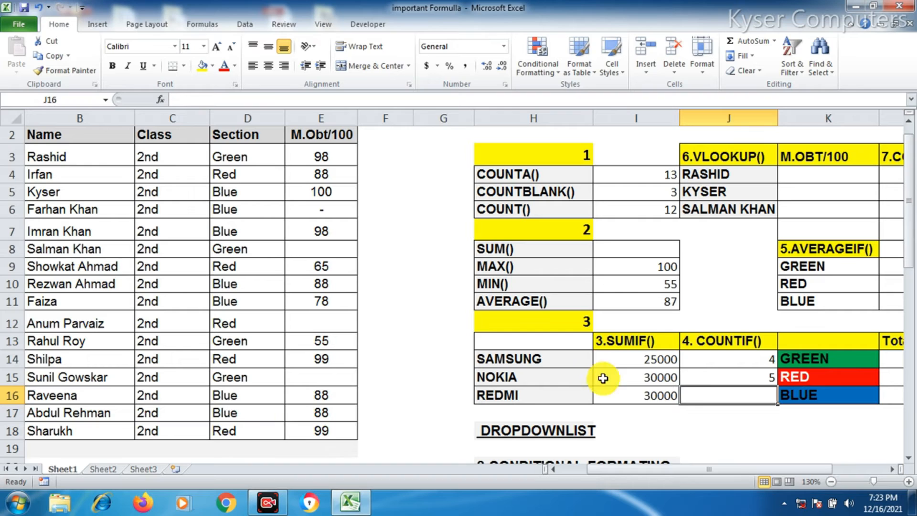
click(731, 375)
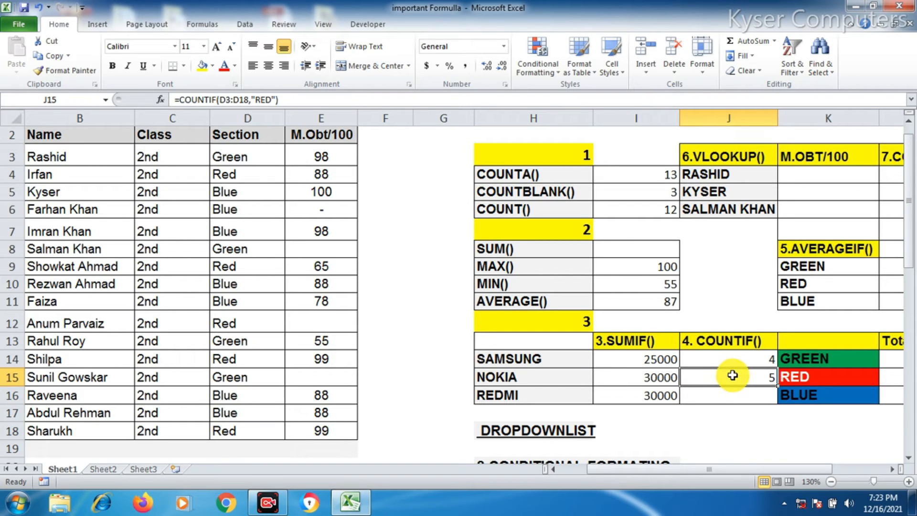
click(763, 396)
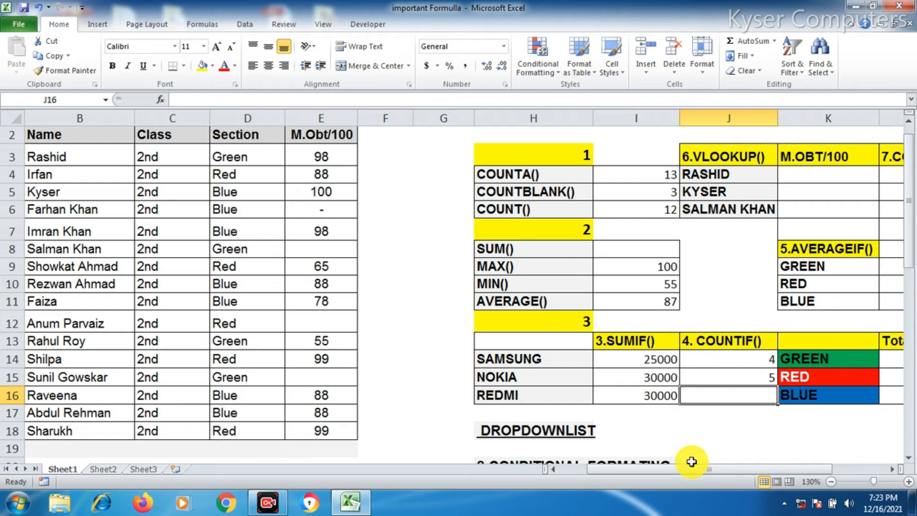
Start an AVERAGEIF formula in the GREEN row of the AVERAGEIF table, selecting D3:D18 as the range
drag(683, 473, 704, 475)
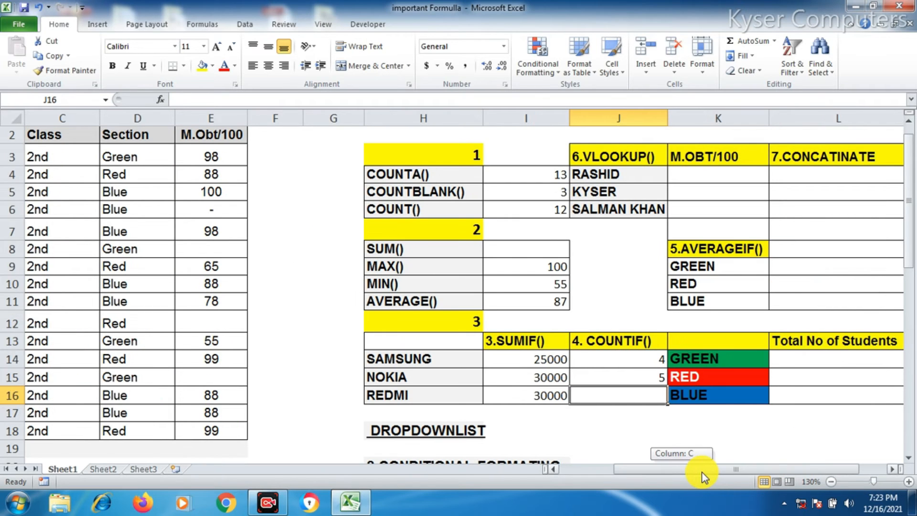
click(739, 245)
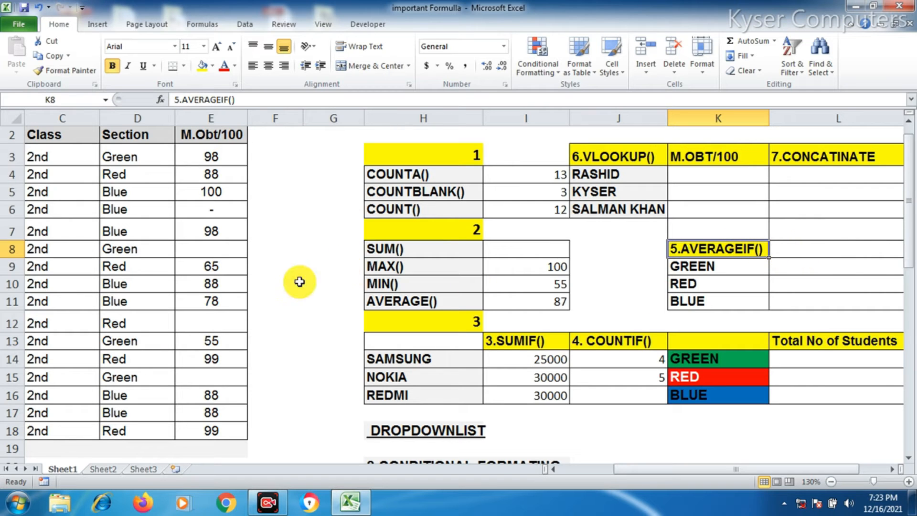
drag(634, 469, 569, 469)
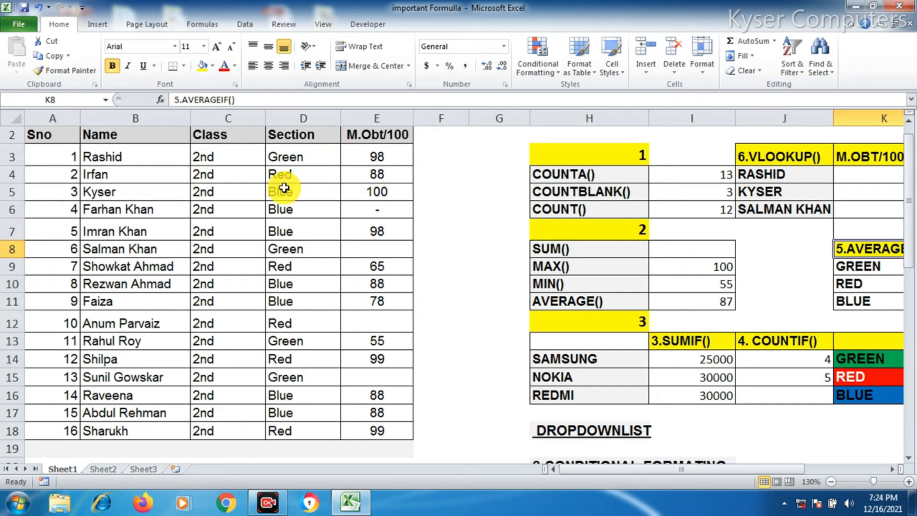
drag(647, 470, 695, 469)
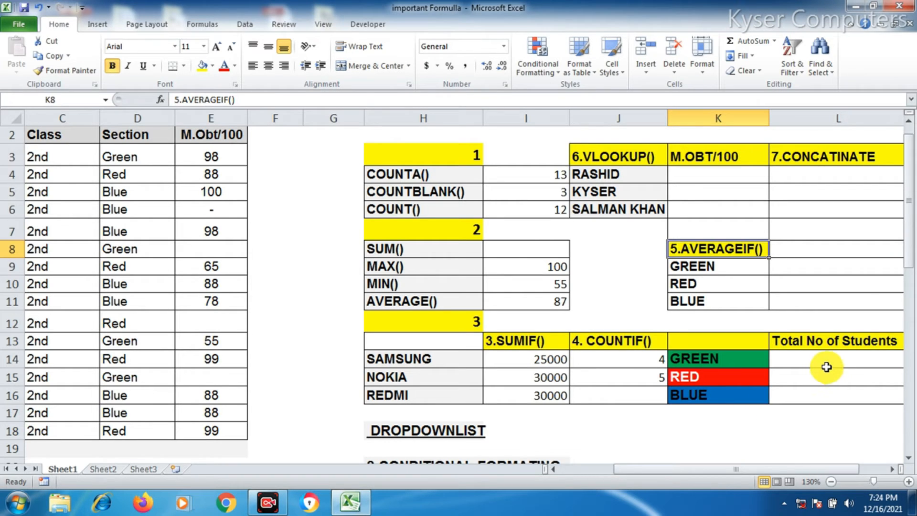
click(791, 267)
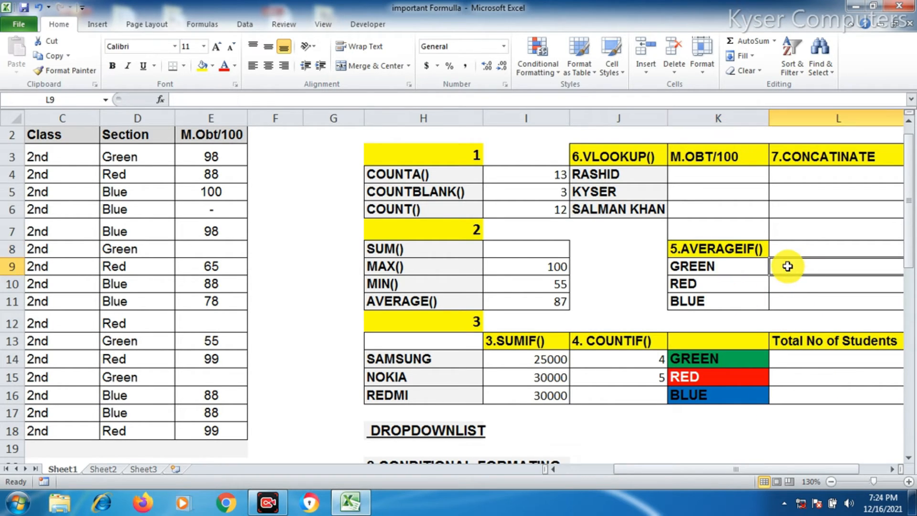
text(=AVWER)
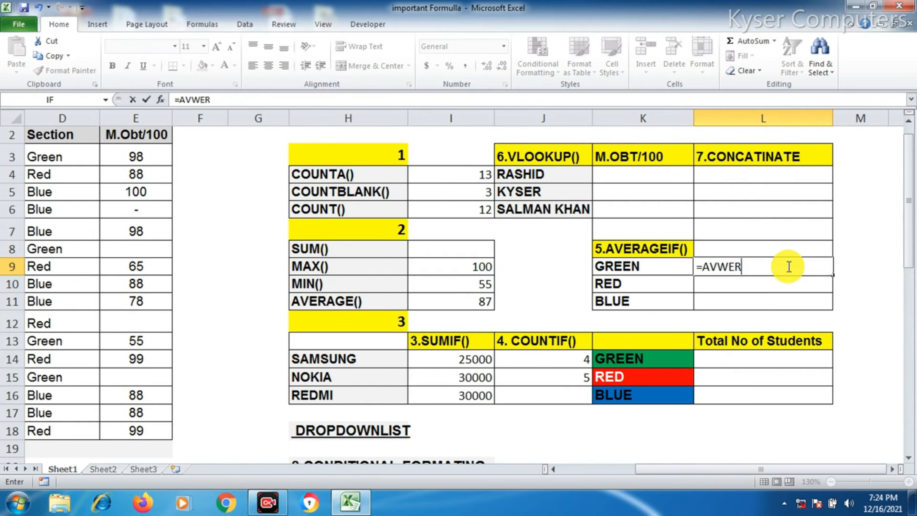
key(BackSpace)
key(BackSpace)
key(BackSpace)
text(ER)
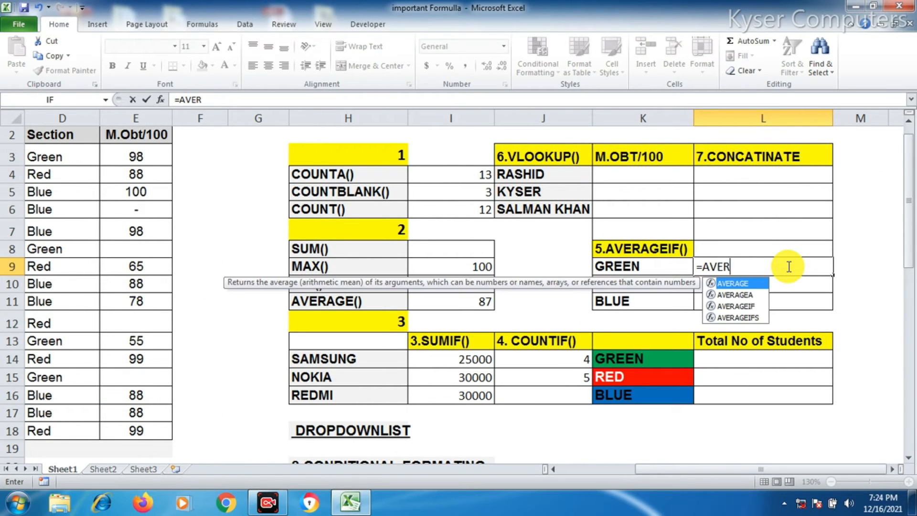
text(AGEIF)
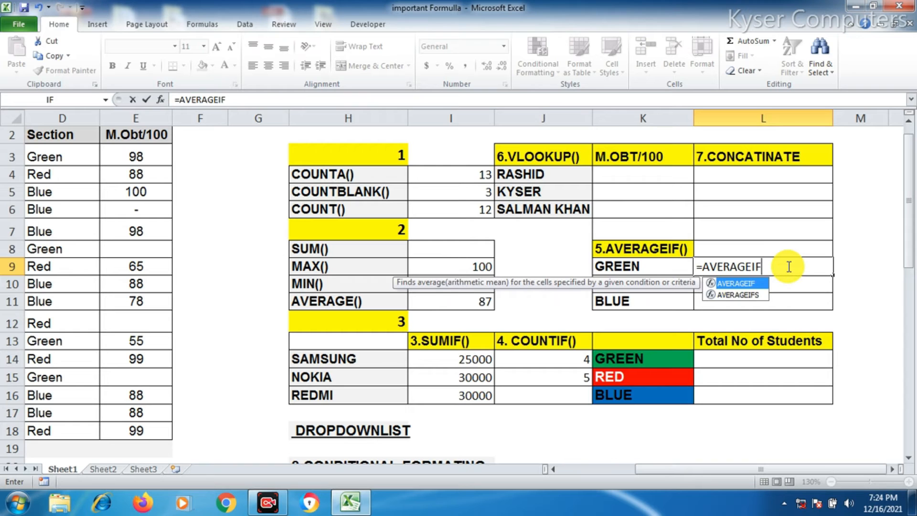
text(()
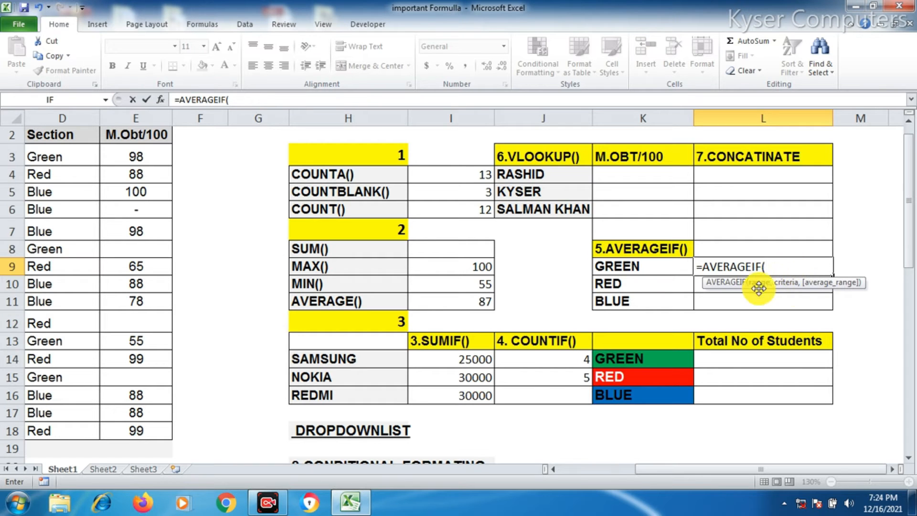
drag(672, 473, 596, 480)
drag(286, 153, 305, 427)
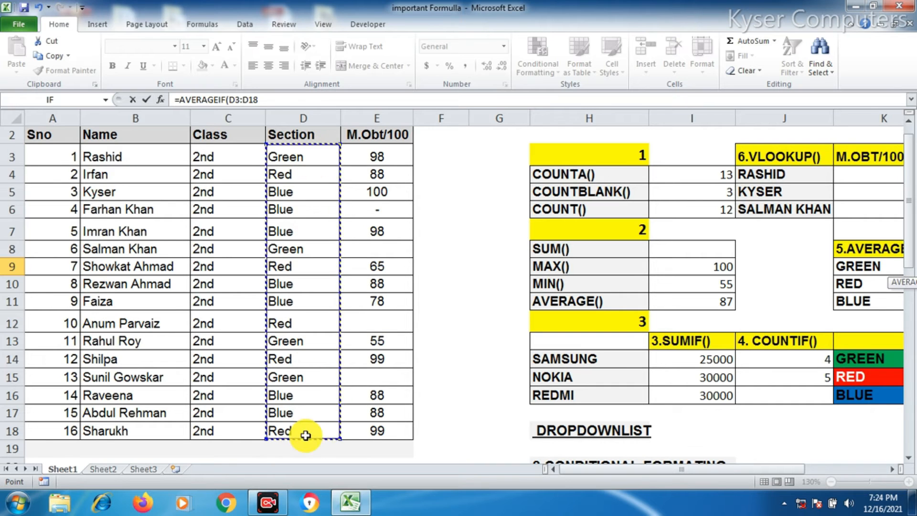
drag(599, 474, 644, 477)
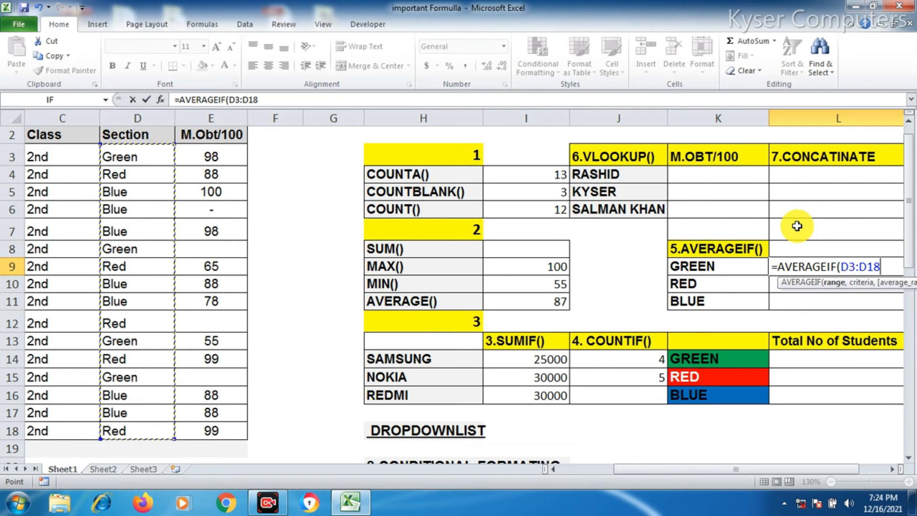
text(,)
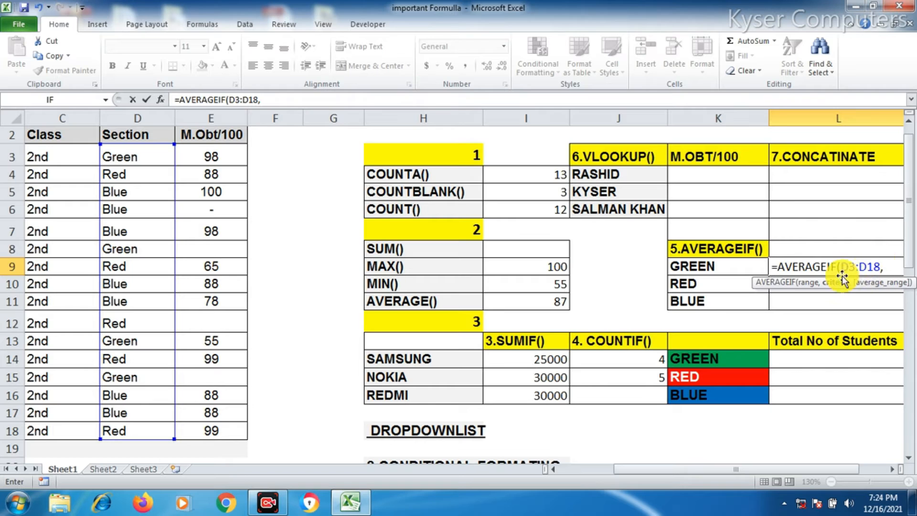
Set cell K9 as the criterion and E3:E17 as the average range, then enter the formula
click(715, 266)
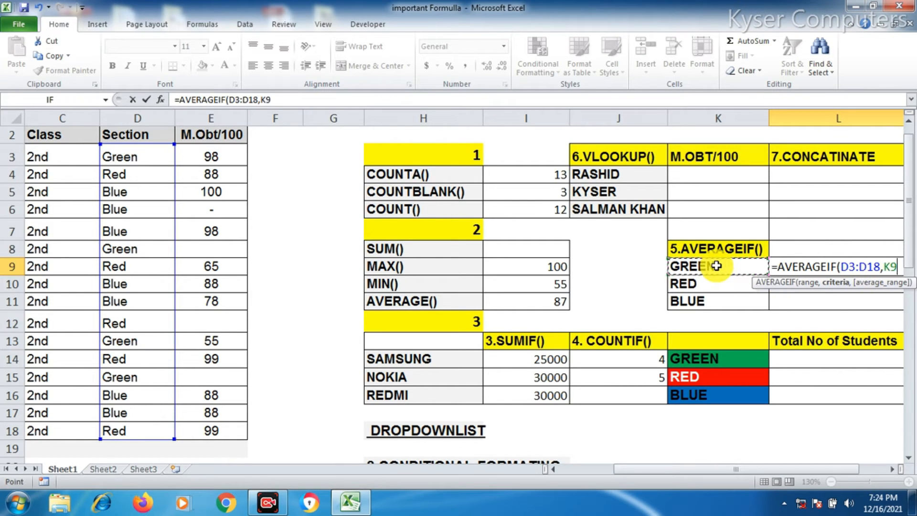
text(,)
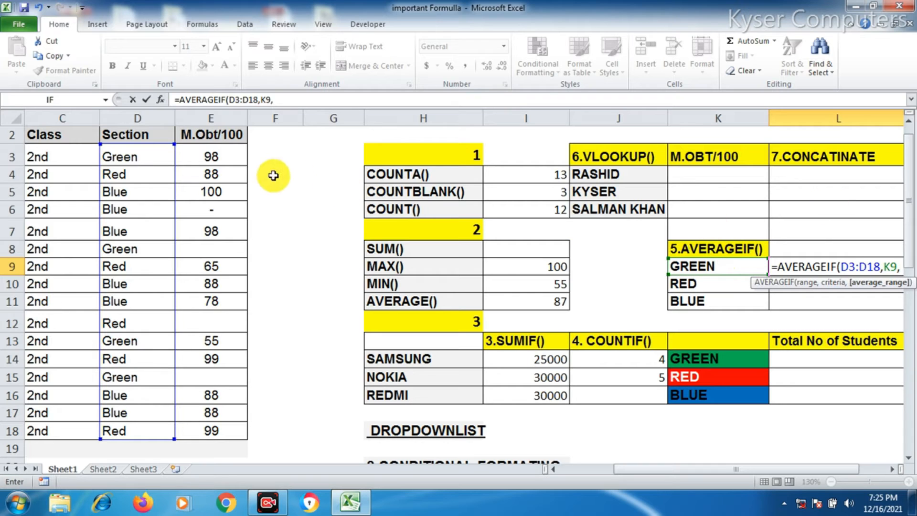
drag(231, 150, 240, 416)
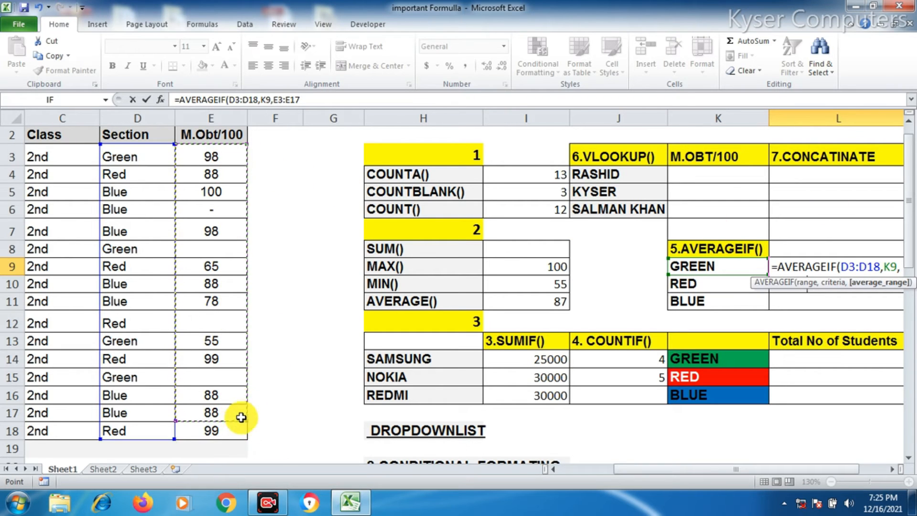
text())
key(Return)
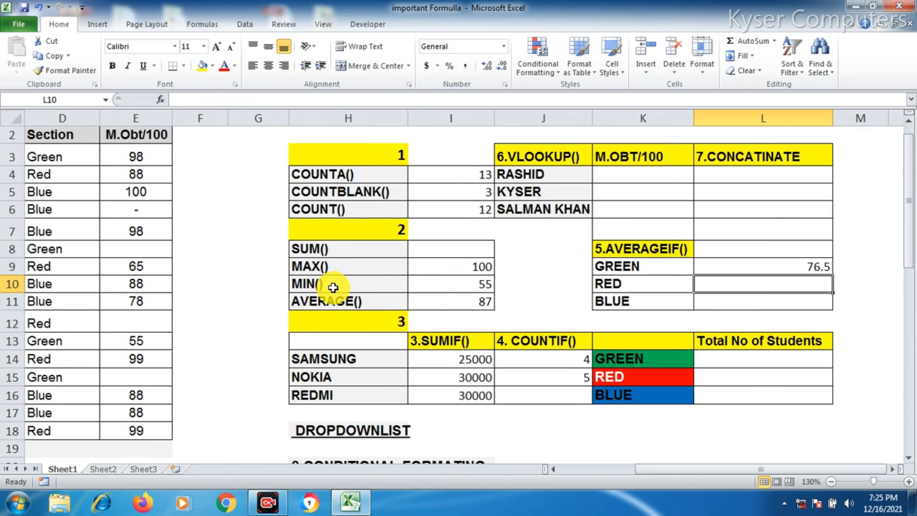
Edit the GREEN AVERAGEIF formula to make the D3:D18 and E3:E17 ranges absolute
click(797, 262)
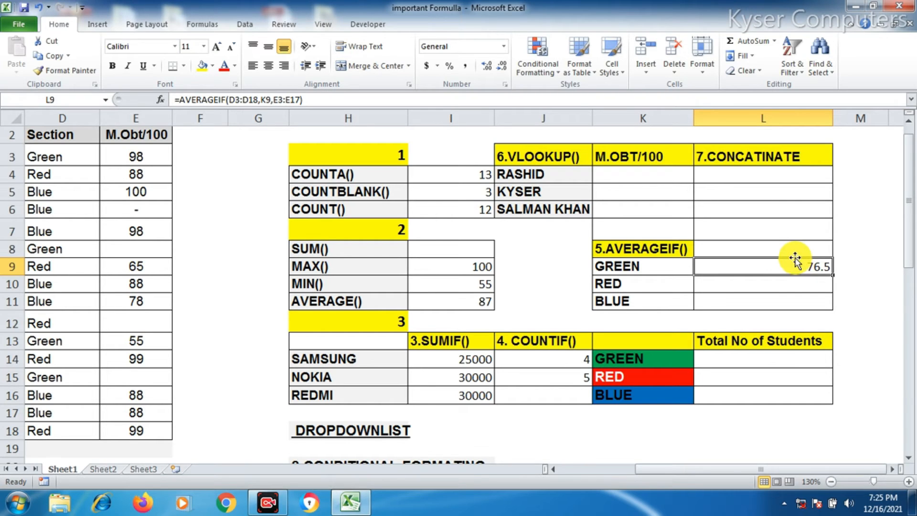
double_click(796, 261)
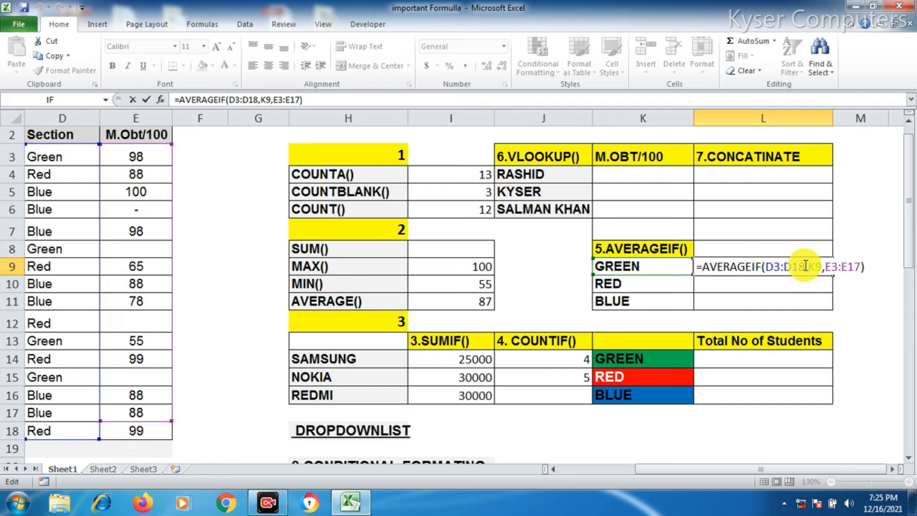
drag(805, 265, 771, 259)
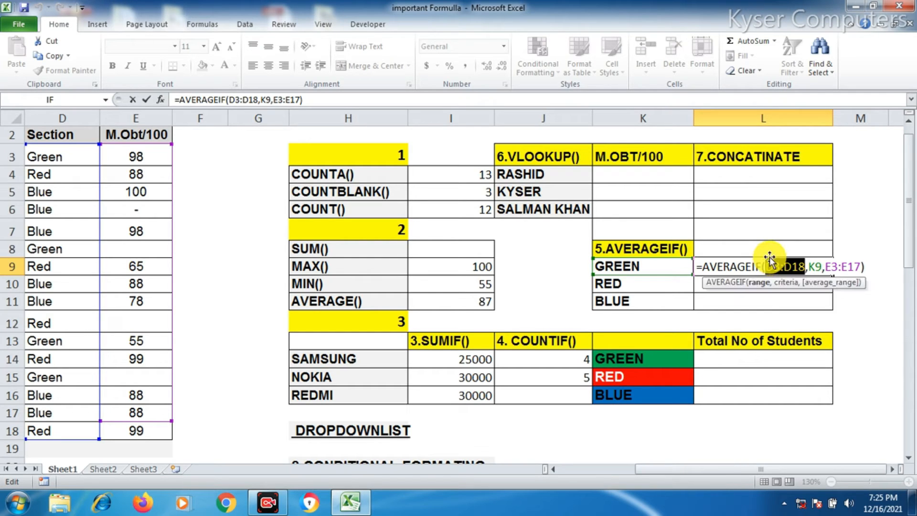
key(F4)
drag(855, 266, 888, 266)
key(F4)
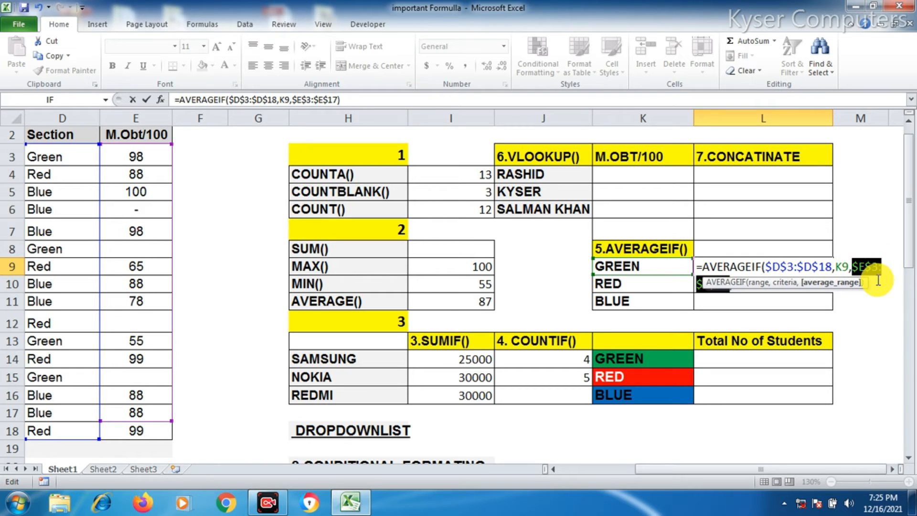
key(Return)
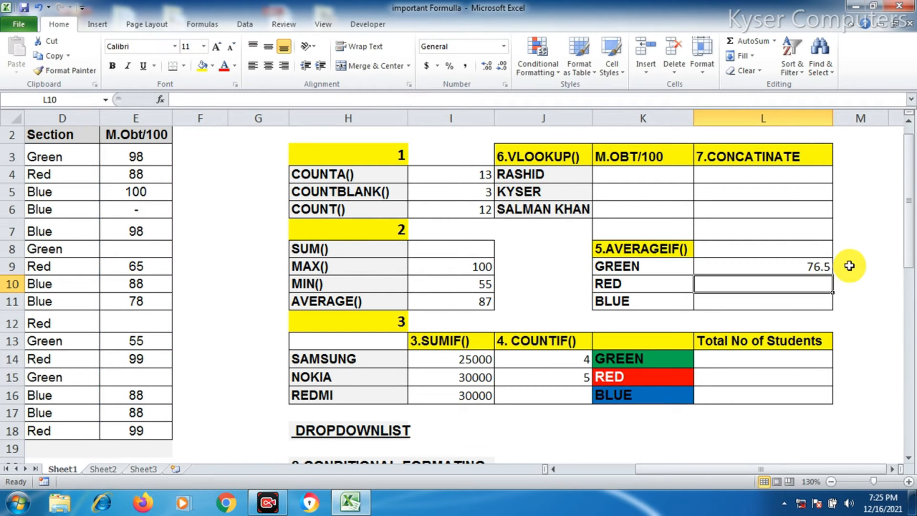
Copy the AVERAGEIF formula down to the RED and BLUE rows
click(811, 266)
drag(833, 275, 834, 308)
click(800, 282)
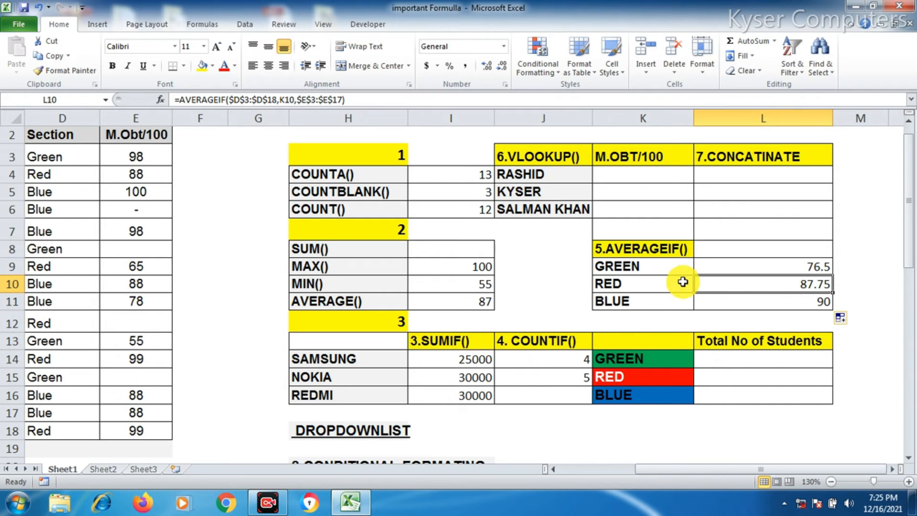
Examine the RED row's AVERAGEIF formula and its criterion cell reference
click(650, 283)
click(62, 100)
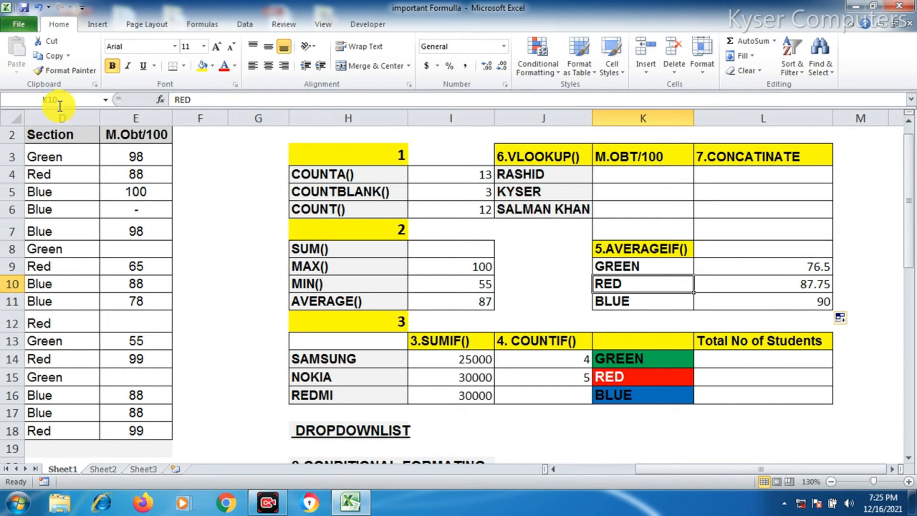
click(801, 285)
key(ctrl+v)
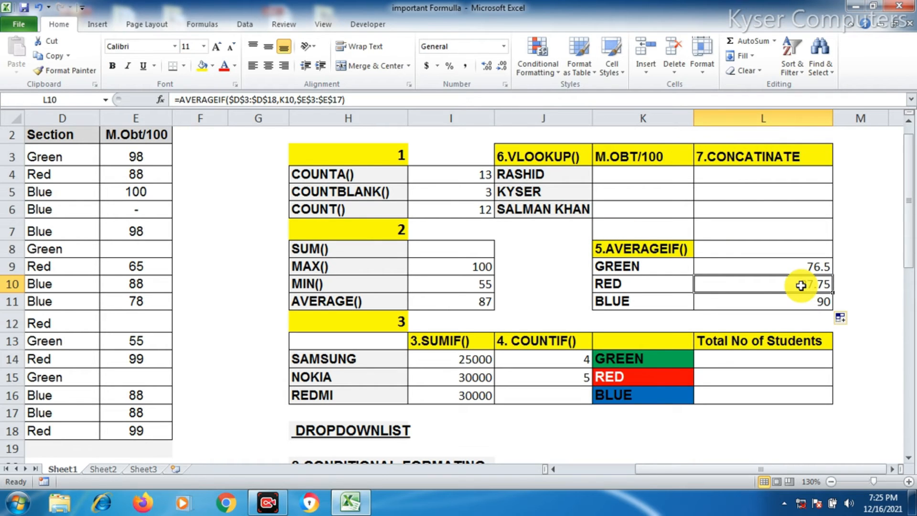
key(F2)
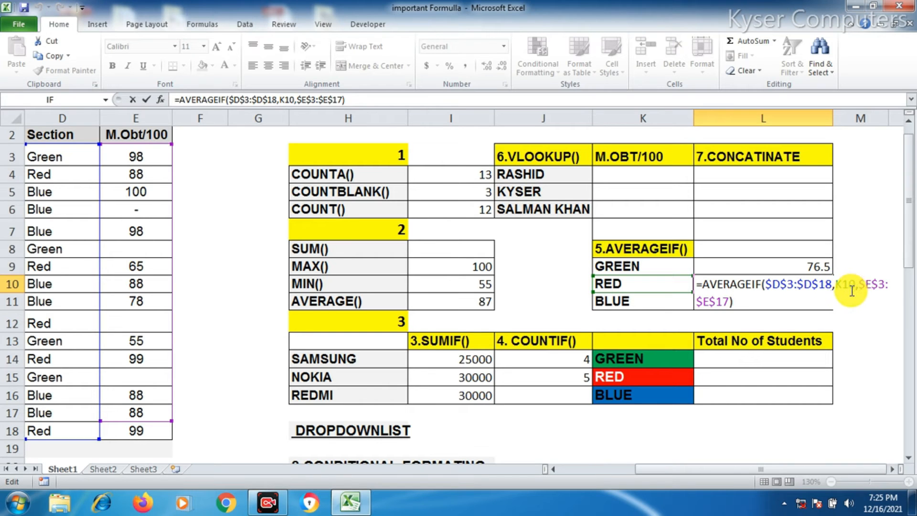
Start a VLOOKUP formula in K4 for RASHID's marks, using J4 as the lookup value
key(Return)
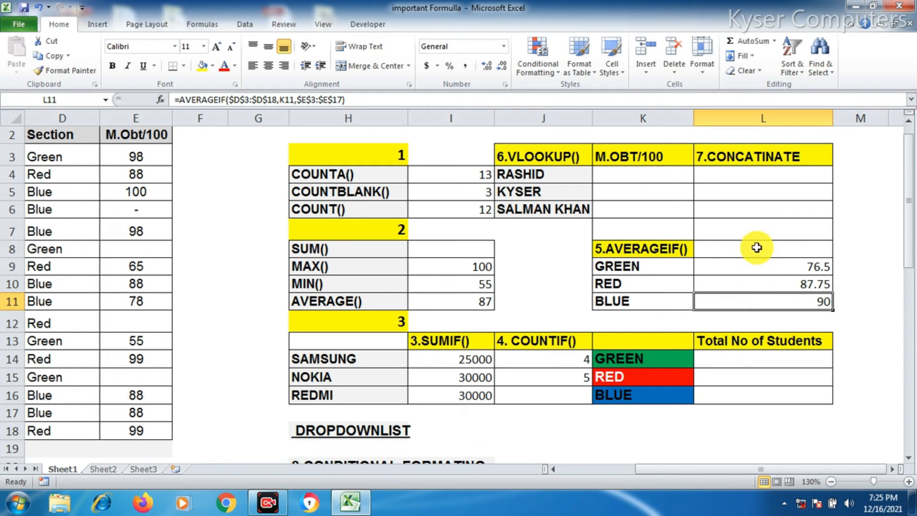
click(530, 178)
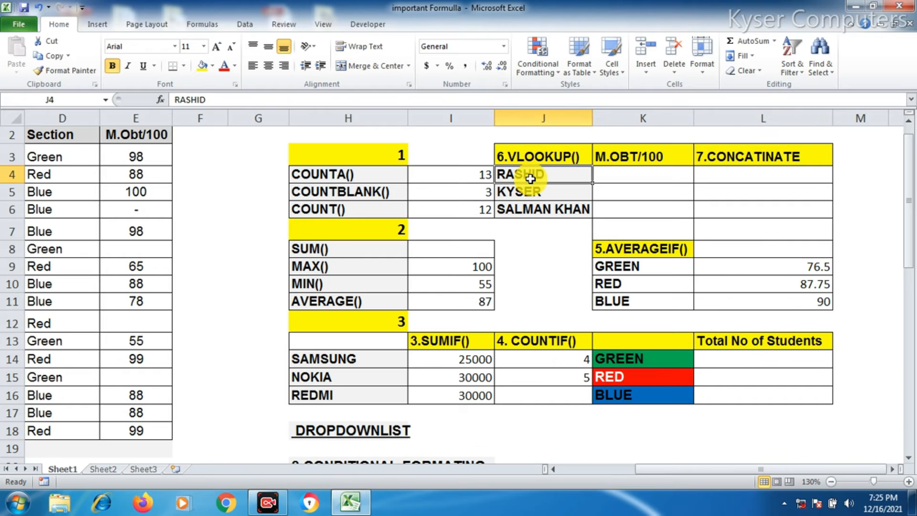
click(624, 182)
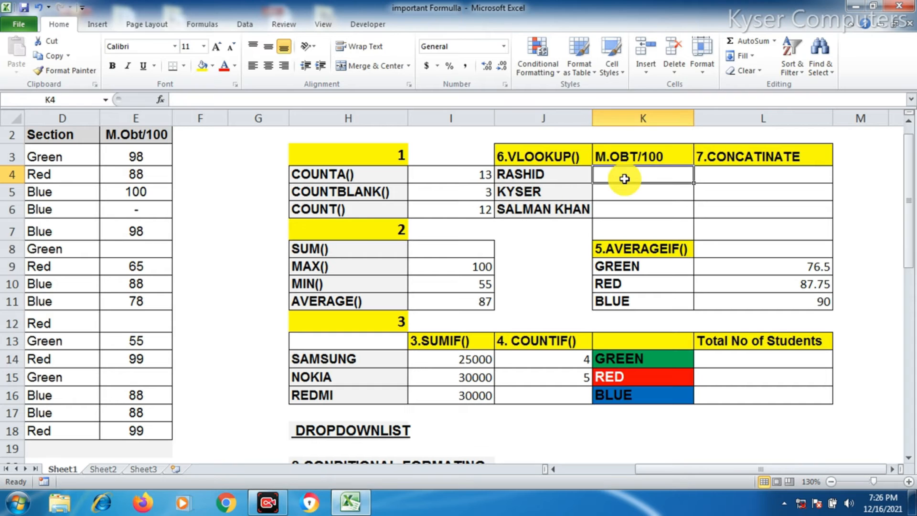
drag(684, 469, 658, 479)
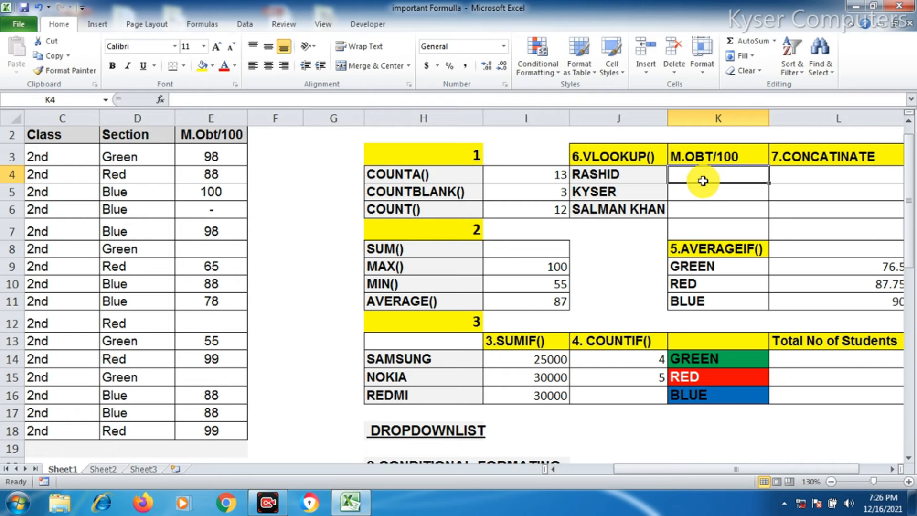
text(=VLOOKUP()
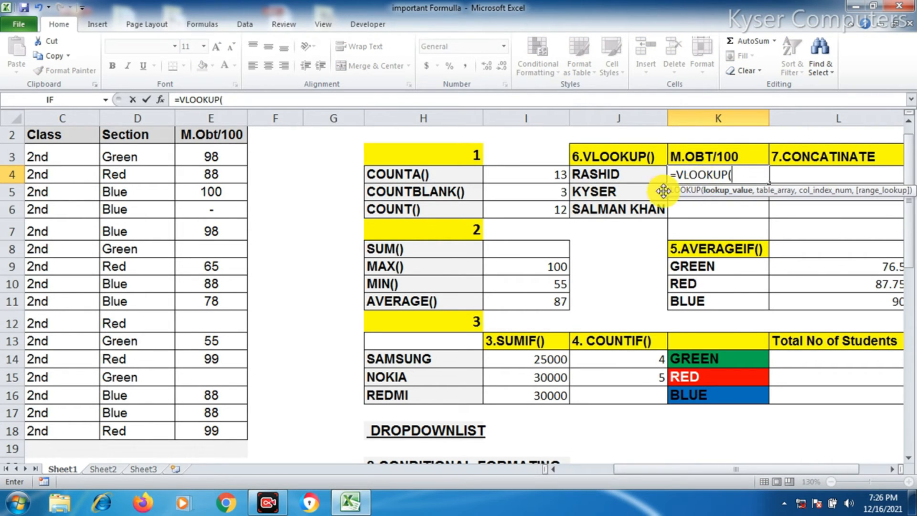
mouse_move(641, 467)
mouse_down()
mouse_move(614, 469)
mouse_move(640, 470)
mouse_up()
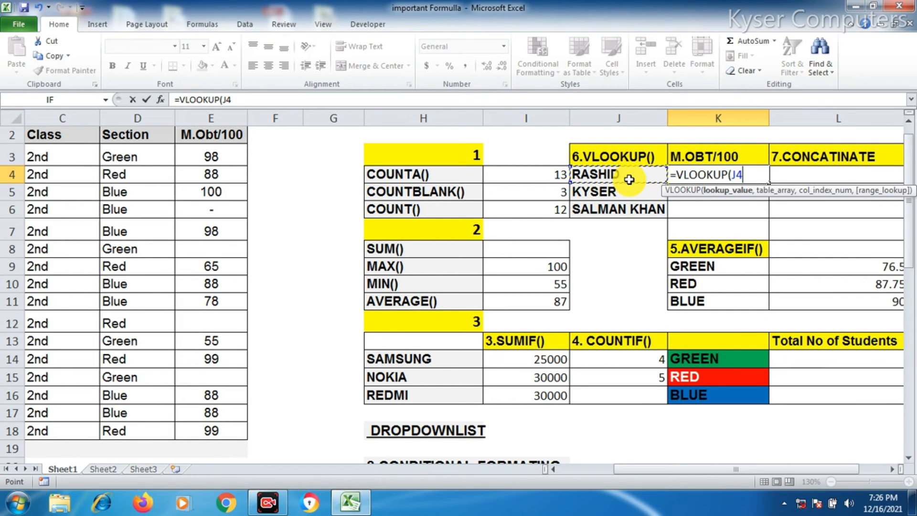
text(,)
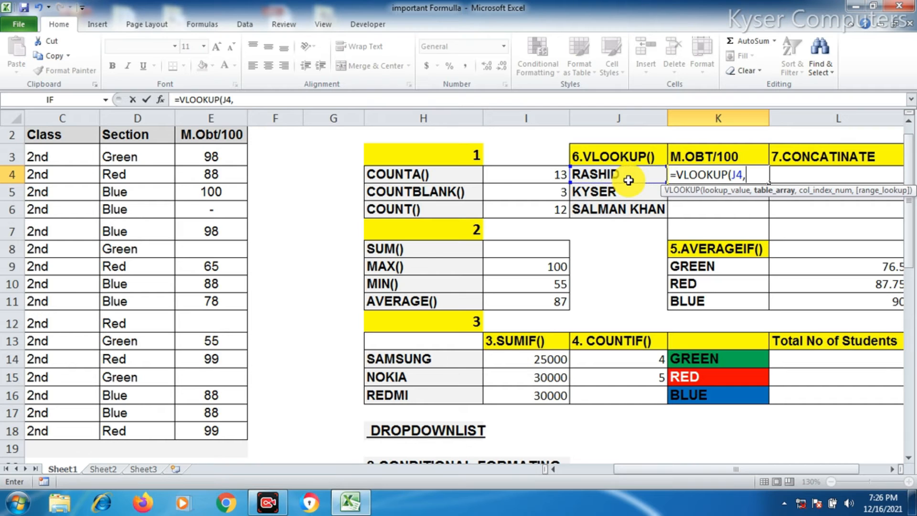
mouse_move(674, 473)
mouse_down()
mouse_move(587, 472)
mouse_move(507, 388)
mouse_move(616, 478)
mouse_move(690, 475)
mouse_up()
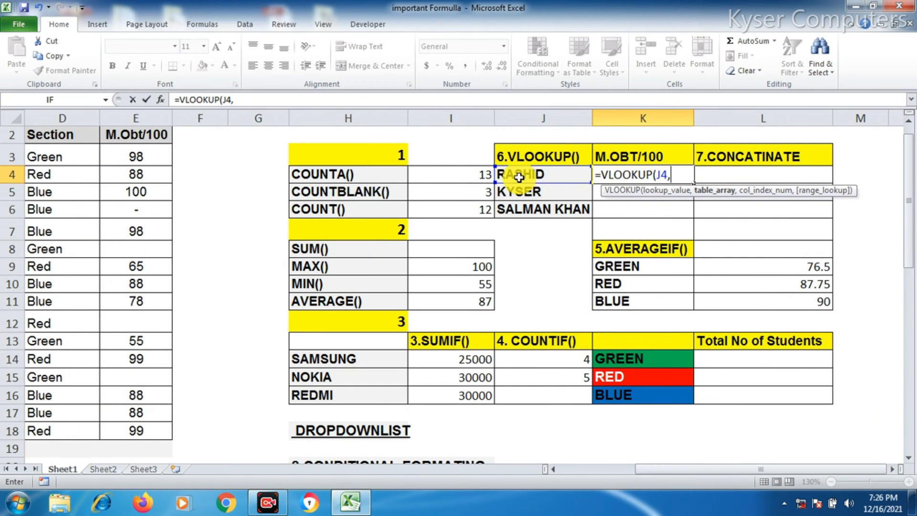
drag(673, 470, 589, 474)
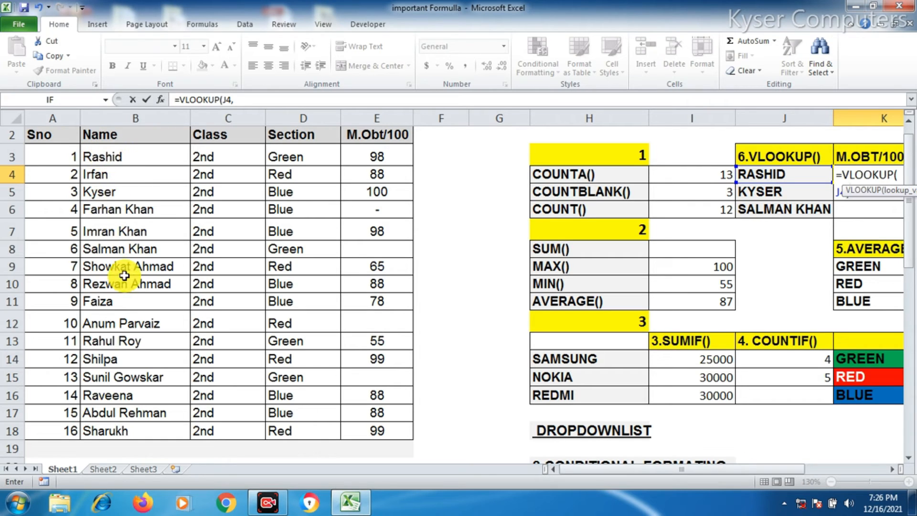
Set the VLOOKUP table array to B2:E18 and make it absolute as $B$2:$E$18
drag(106, 136, 383, 432)
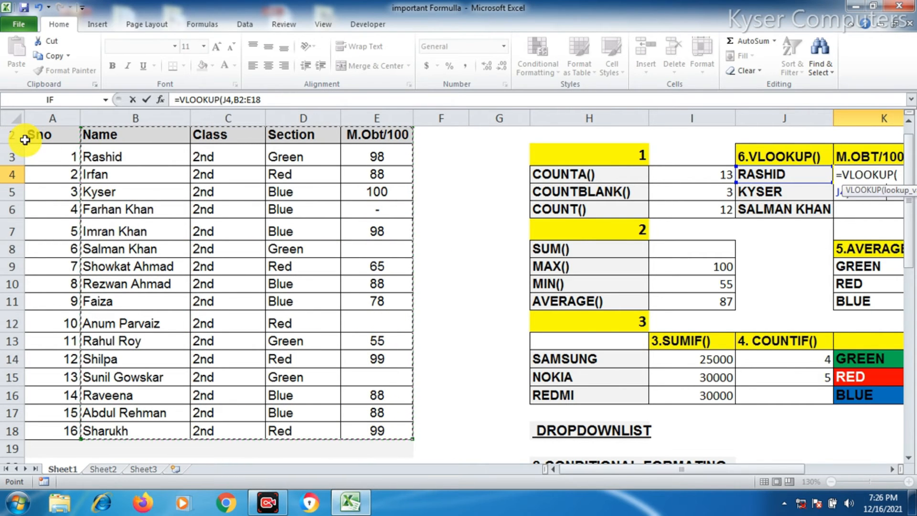
drag(586, 470, 638, 476)
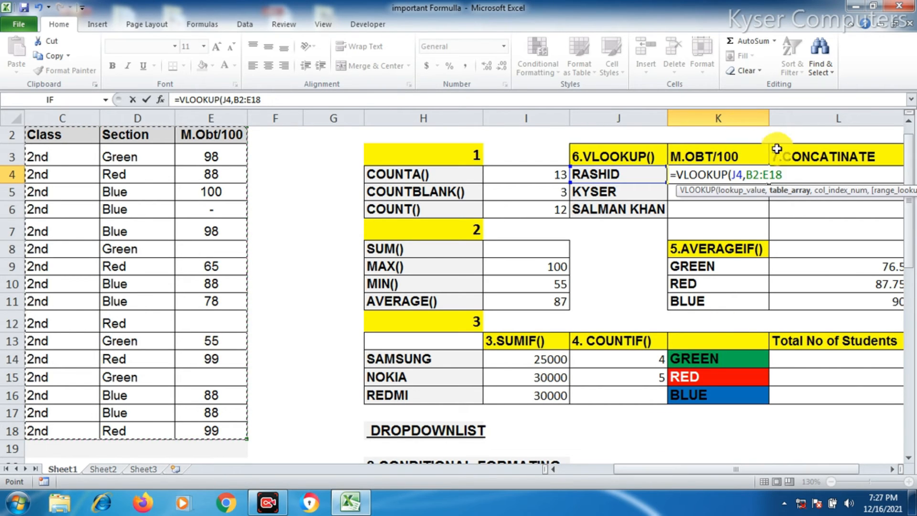
drag(784, 174, 754, 162)
key(F4)
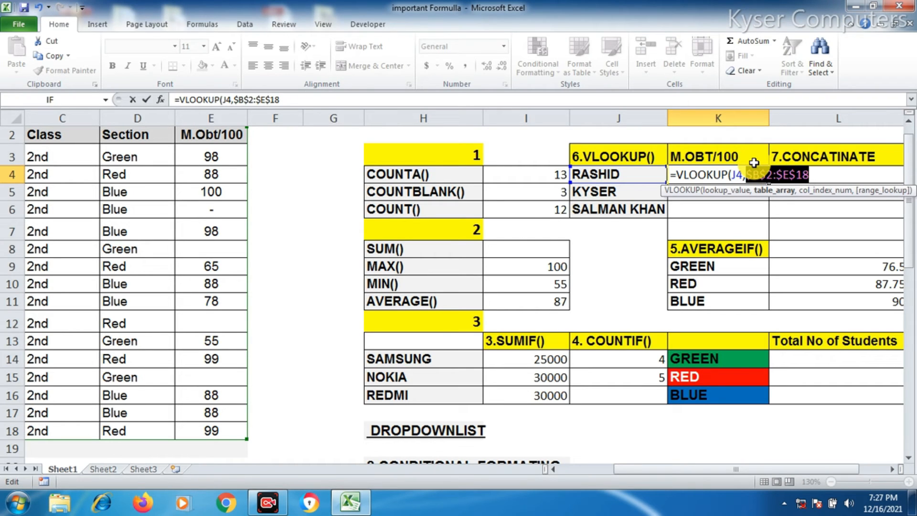
click(813, 176)
text(,)
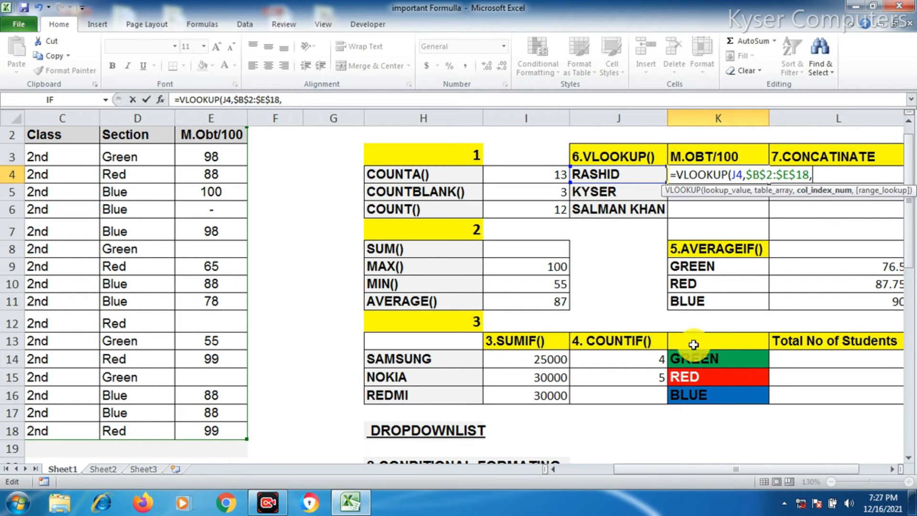
Set the column index to 4 and pick the approximate match option to finish the formula
drag(647, 470, 589, 475)
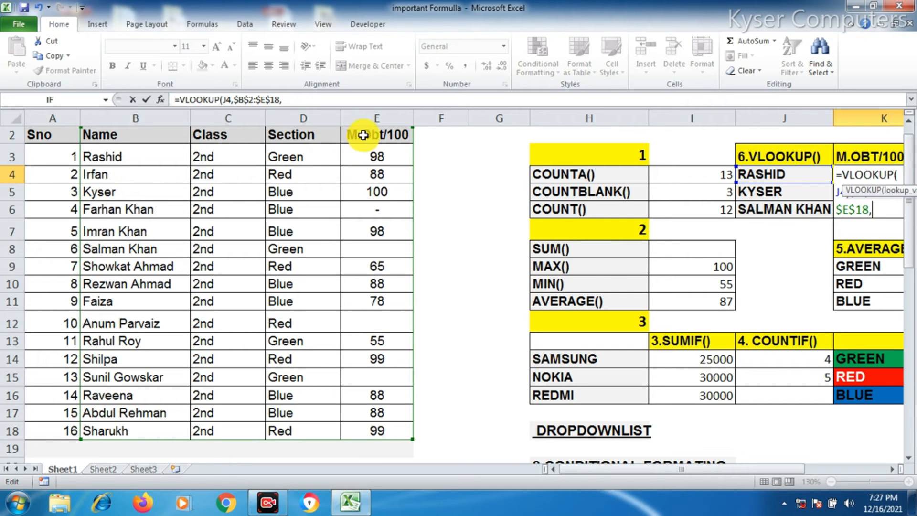
drag(601, 475, 683, 471)
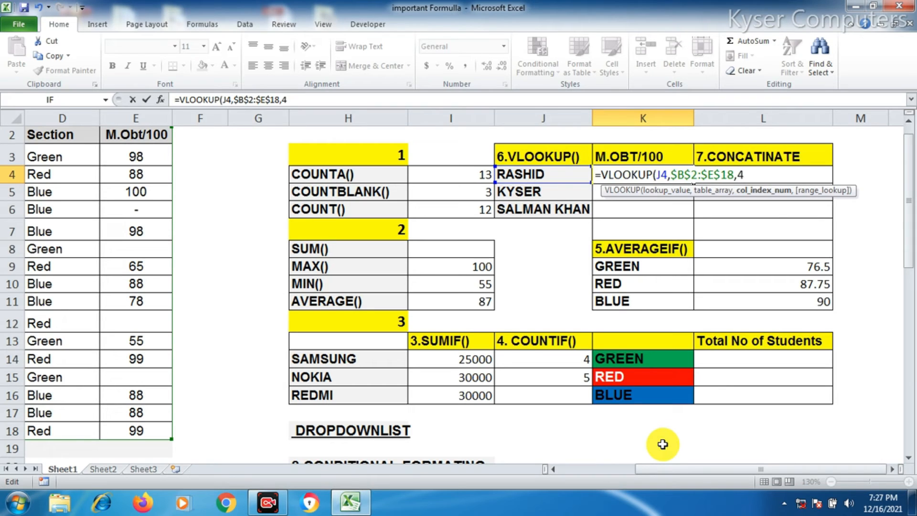
text(,)
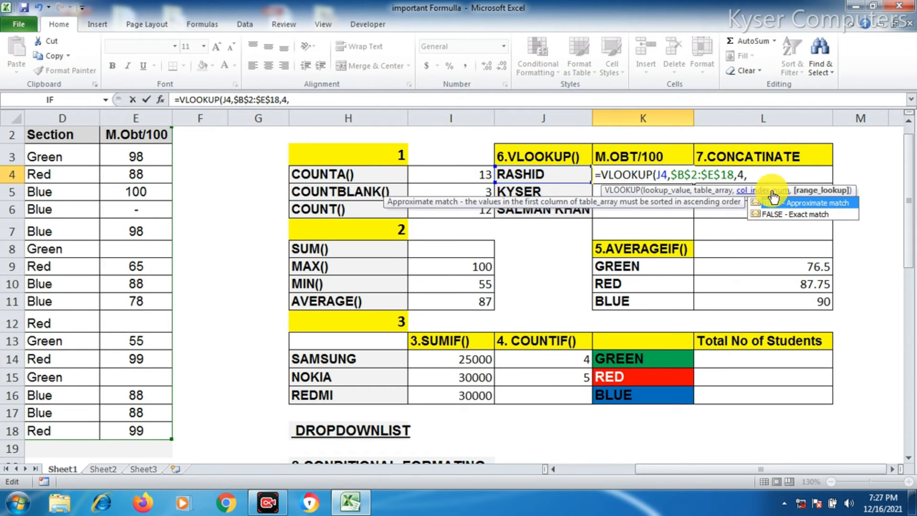
click(769, 215)
click(768, 214)
double_click(768, 214)
click(768, 212)
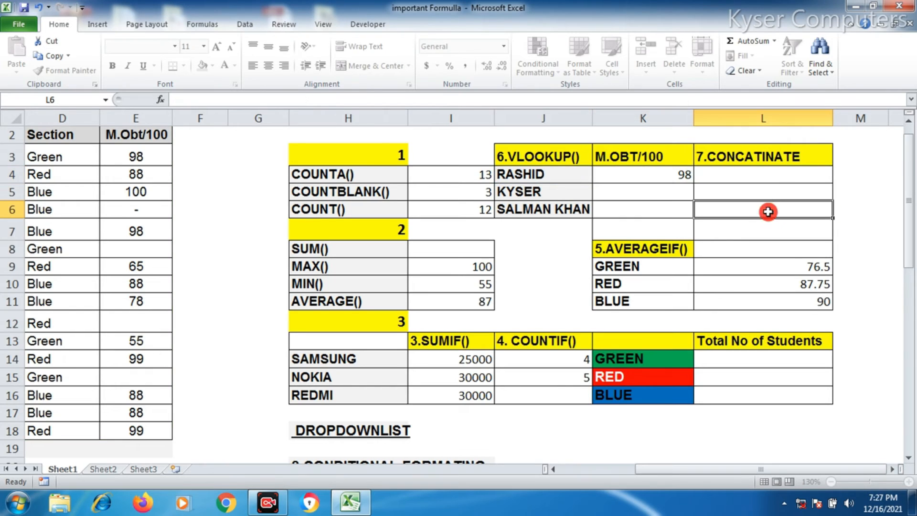
Edit the K4 formula to change the range lookup argument to 0 for an exact match
click(668, 176)
drag(314, 100, 292, 98)
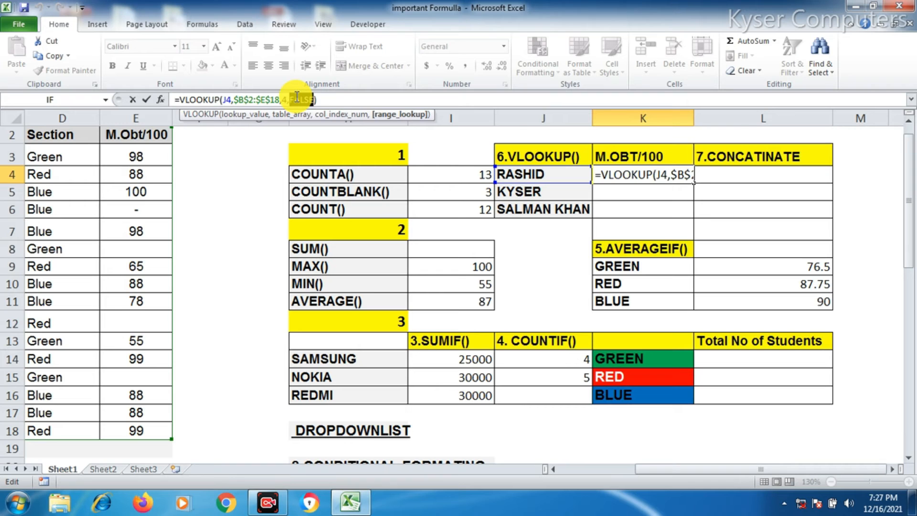
text(0)
key(Return)
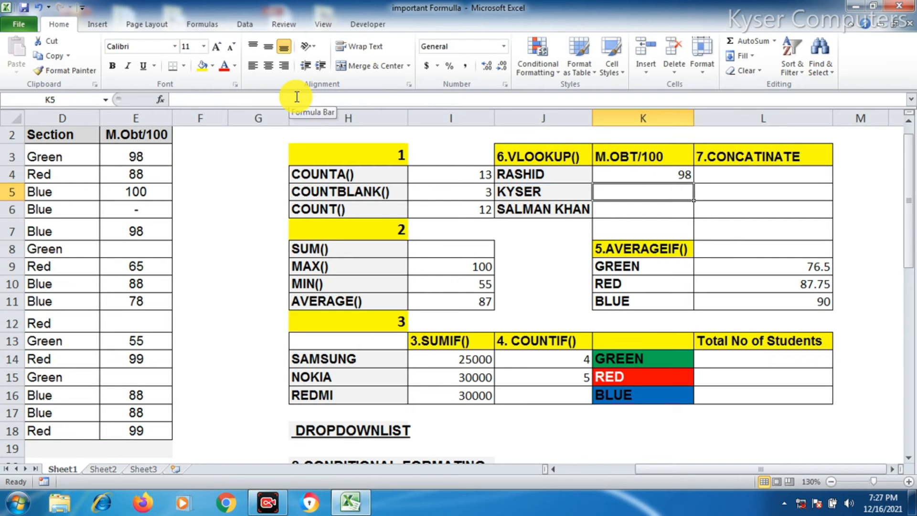
Copy the VLOOKUP formula from K4 down to K5 and K6
click(639, 174)
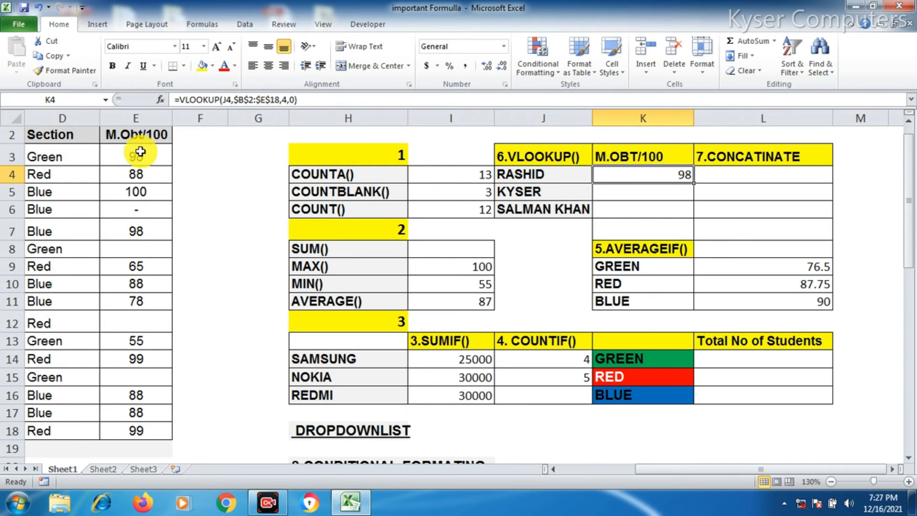
click(140, 151)
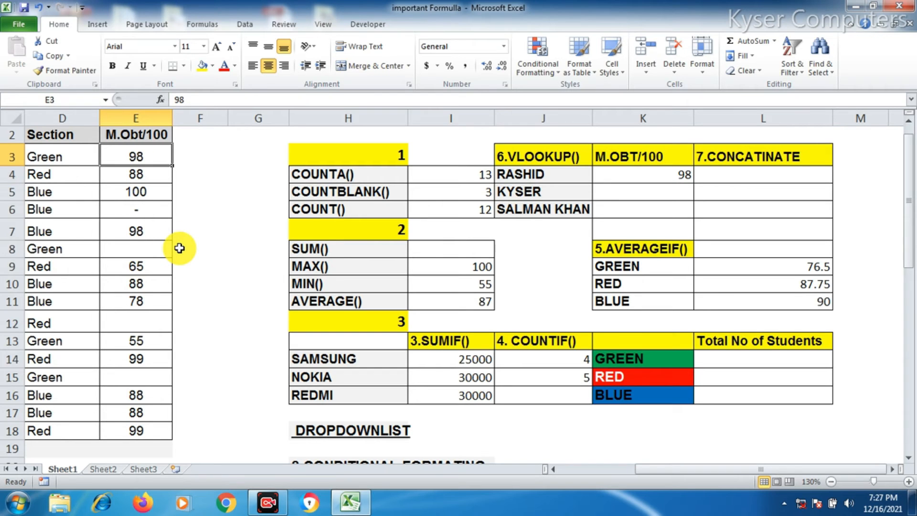
click(651, 175)
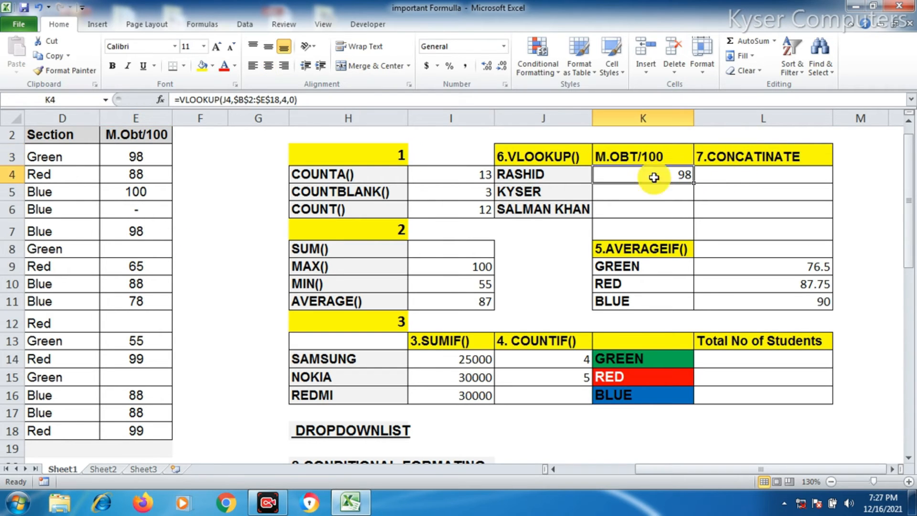
drag(693, 184, 695, 211)
click(683, 191)
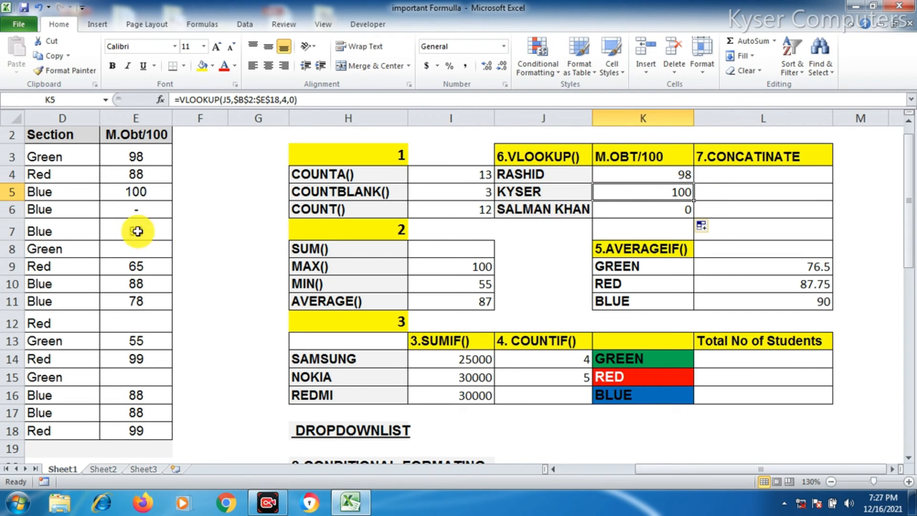
Compare the VLOOKUP results with the matching students' rows in the data table
click(122, 191)
drag(678, 473, 602, 481)
drag(127, 196, 370, 200)
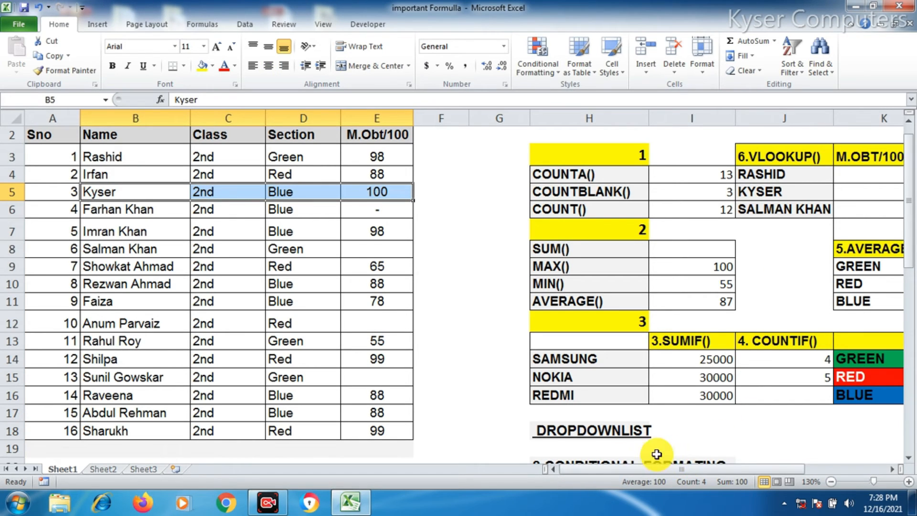
drag(623, 472, 698, 471)
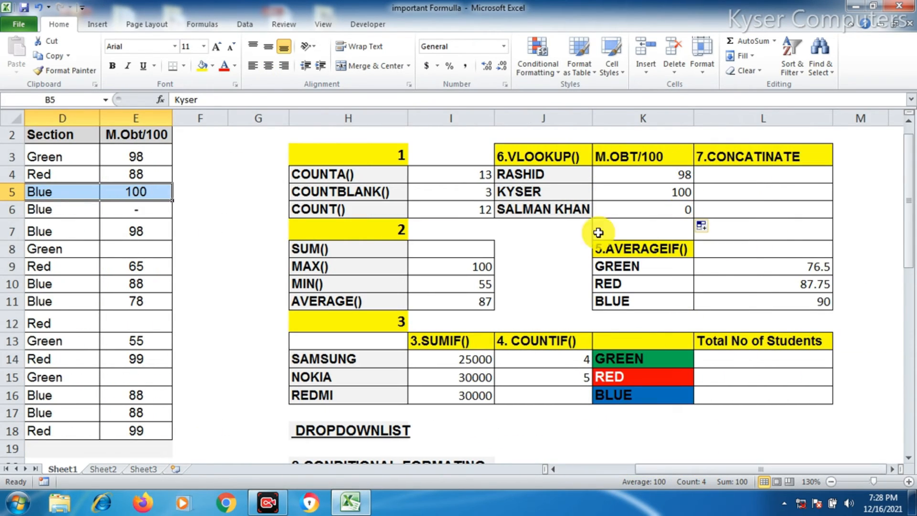
click(662, 210)
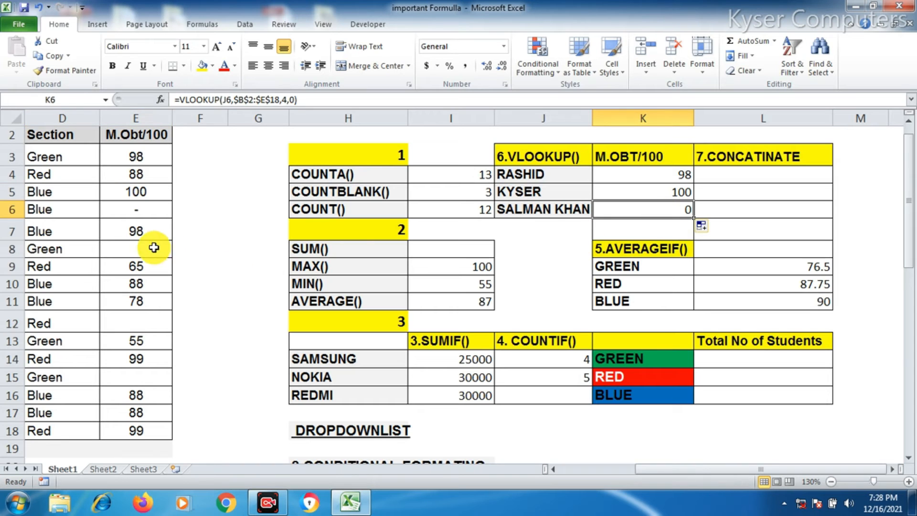
drag(653, 471, 582, 476)
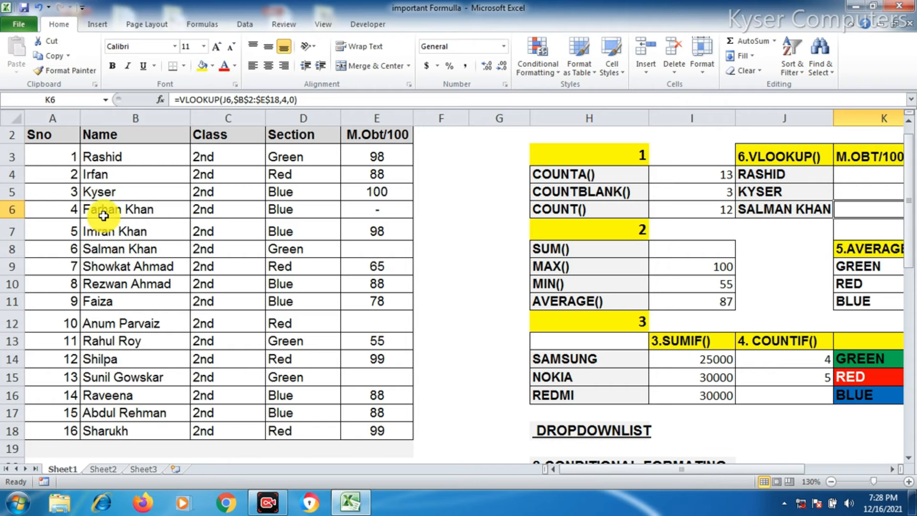
click(94, 175)
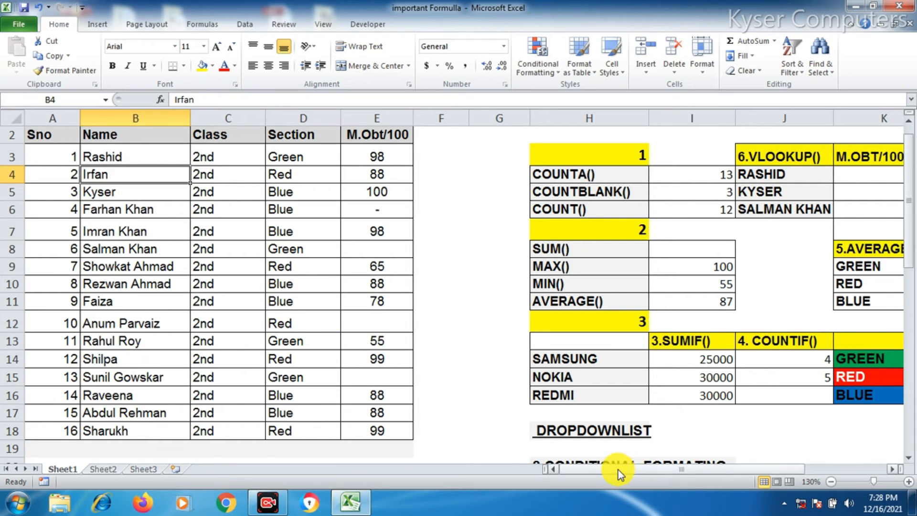
drag(592, 469, 721, 468)
Change the lookup name in J4 to IRFAN and check the updated VLOOKUP result
click(530, 176)
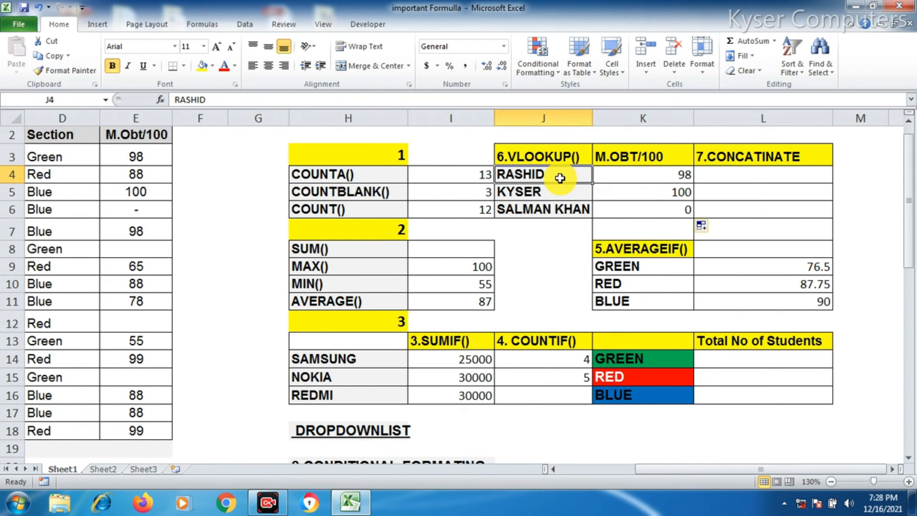
text(IRFAN)
key(Return)
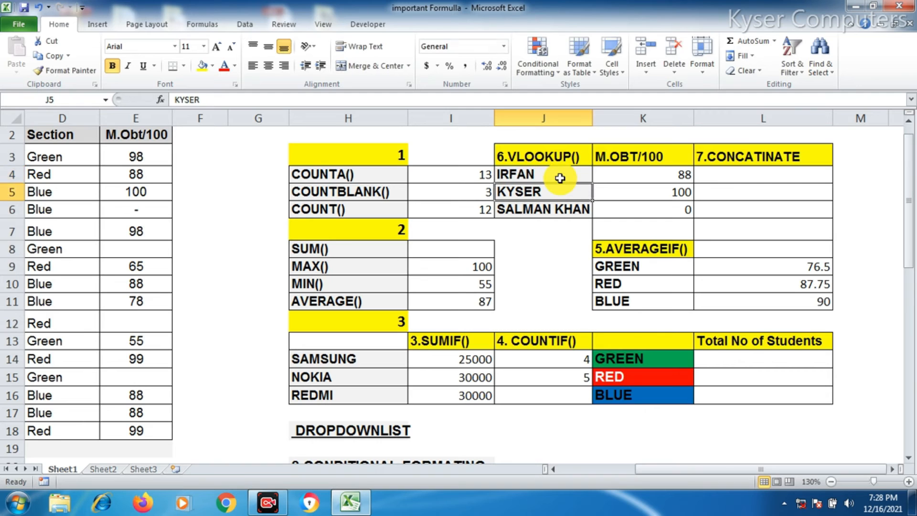
click(649, 175)
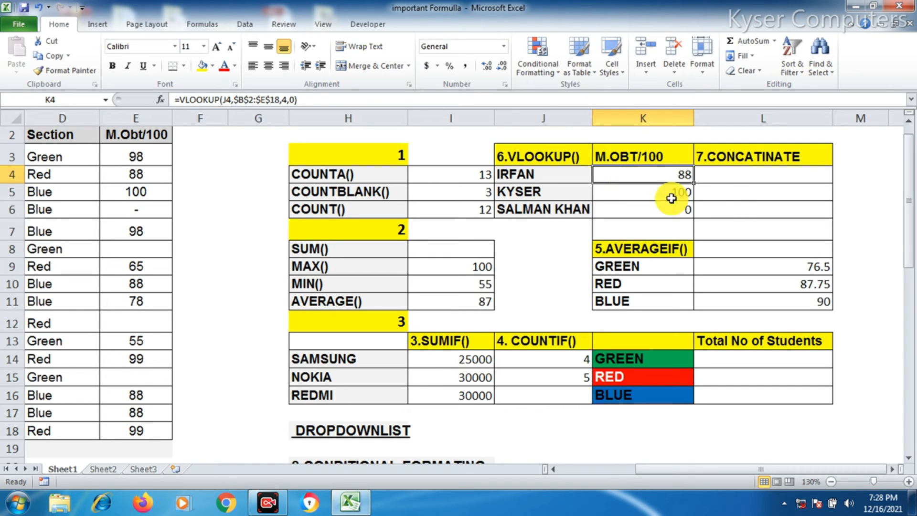
scroll(731, 203, down, 1)
scroll(731, 193, up, 1)
click(729, 172)
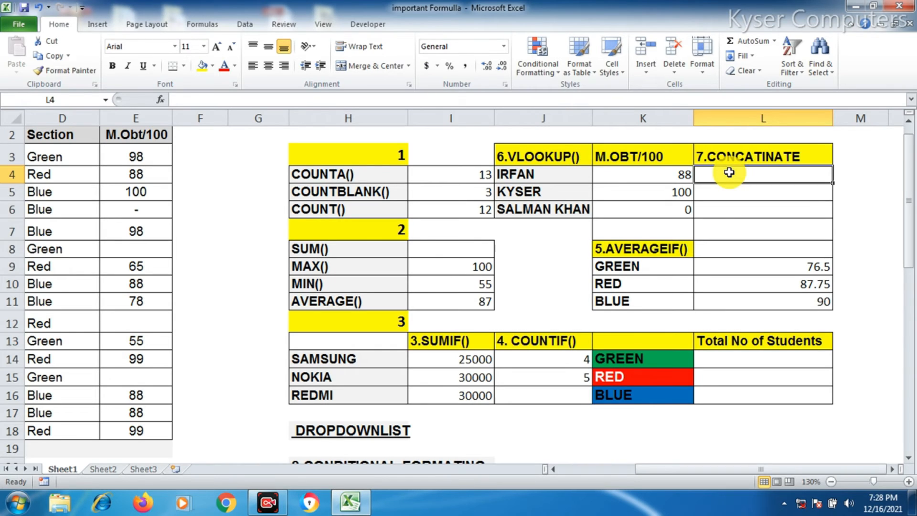
Enter a formula in L4 joining the name in J4 with the marks in K4 using the & operator
text(=)
click(525, 179)
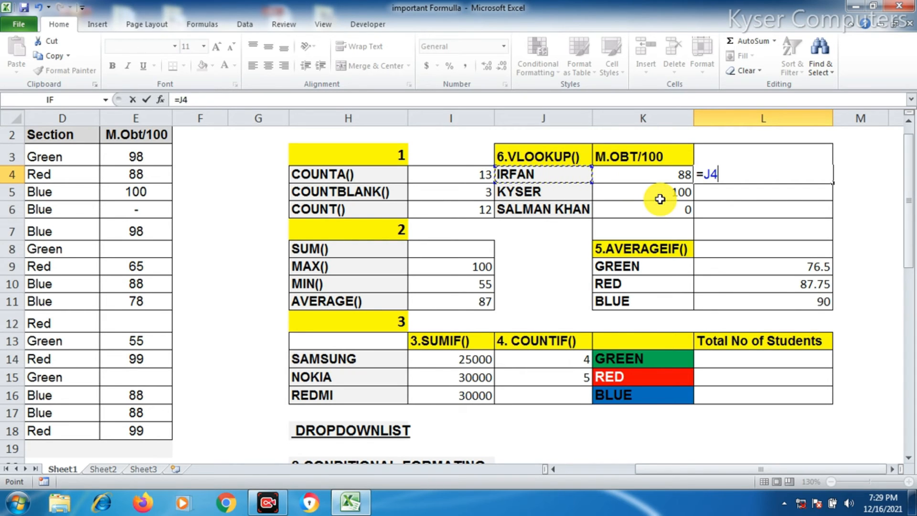
text(&)
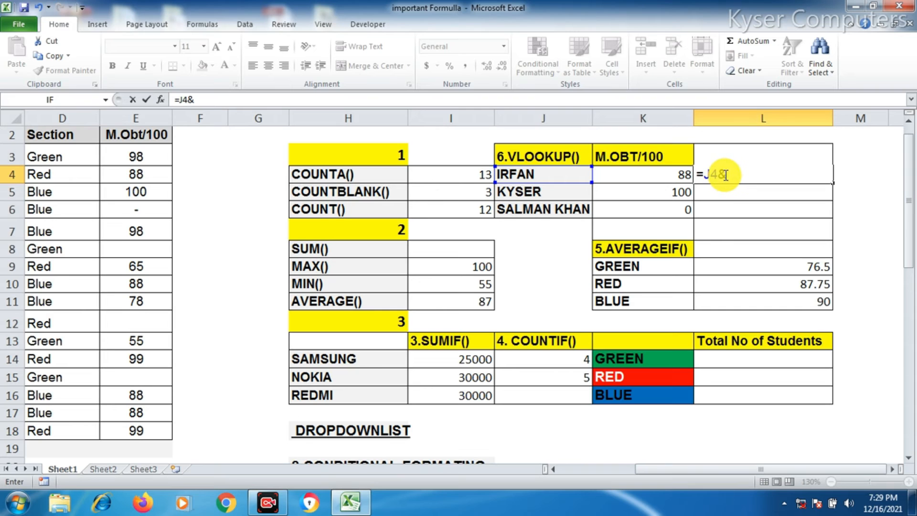
click(672, 177)
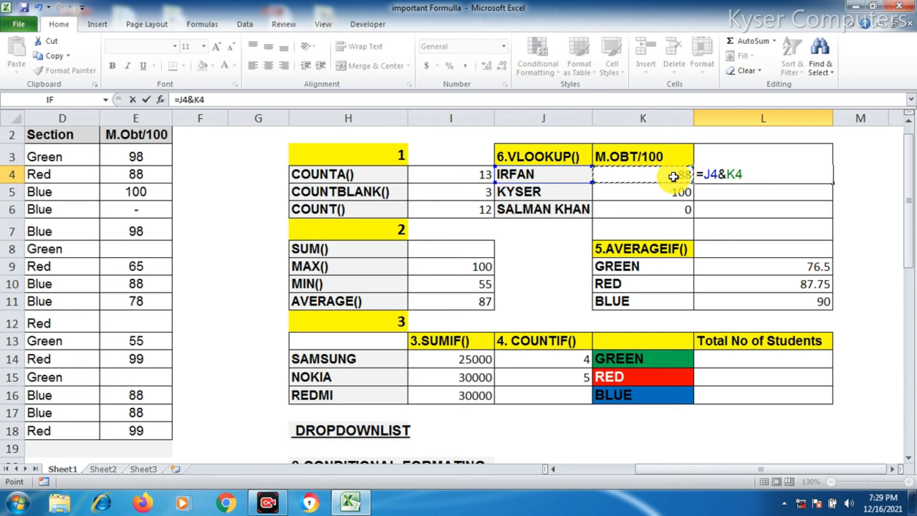
key(Return)
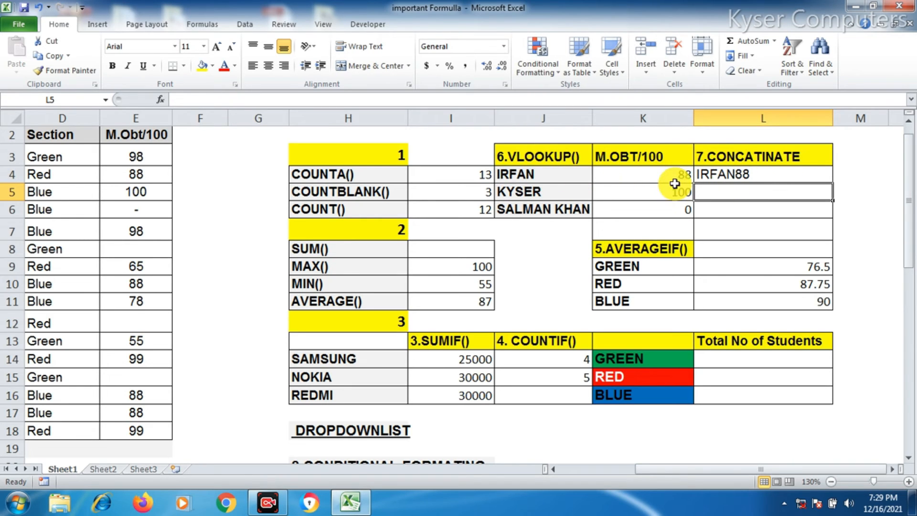
Rewrite the L4 formula as =J4&" "&K4 to put a space between the name and the marks
click(752, 177)
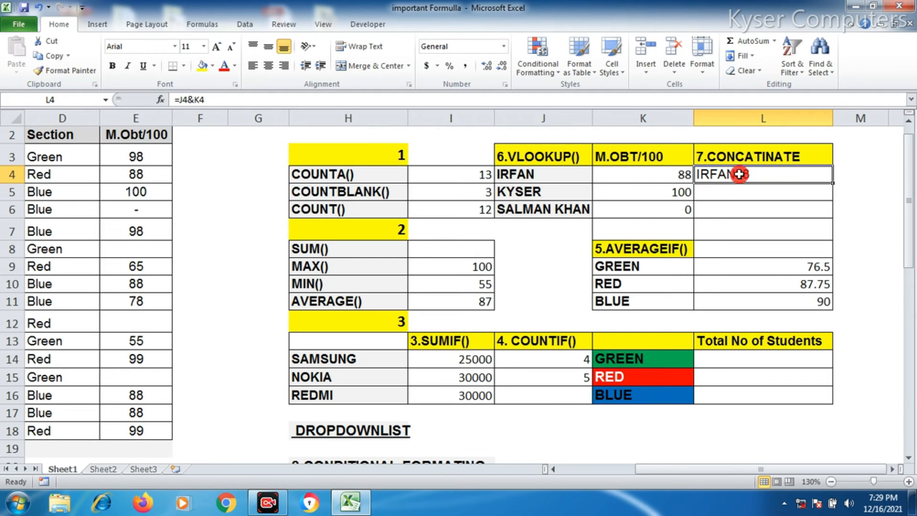
double_click(741, 174)
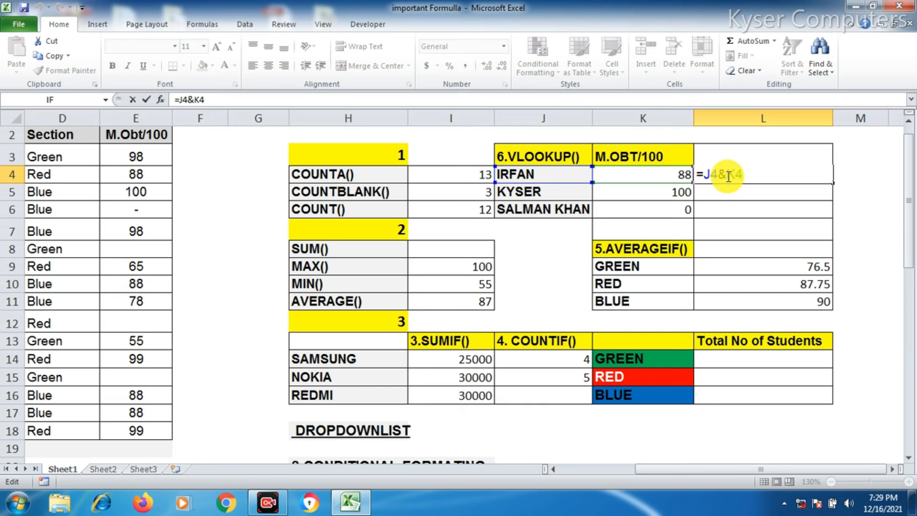
text(")
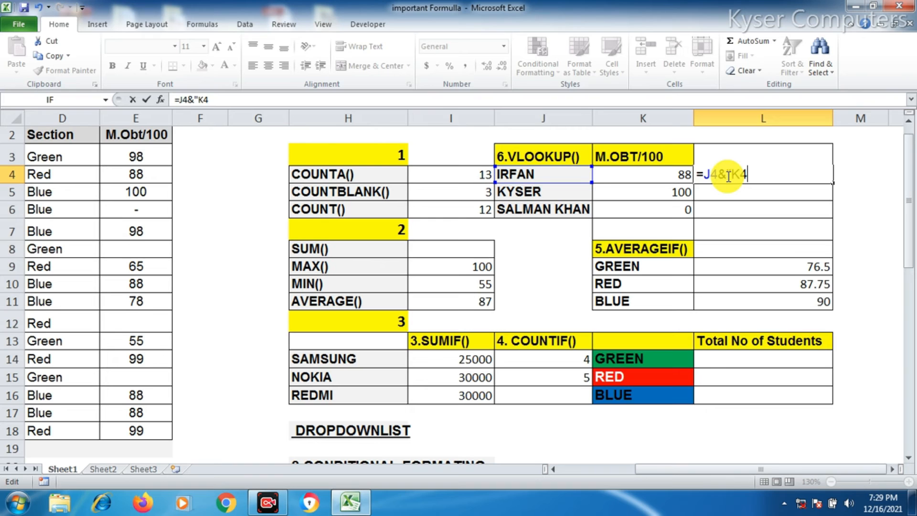
key(BackSpace)
key(BackSpace)
key(BackSpace)
key(BackSpace)
key(BackSpace)
key(BackSpace)
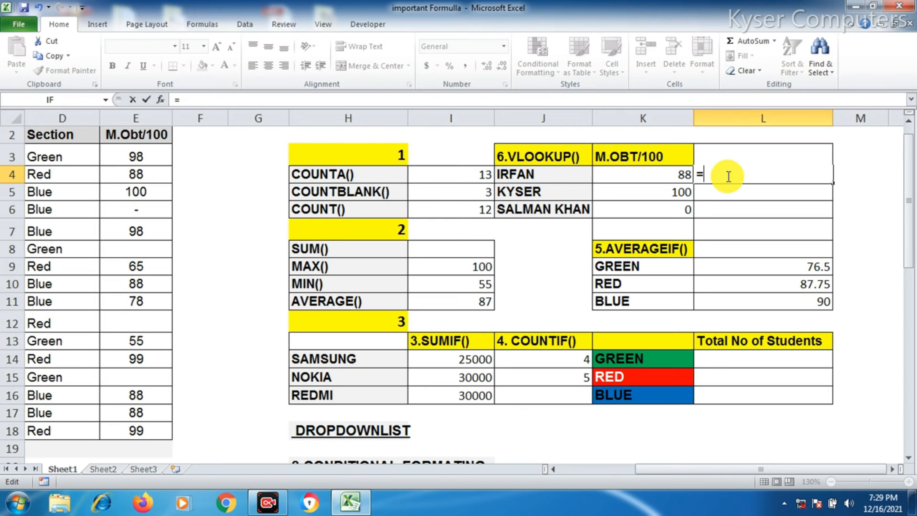
click(537, 176)
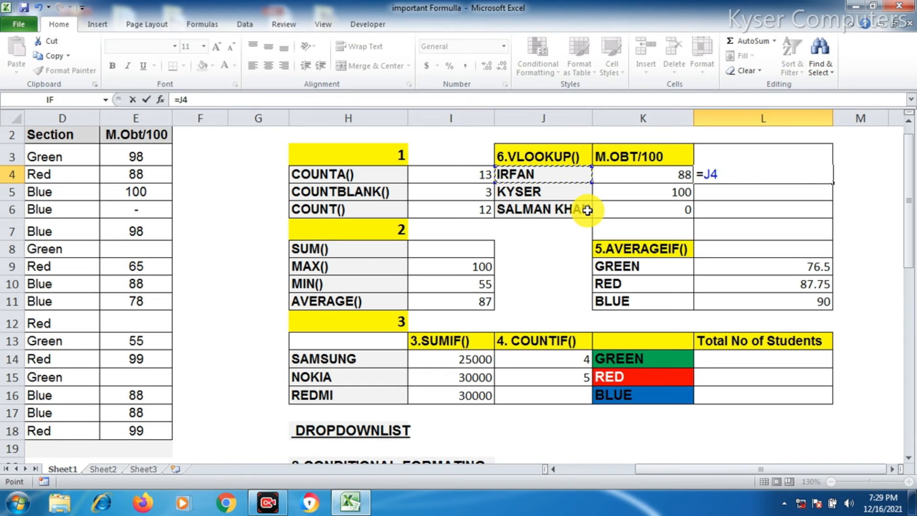
text(&)
text(" "&)
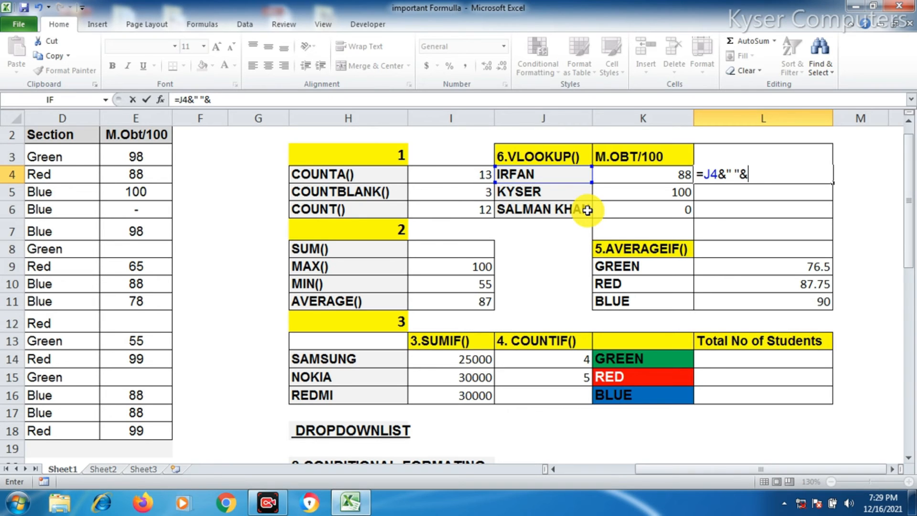
click(647, 174)
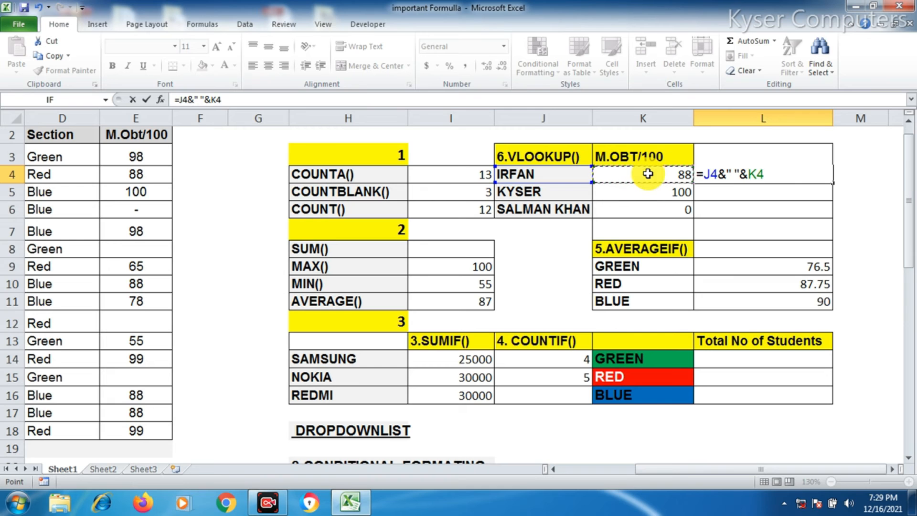
key(Return)
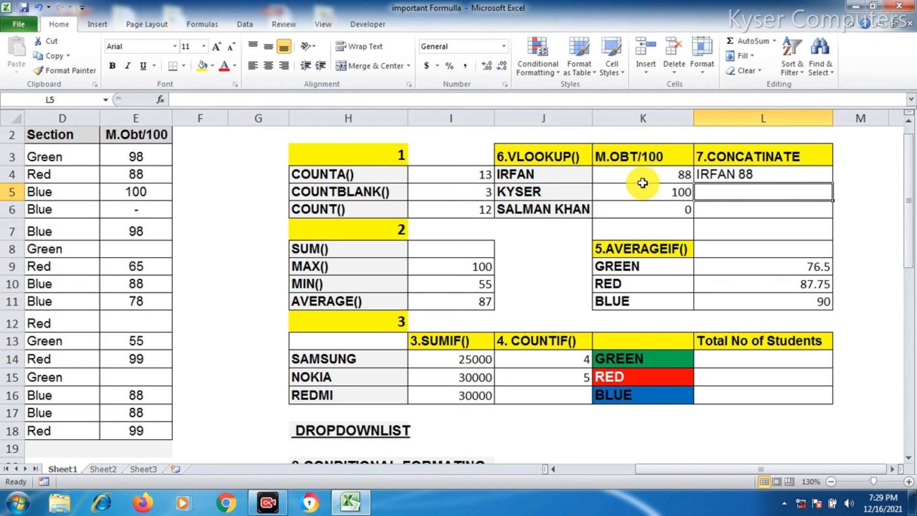
Replace the L4 formula with =CONCATENATE(J4," ",K4) to join the name, a space and the marks
click(738, 175)
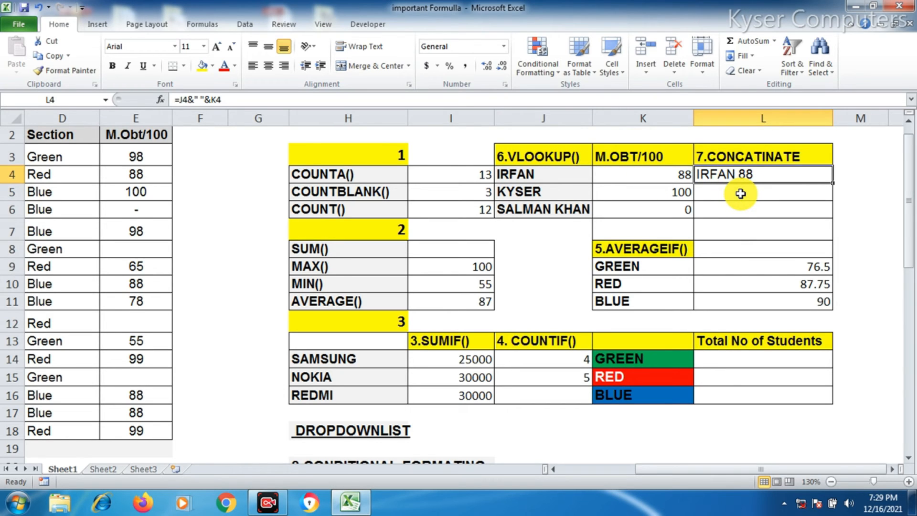
key(BackSpace)
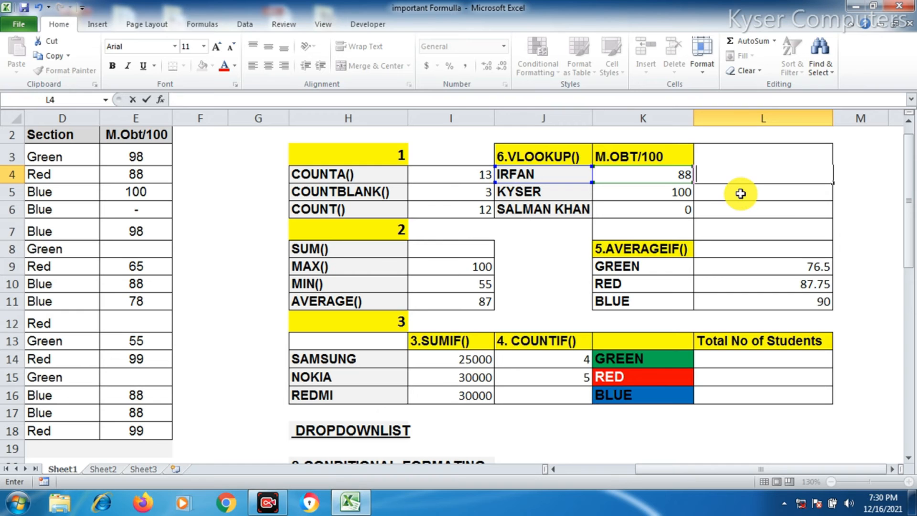
text(=CONC)
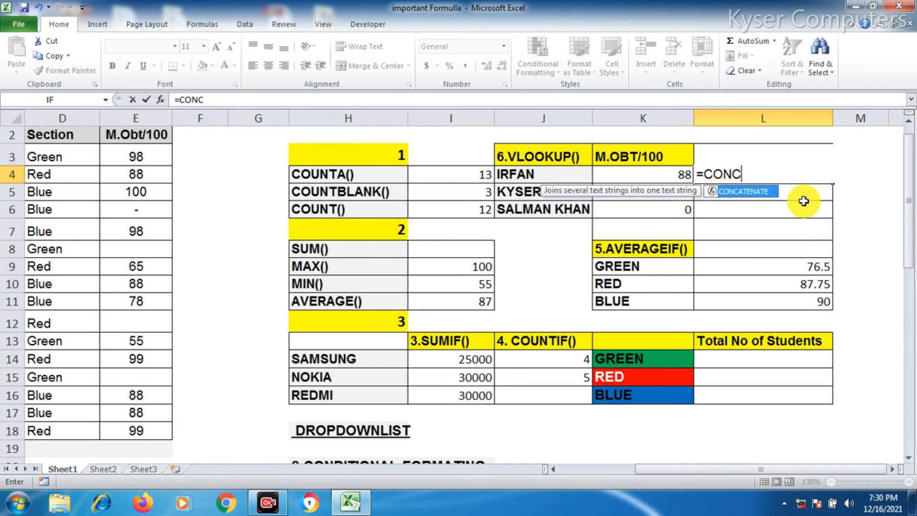
key(Tab)
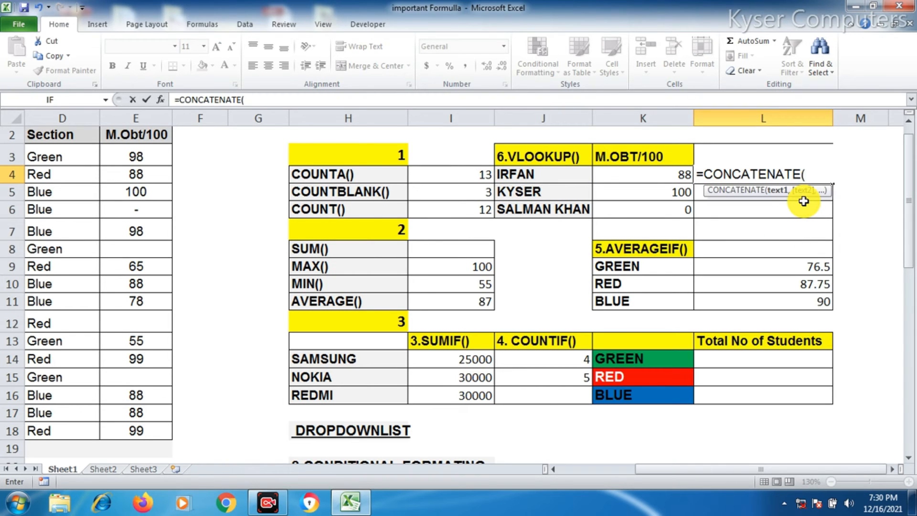
click(514, 177)
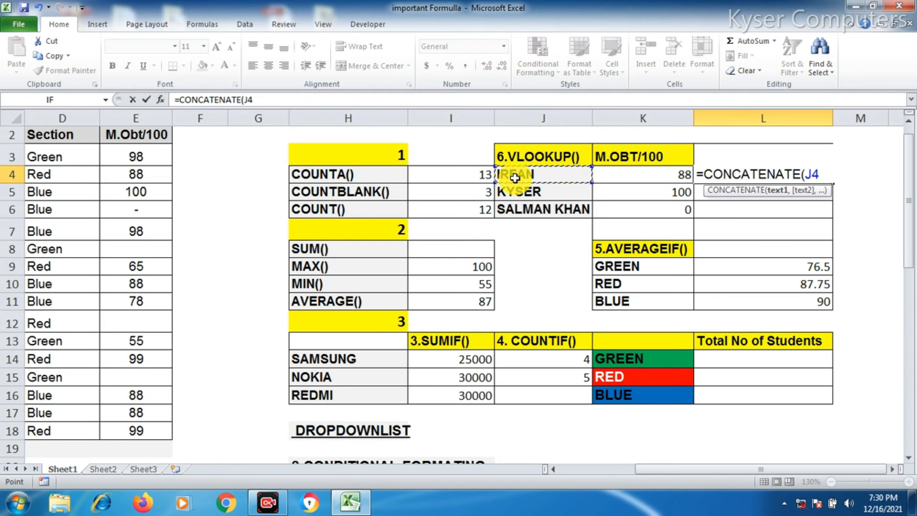
text(,")
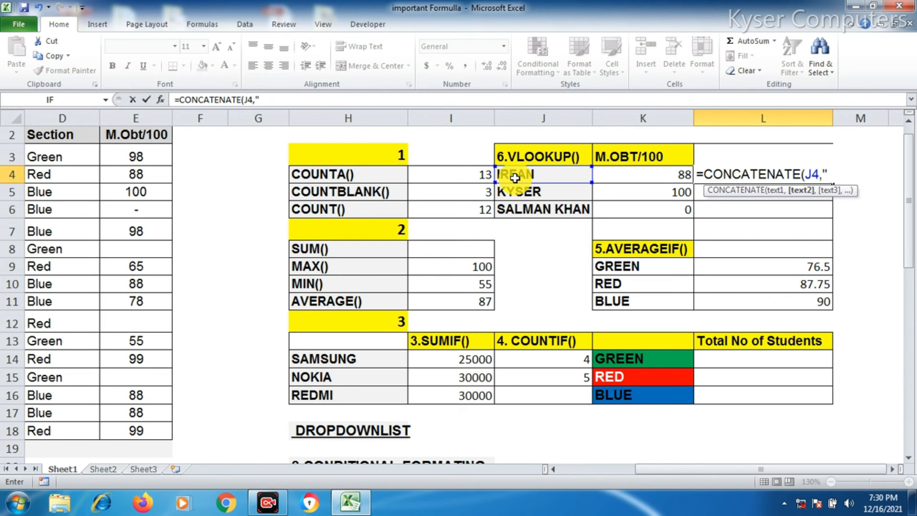
text( "M,)
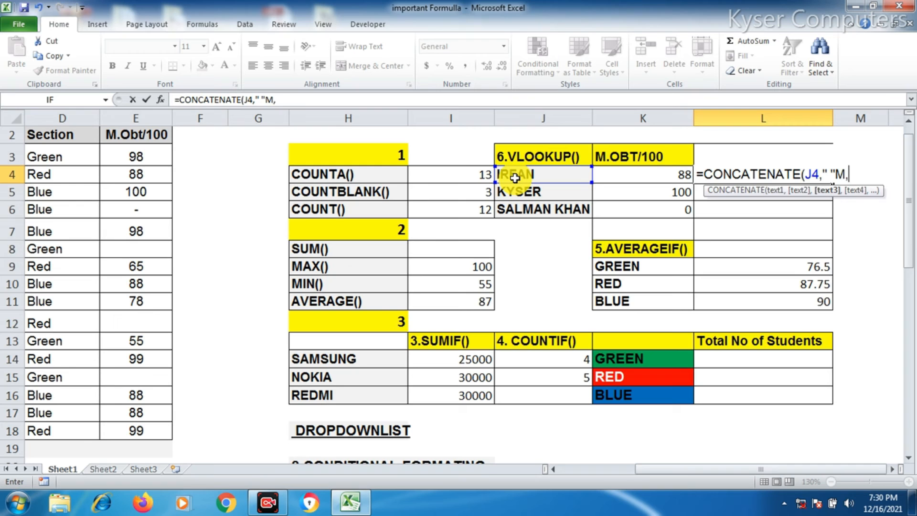
key(BackSpace)
key(BackSpace)
text(,)
scroll(516, 175, up, 1)
click(642, 207)
text())
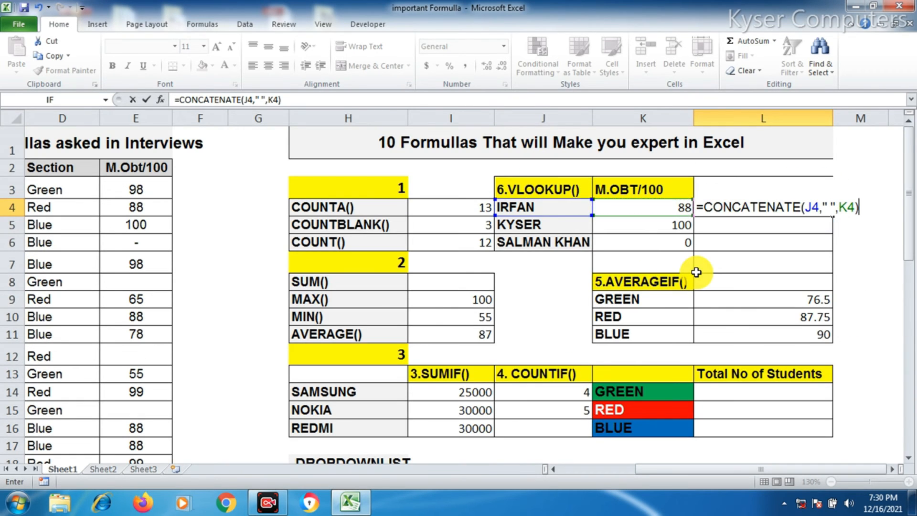
key(Return)
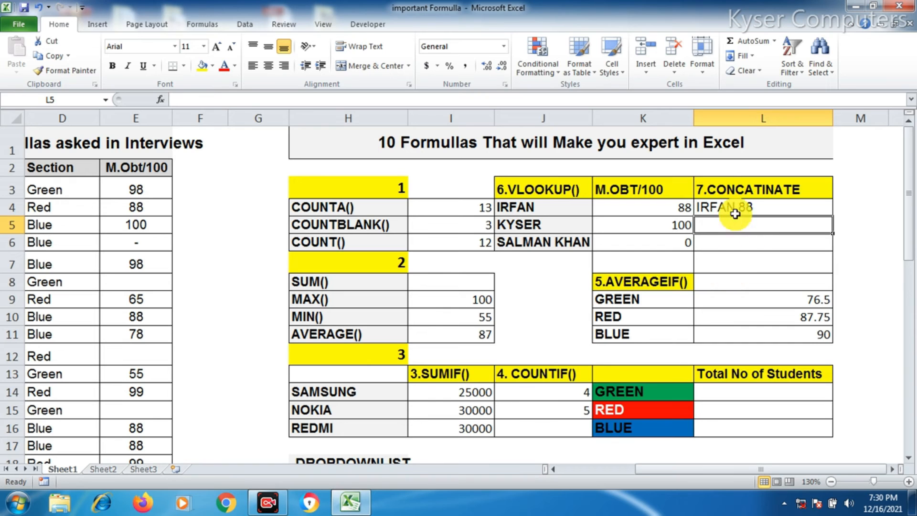
Copy the CONCATENATE formula from L4 down to L5 and L6
click(772, 208)
drag(833, 216, 833, 251)
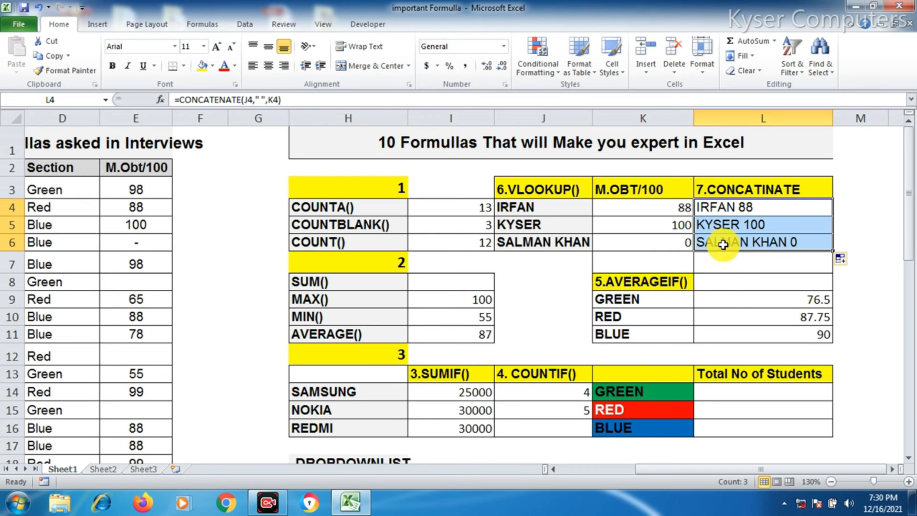
click(678, 240)
click(809, 242)
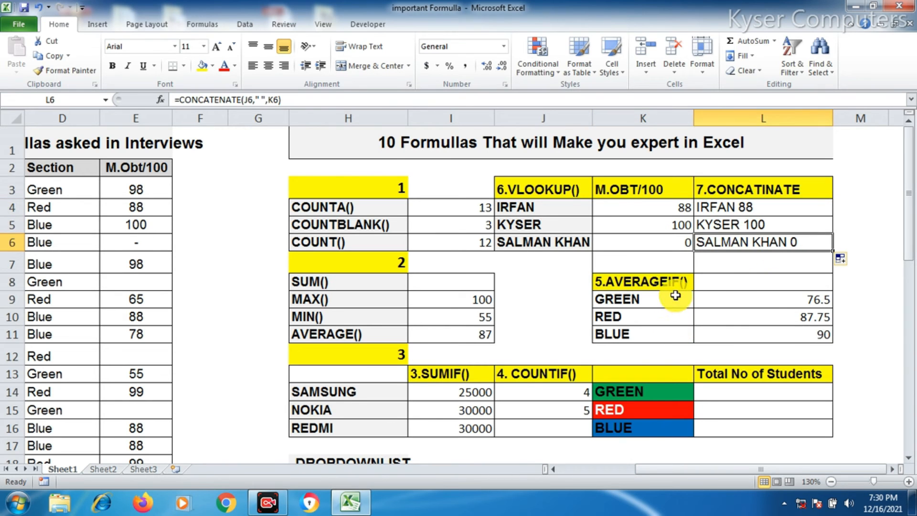
Open Data Validation for cell J18 beside the DROPDOWNLIST label and set it to allow a List
scroll(678, 279, down, 2)
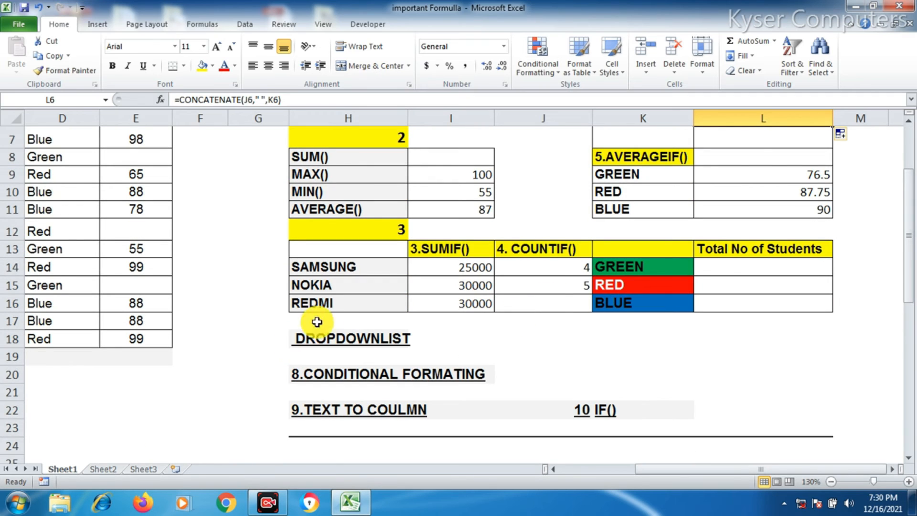
click(355, 337)
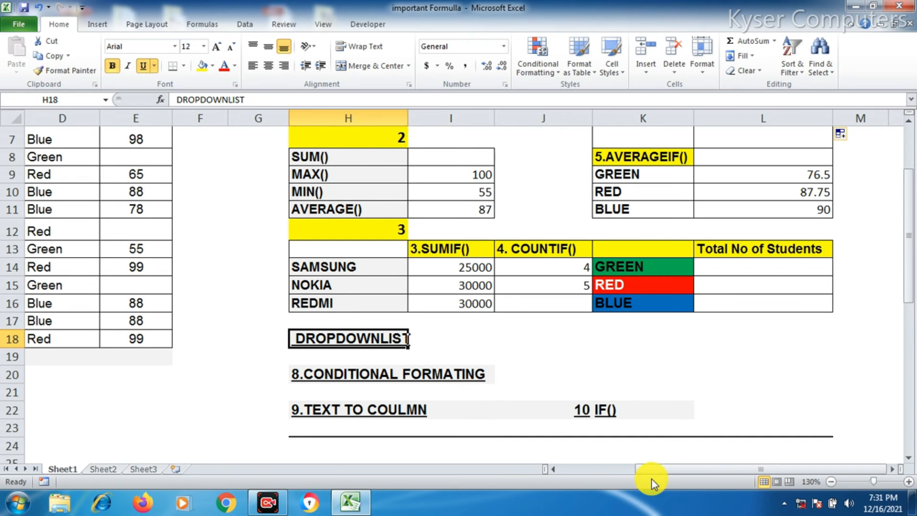
click(459, 340)
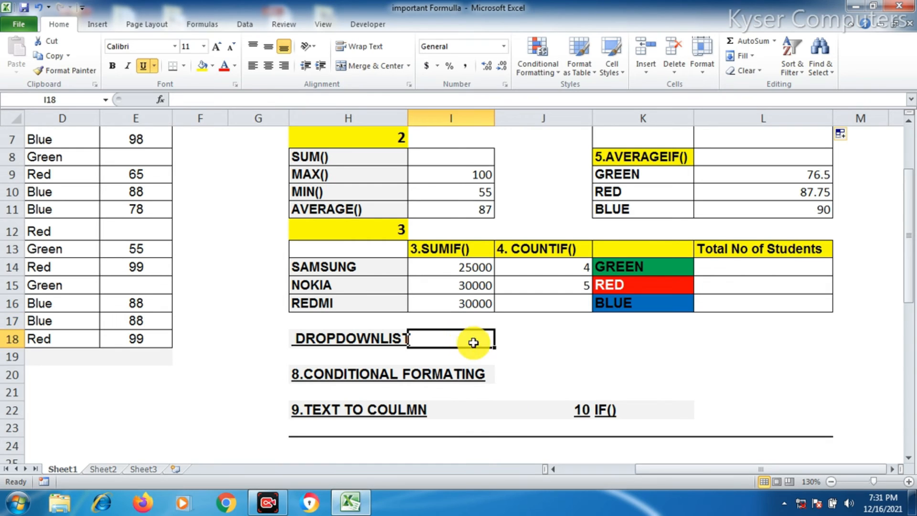
click(553, 343)
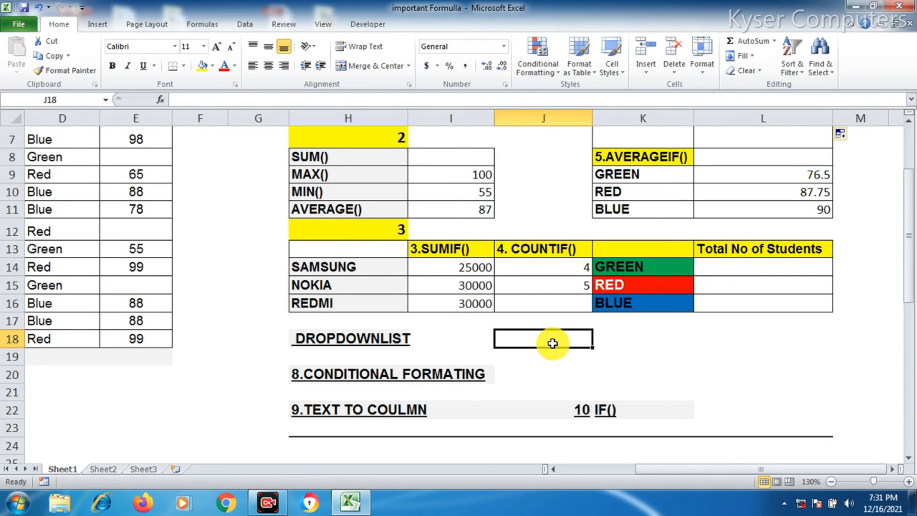
drag(673, 472, 611, 475)
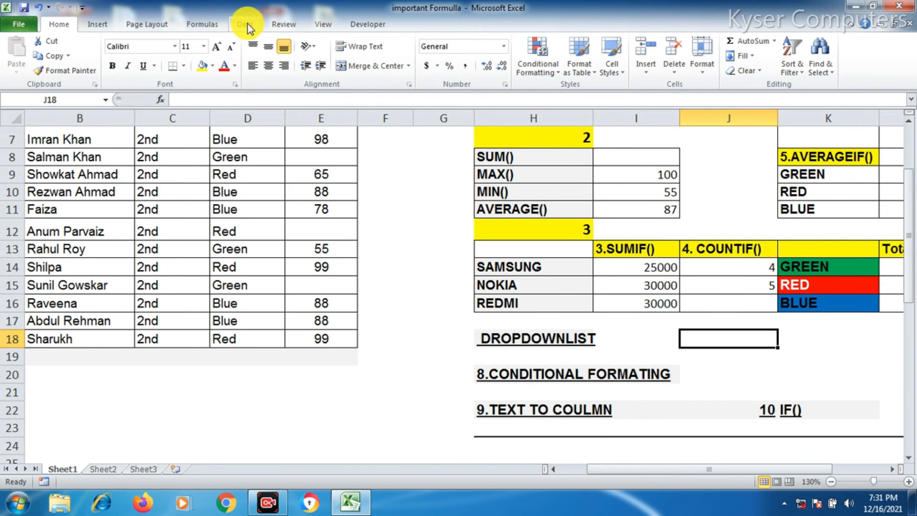
click(247, 23)
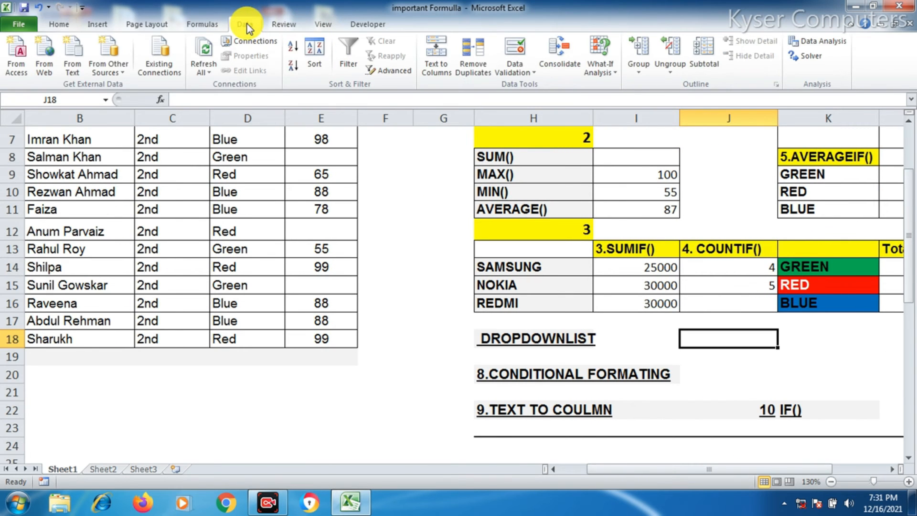
click(514, 72)
click(523, 85)
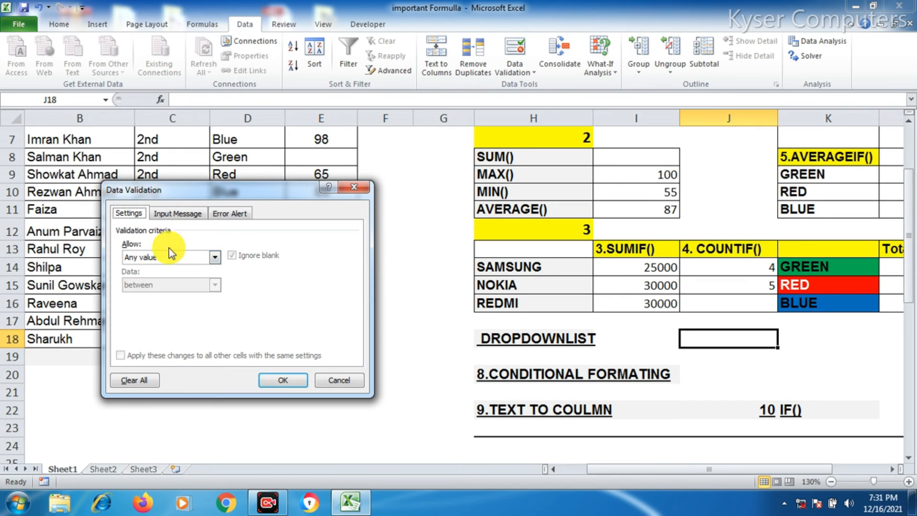
click(183, 219)
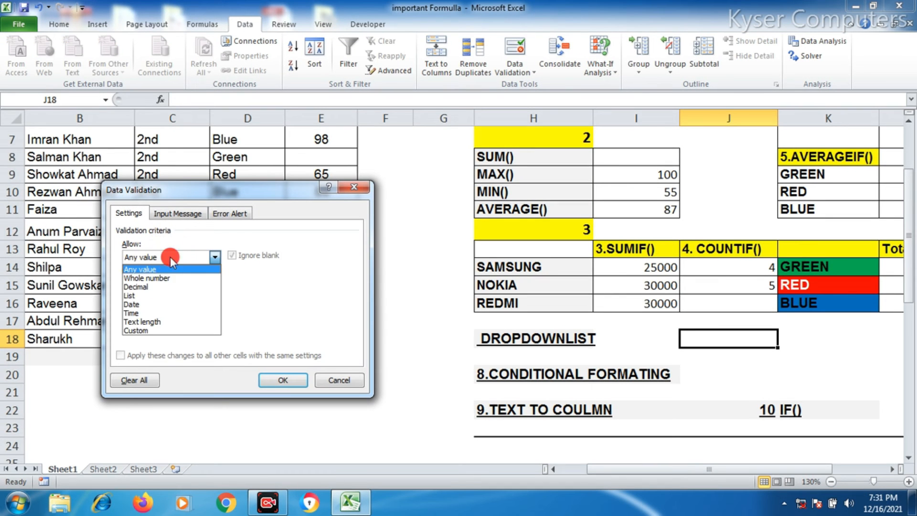
click(168, 296)
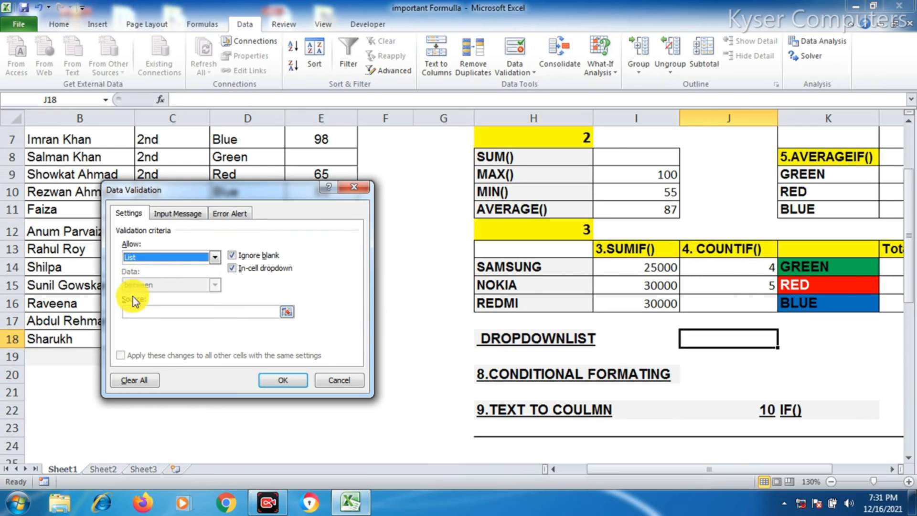
Set the list source to the student names in B3:B18 and confirm the validation for J18
click(114, 344)
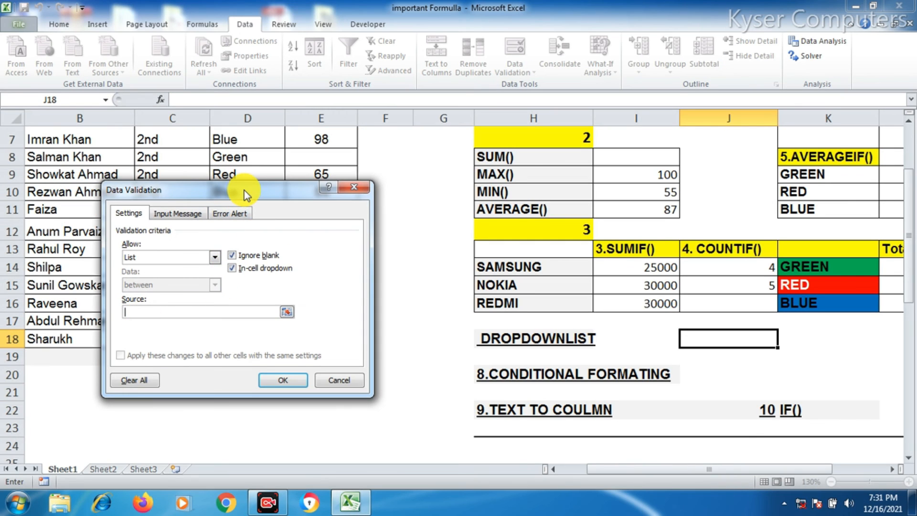
drag(244, 189, 605, 209)
drag(676, 471, 572, 480)
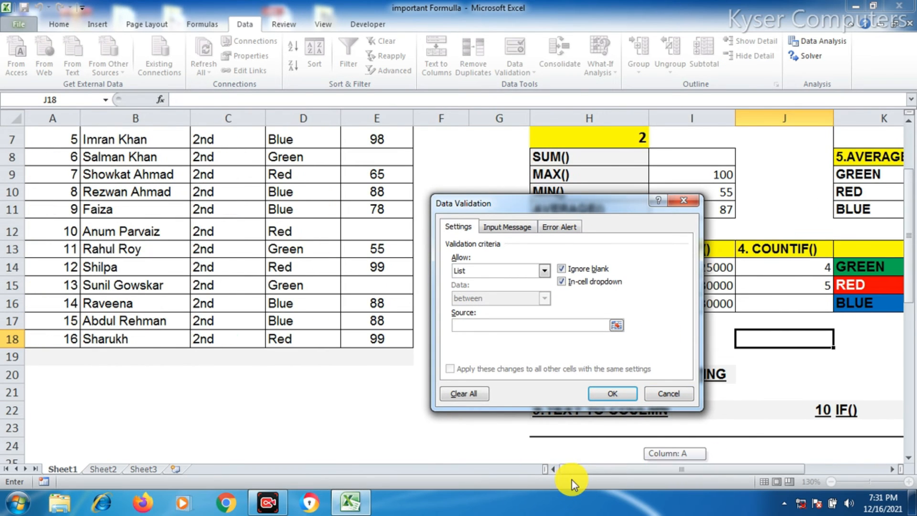
scroll(136, 153, up, 2)
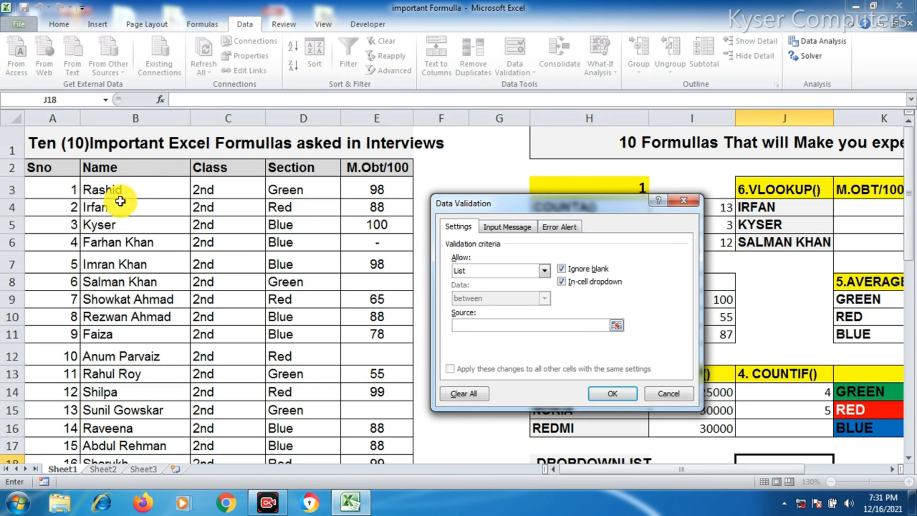
drag(122, 183, 148, 432)
click(613, 396)
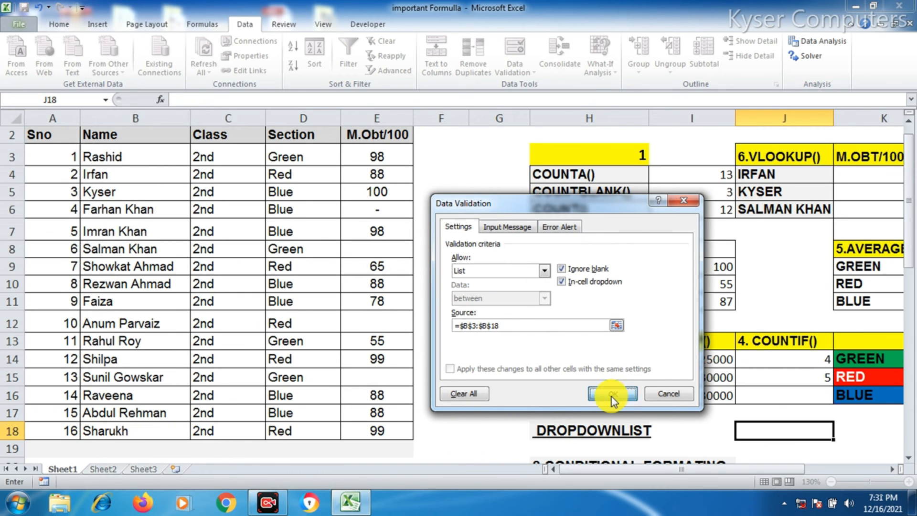
click(839, 432)
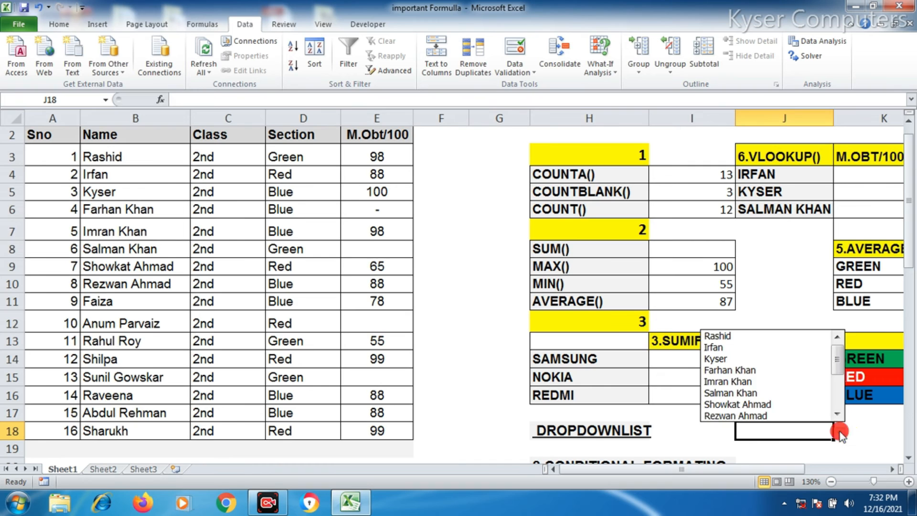
click(754, 372)
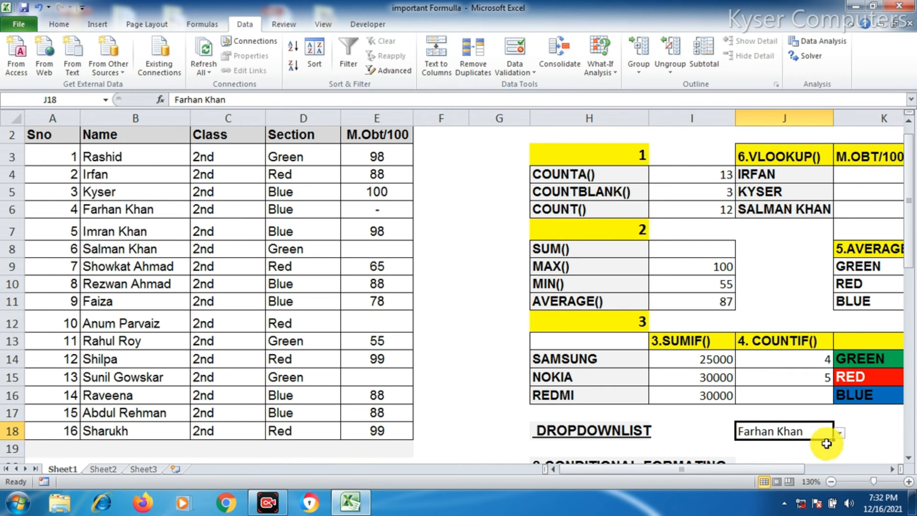
click(840, 432)
click(767, 404)
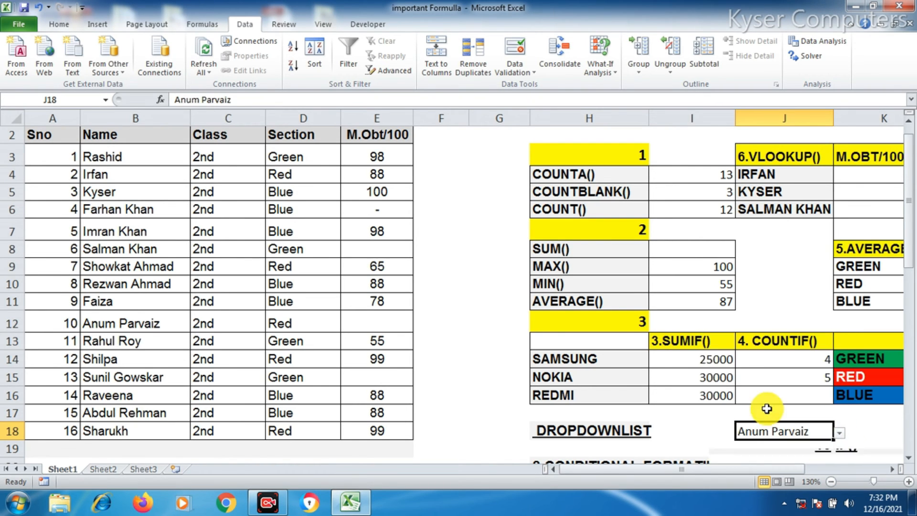
Examine the sheet around the 8.CONDITIONAL FORMATING heading below the dropdown list
scroll(765, 407, down, 3)
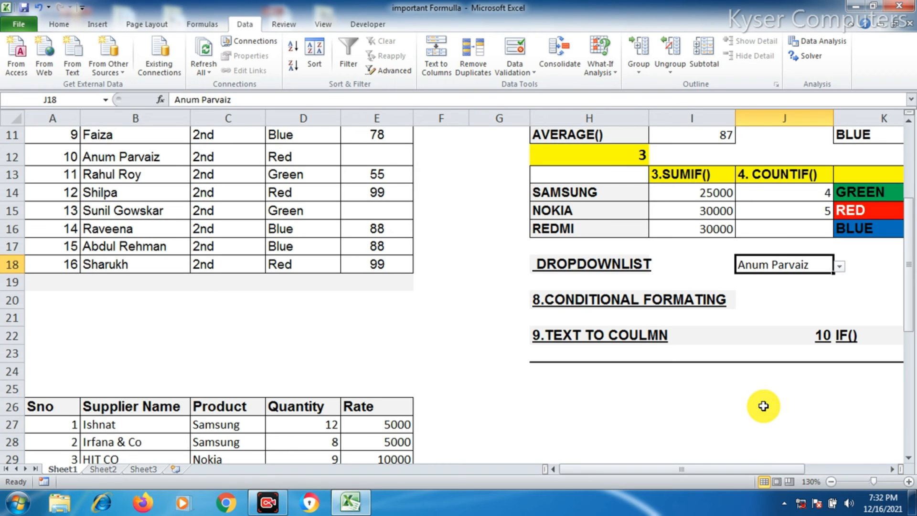
click(683, 300)
scroll(642, 254, down, 2)
scroll(591, 290, up, 1)
click(584, 246)
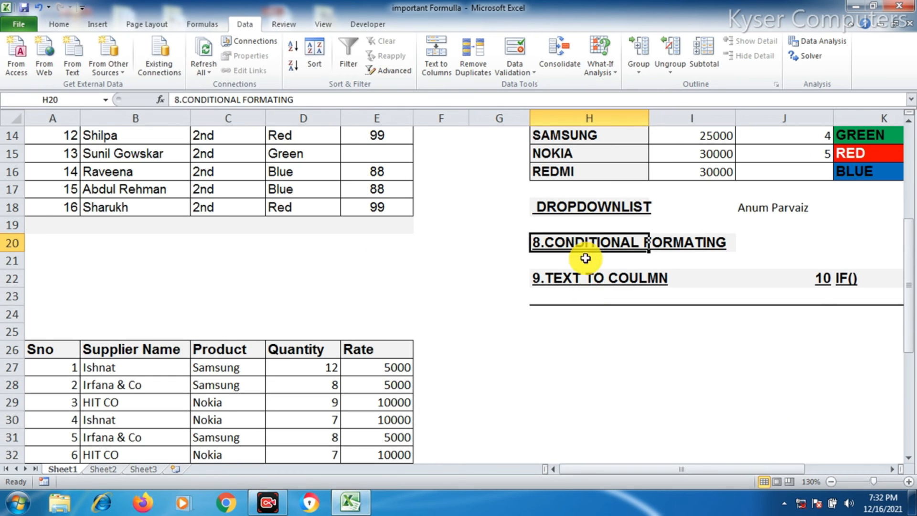
scroll(477, 324, up, 1)
scroll(461, 320, up, 2)
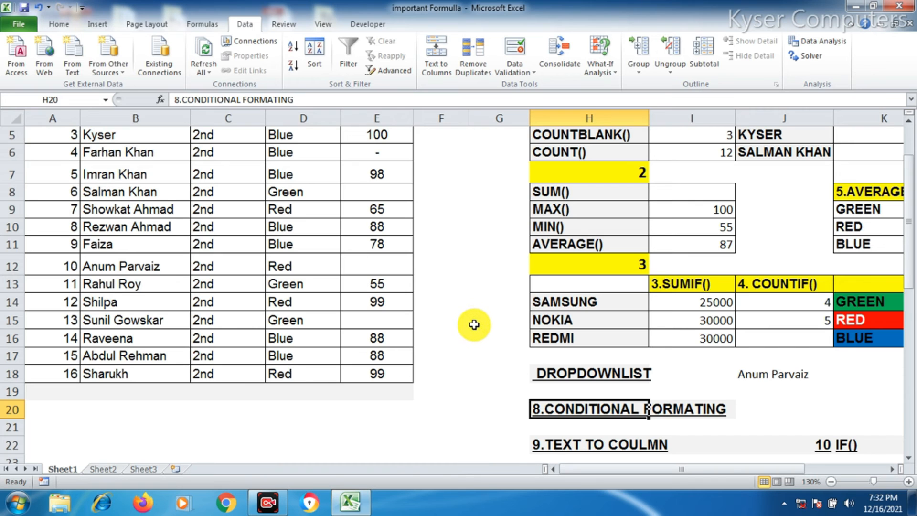
scroll(444, 320, up, 1)
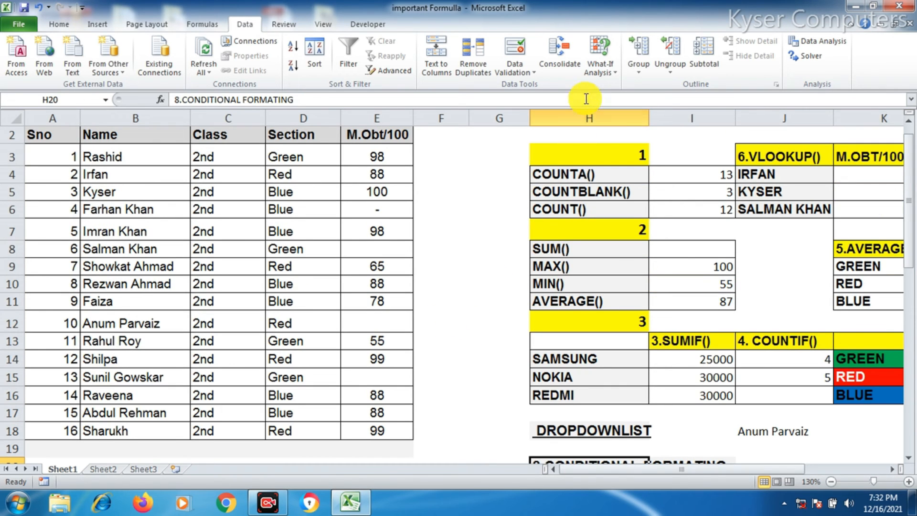
scroll(772, 404, down, 1)
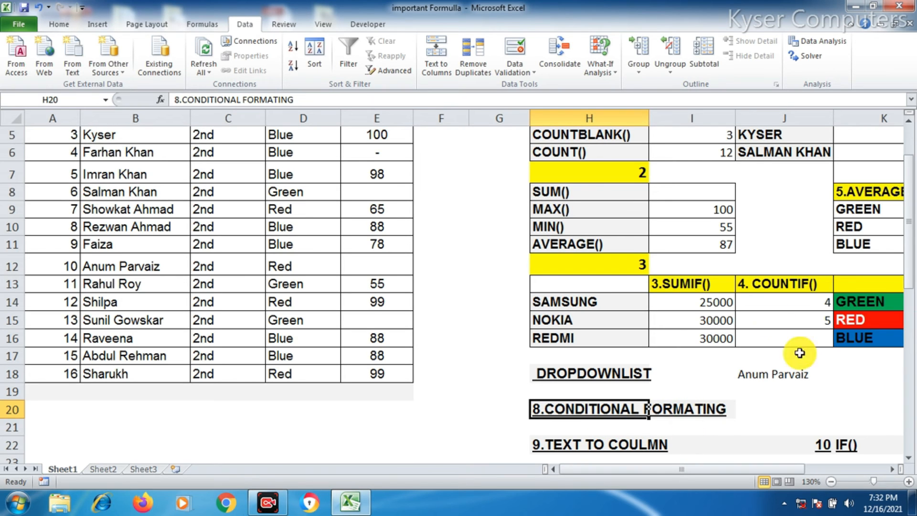
Highlight Section cells D3:D18 containing the text Green with Green Fill with Dark Green Text
click(69, 26)
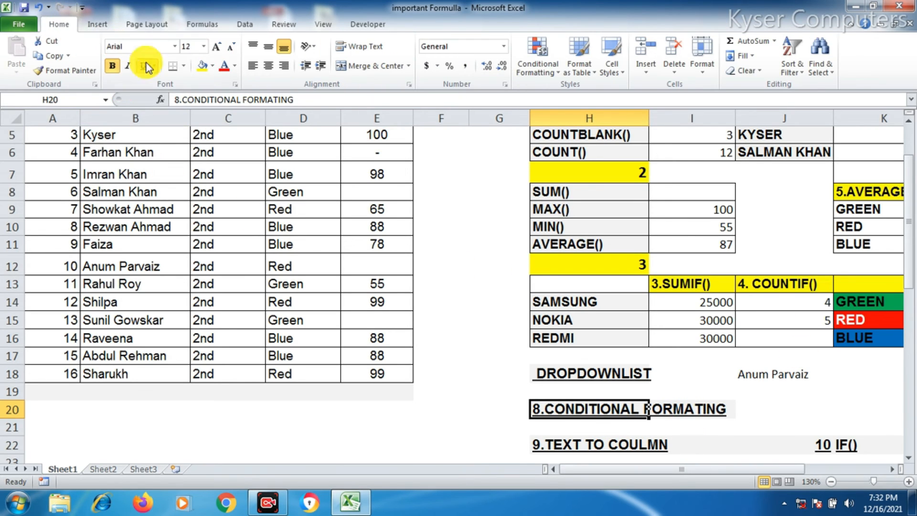
scroll(399, 201, up, 1)
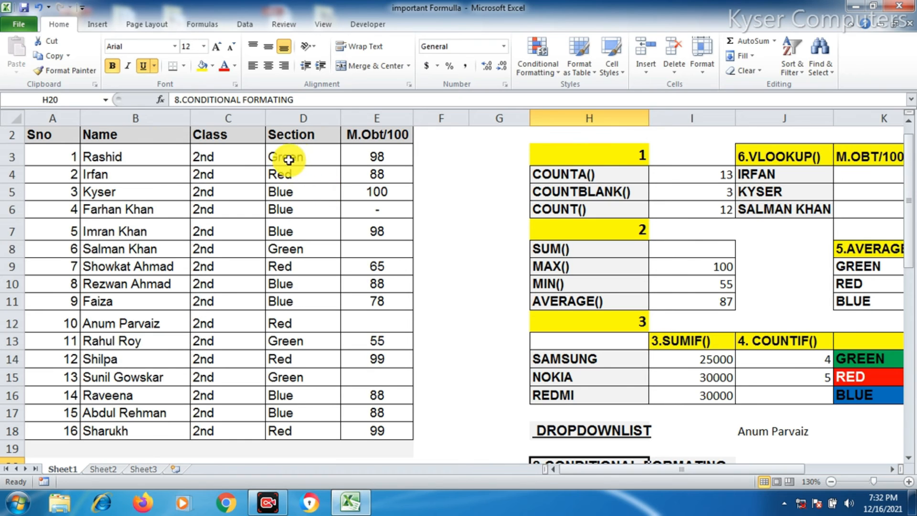
drag(302, 153, 299, 434)
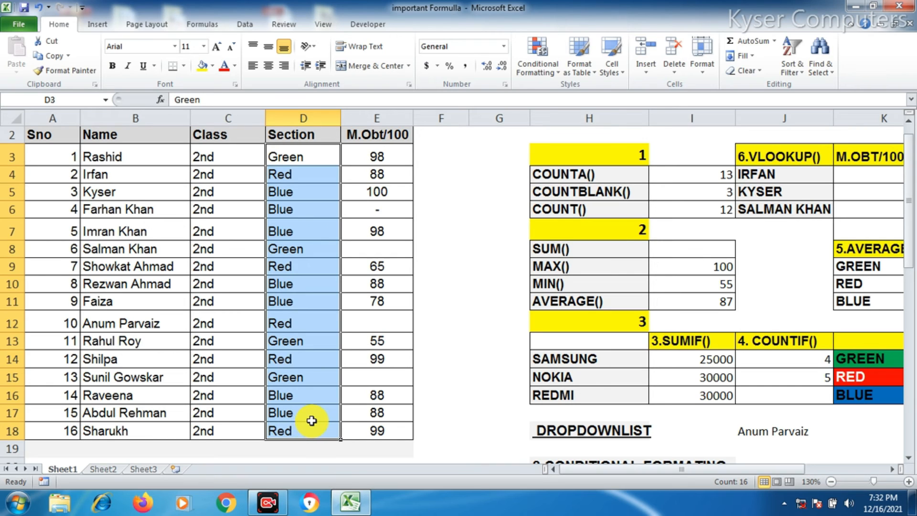
click(533, 78)
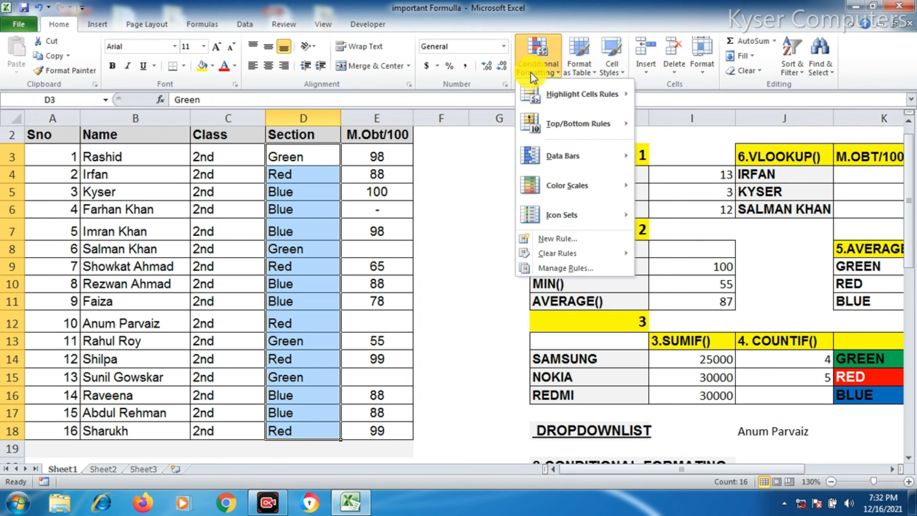
mouse_move(541, 93)
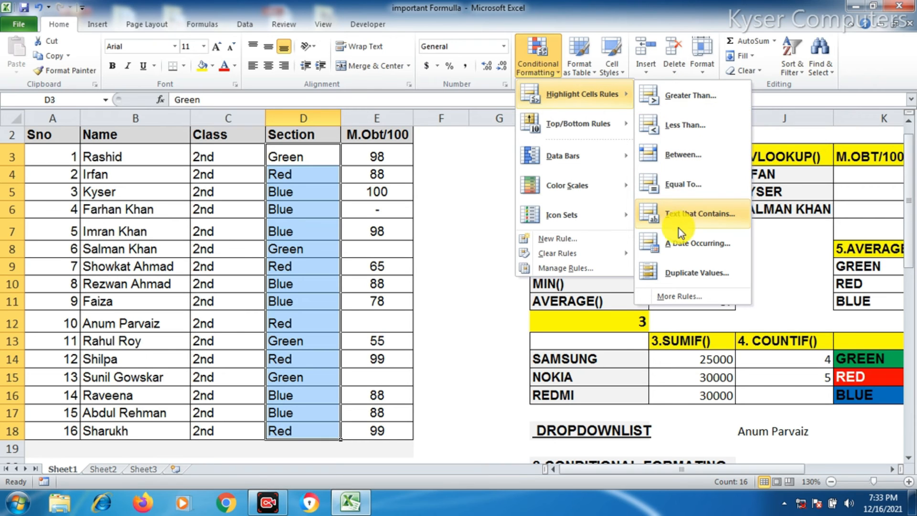
click(696, 213)
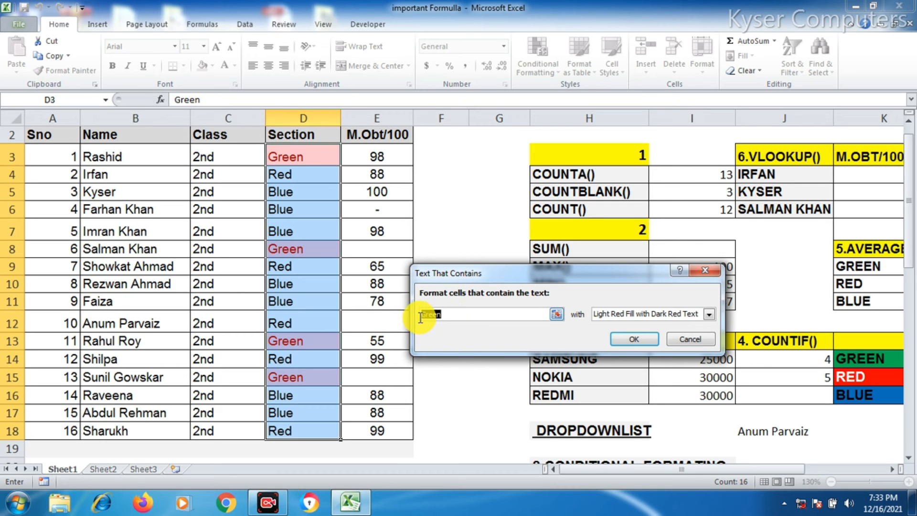
click(646, 314)
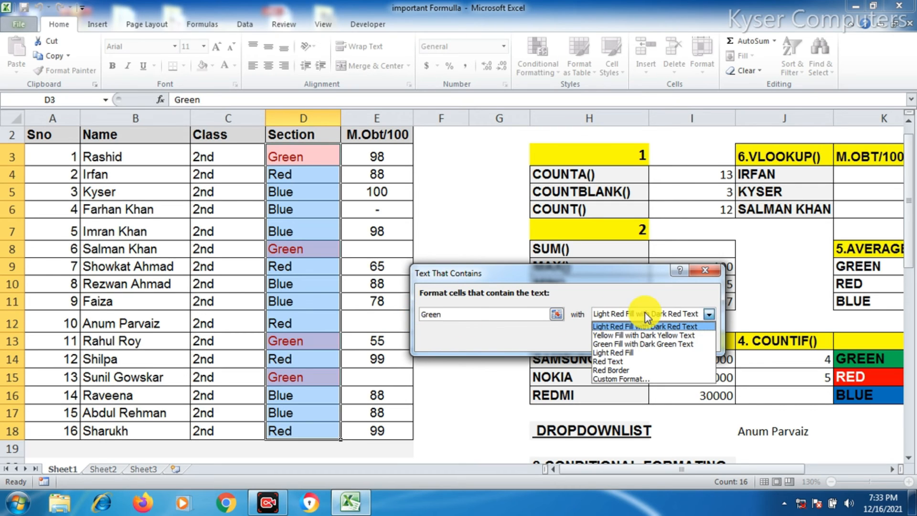
click(644, 346)
click(643, 342)
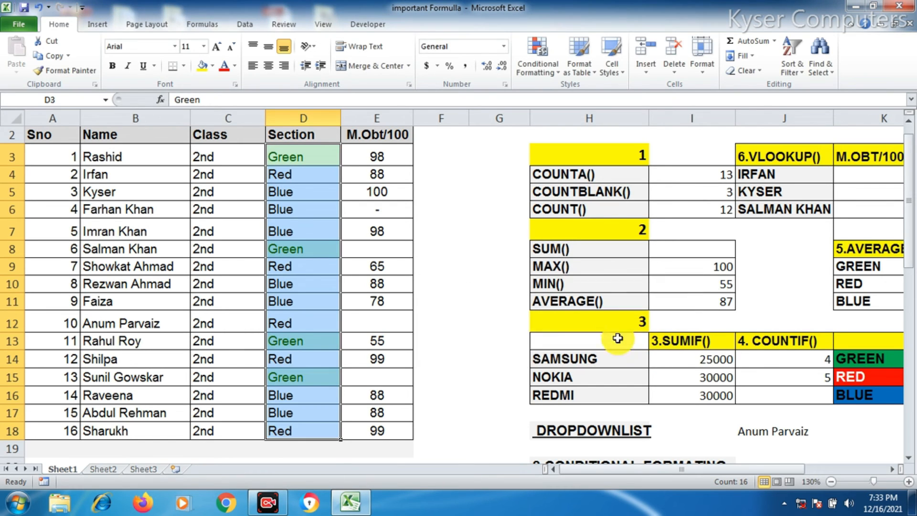
click(456, 301)
scroll(318, 182, down, 2)
scroll(316, 258, up, 3)
scroll(308, 279, down, 2)
scroll(310, 276, up, 2)
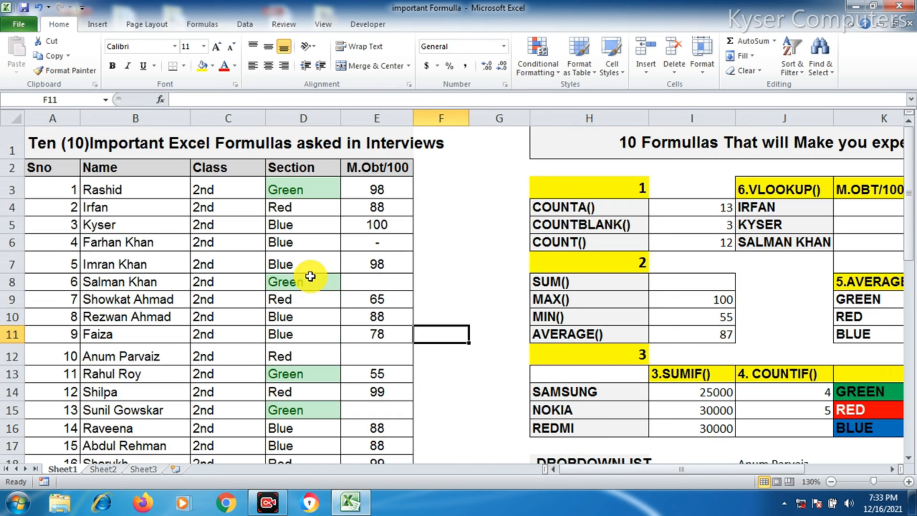
scroll(311, 276, down, 1)
scroll(311, 273, up, 1)
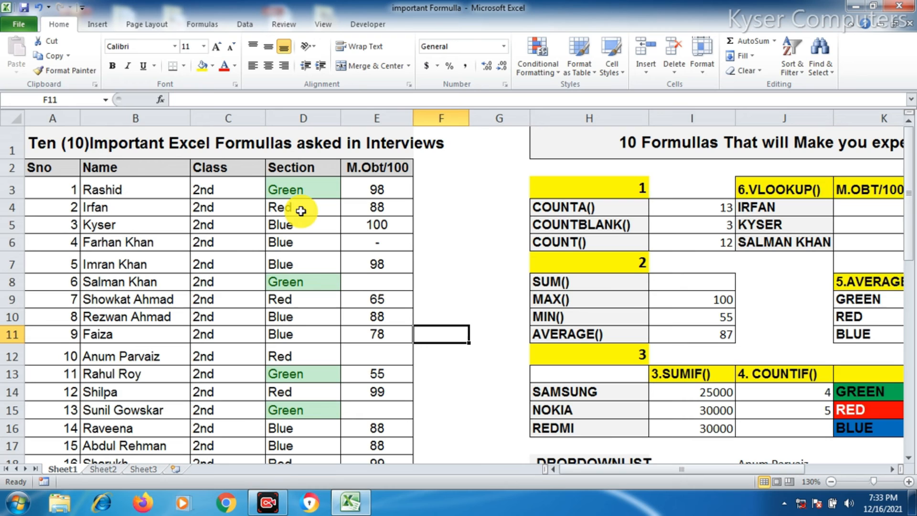
click(313, 241)
text(gREEN)
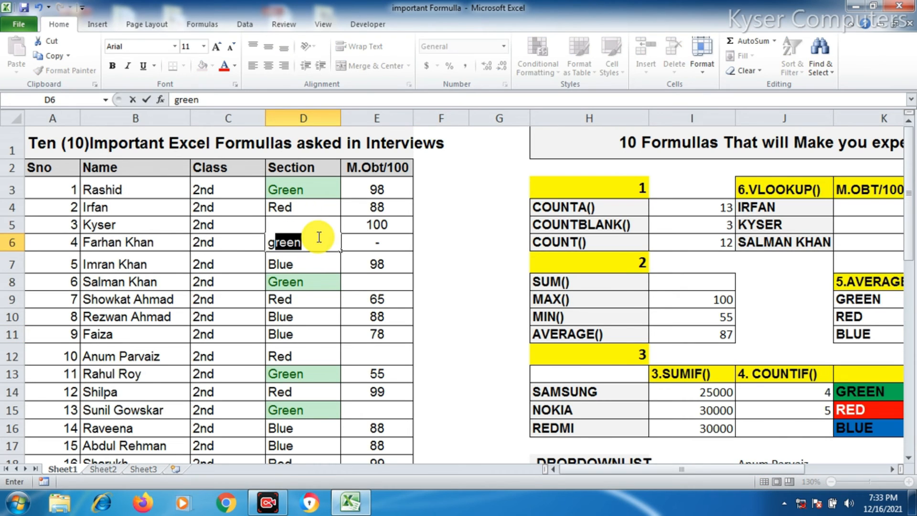
key(Return)
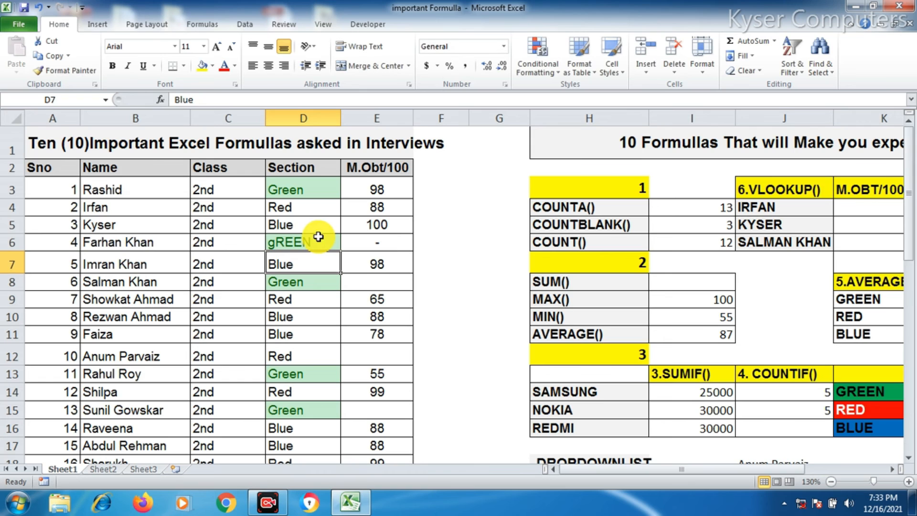
click(270, 240)
double_click(284, 238)
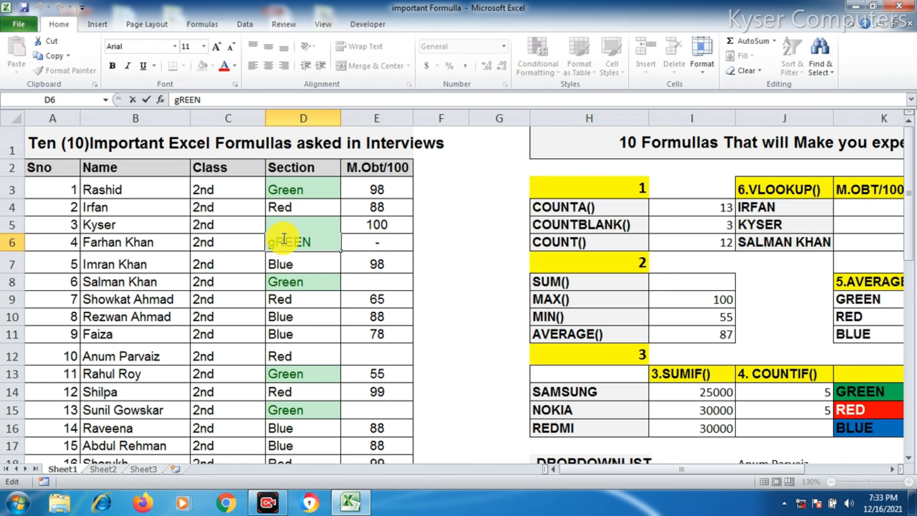
click(318, 297)
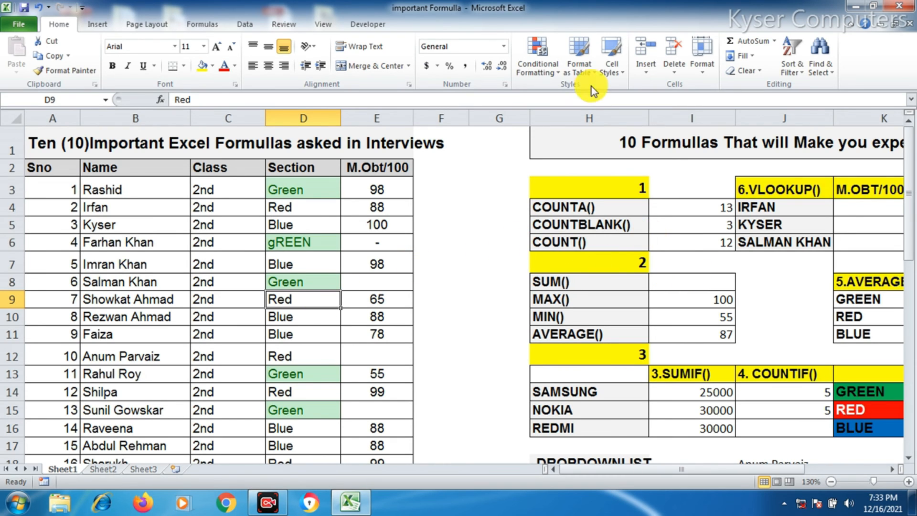
Start a Greater Than highlight rule on the marks in E3:E18 with the value 85
drag(381, 189, 386, 431)
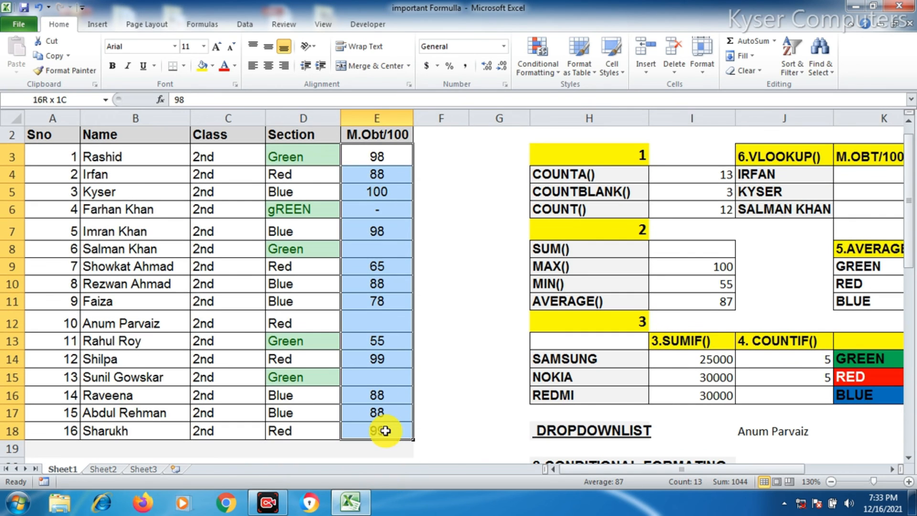
click(539, 60)
mouse_move(561, 107)
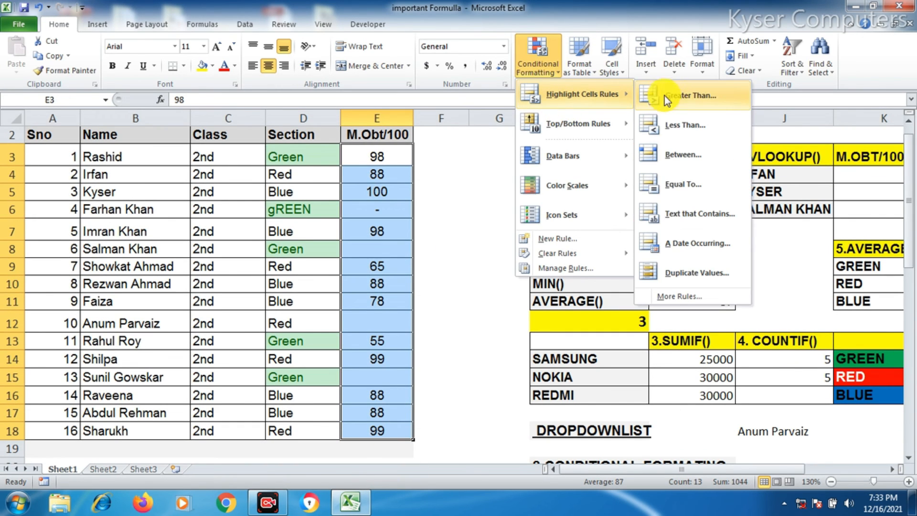
click(683, 98)
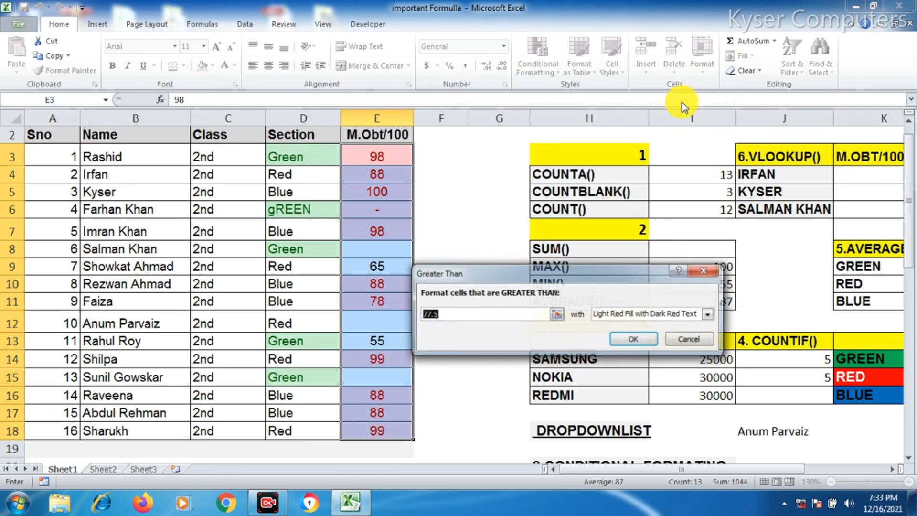
click(454, 314)
drag(454, 314, 417, 319)
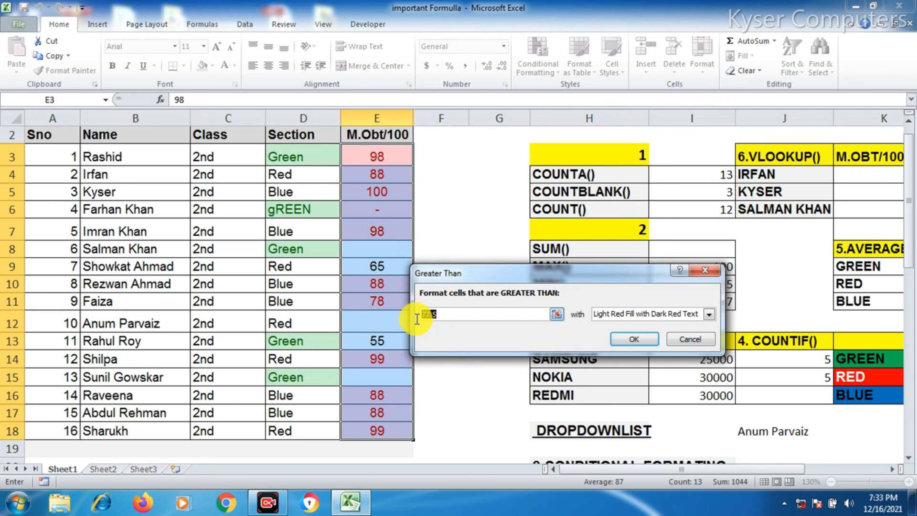
text(6)
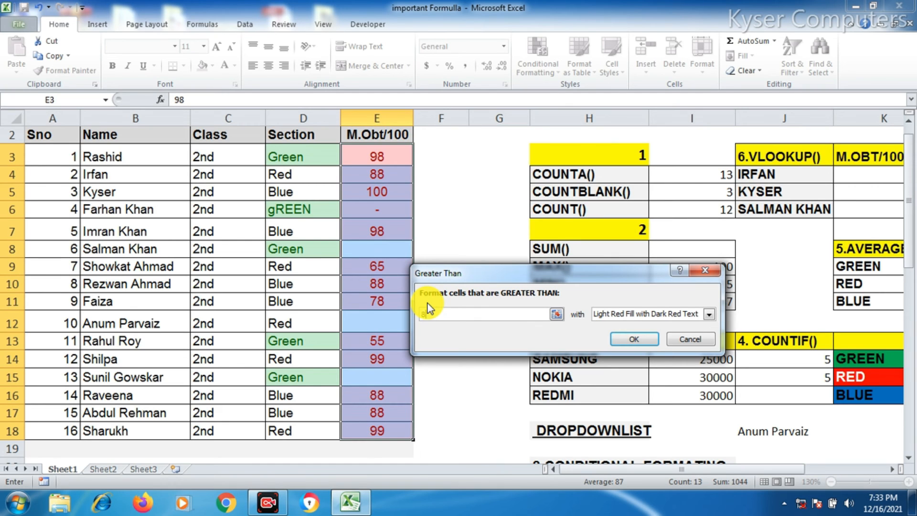
text(4)
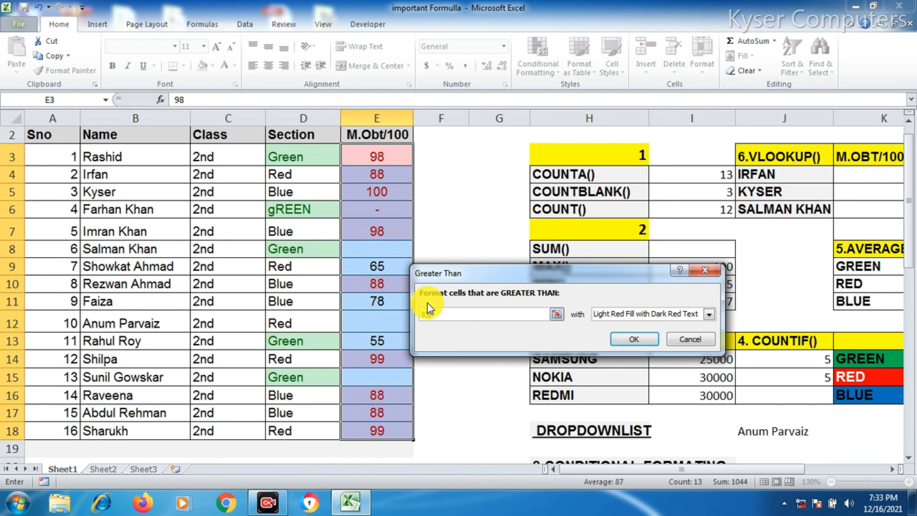
Set the Greater Than 85 rule to a custom format with yellow fill and red font colour
click(632, 316)
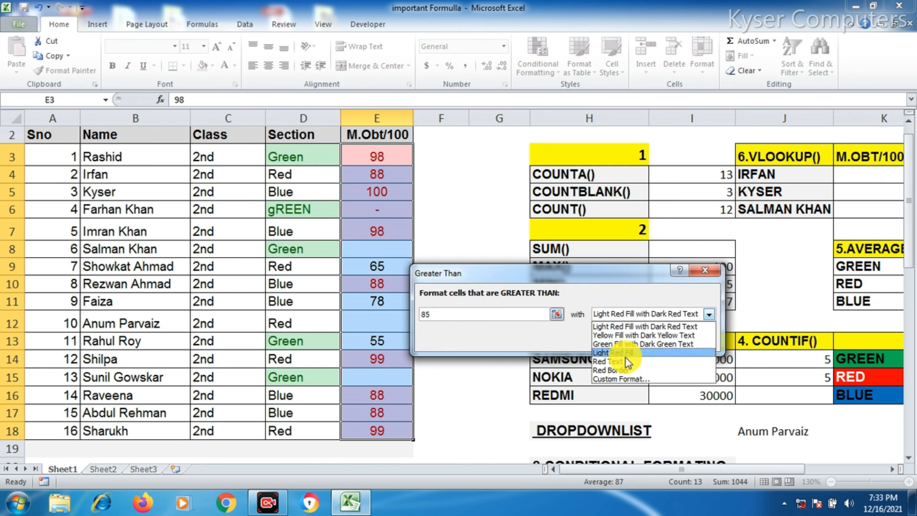
click(622, 378)
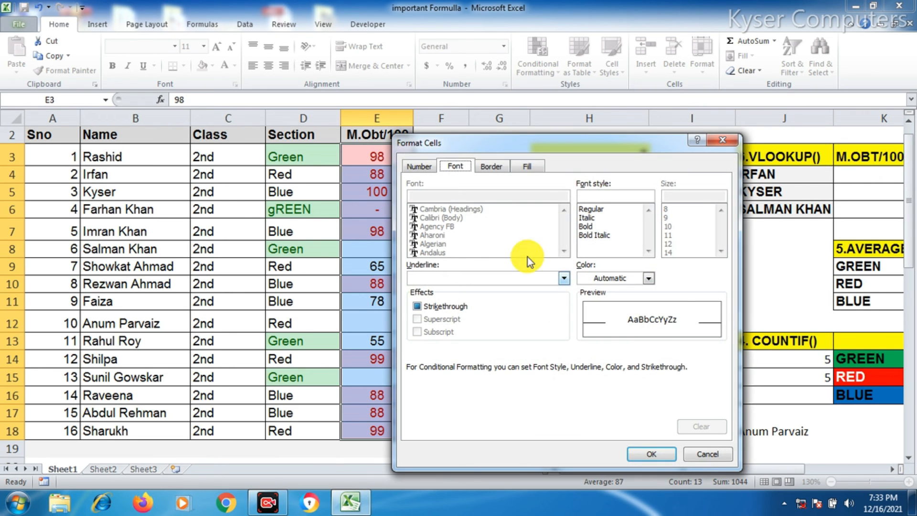
click(528, 165)
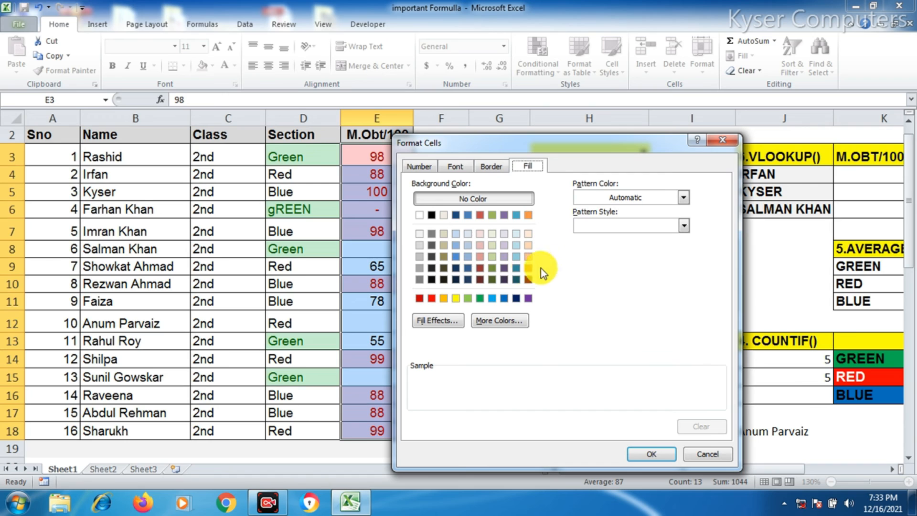
click(455, 298)
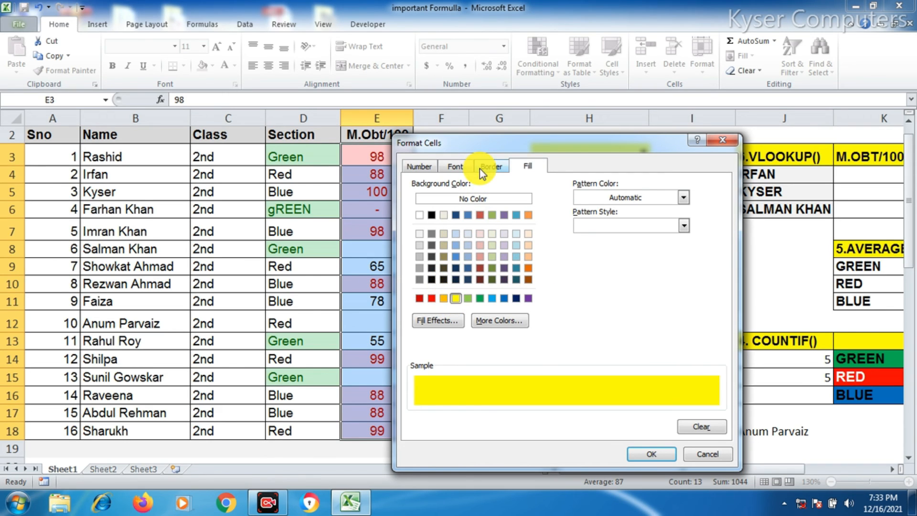
click(454, 166)
click(600, 279)
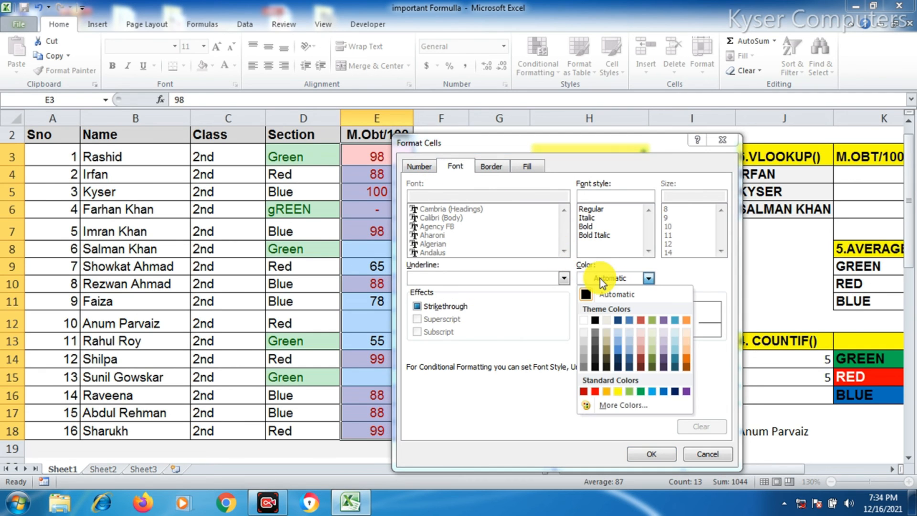
click(595, 391)
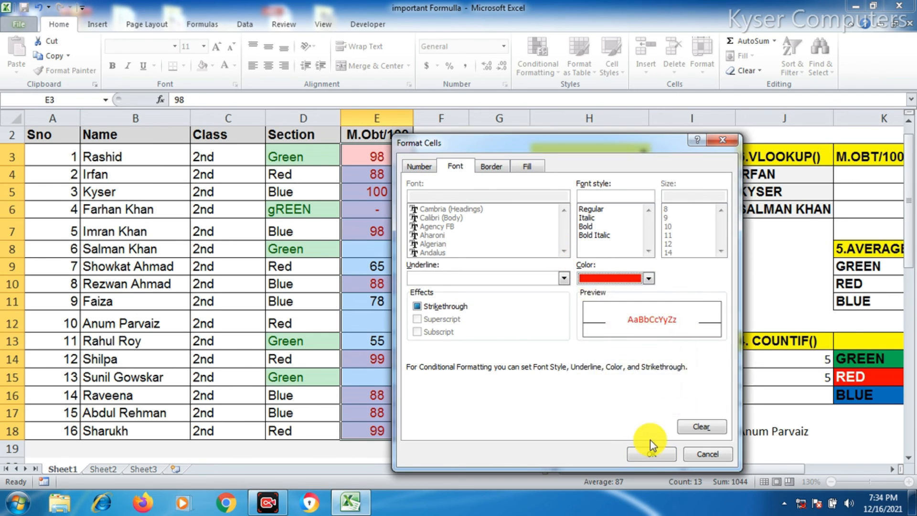
click(652, 452)
click(640, 341)
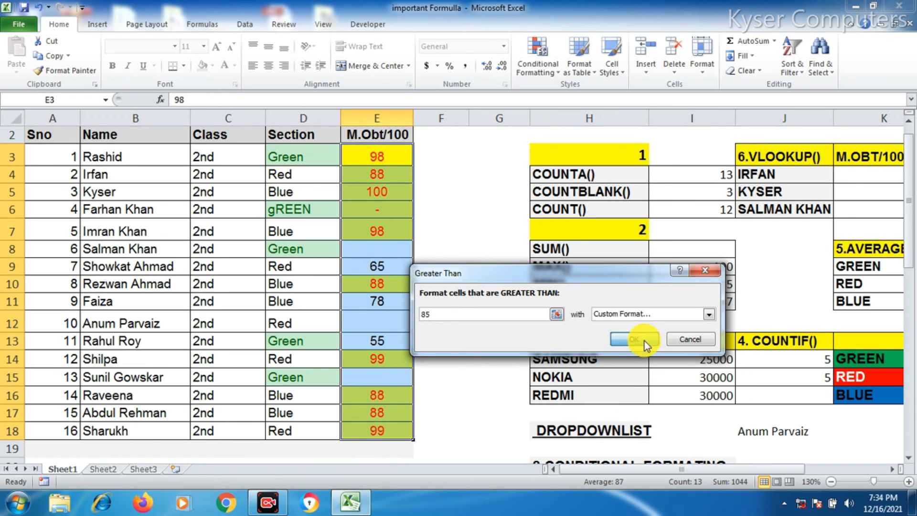
click(463, 283)
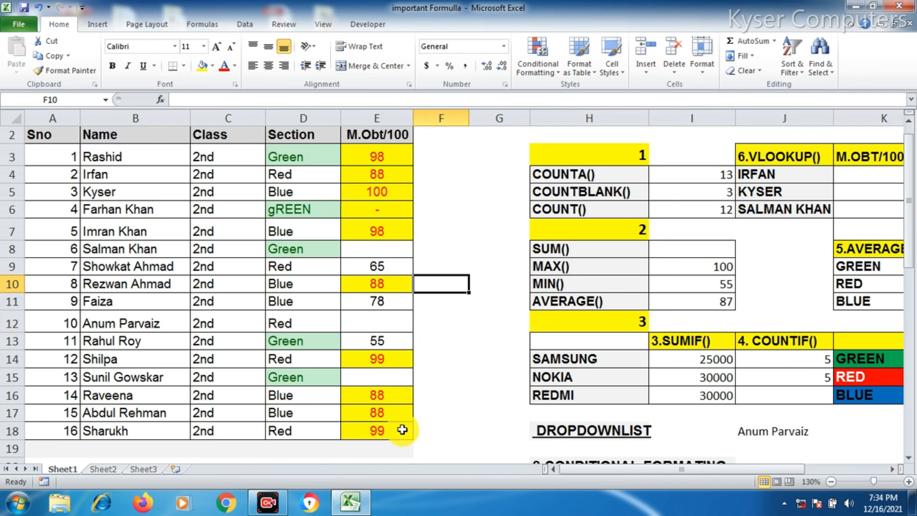
scroll(397, 430, down, 2)
scroll(389, 426, up, 1)
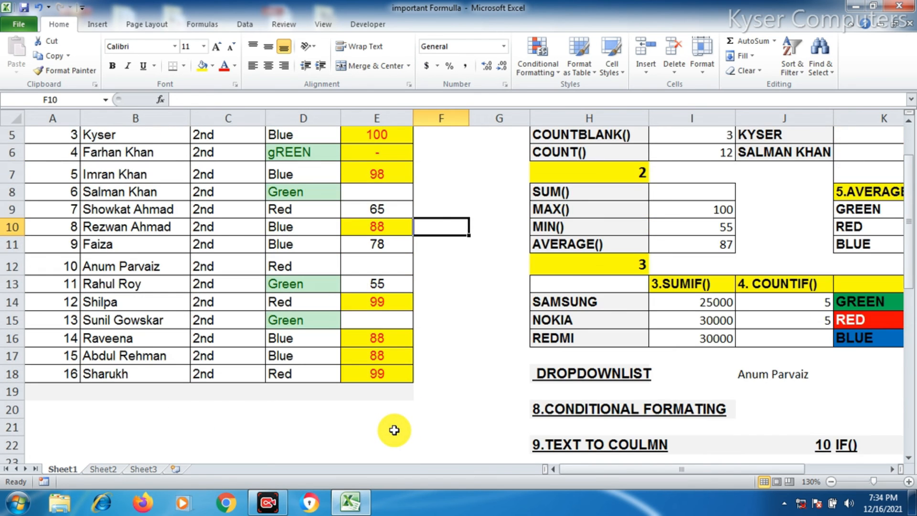
scroll(399, 389, up, 2)
scroll(399, 388, down, 1)
scroll(514, 228, up, 2)
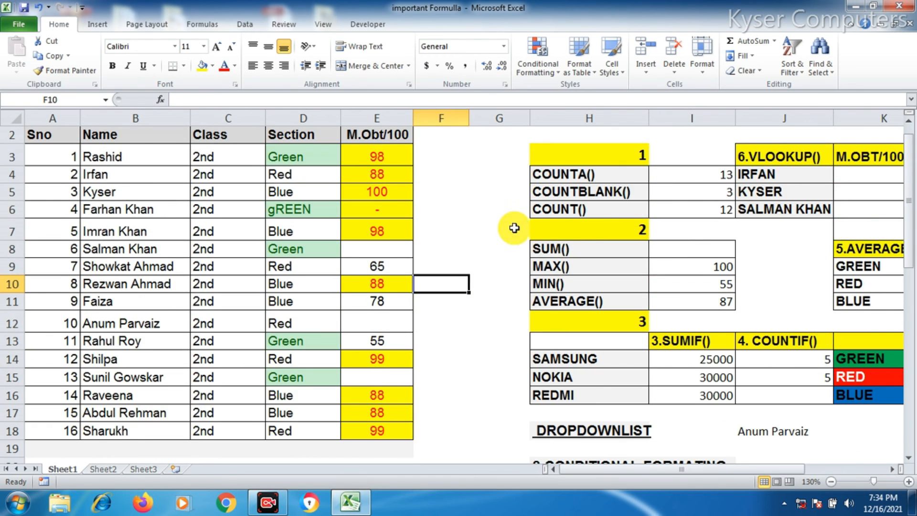
scroll(515, 227, down, 4)
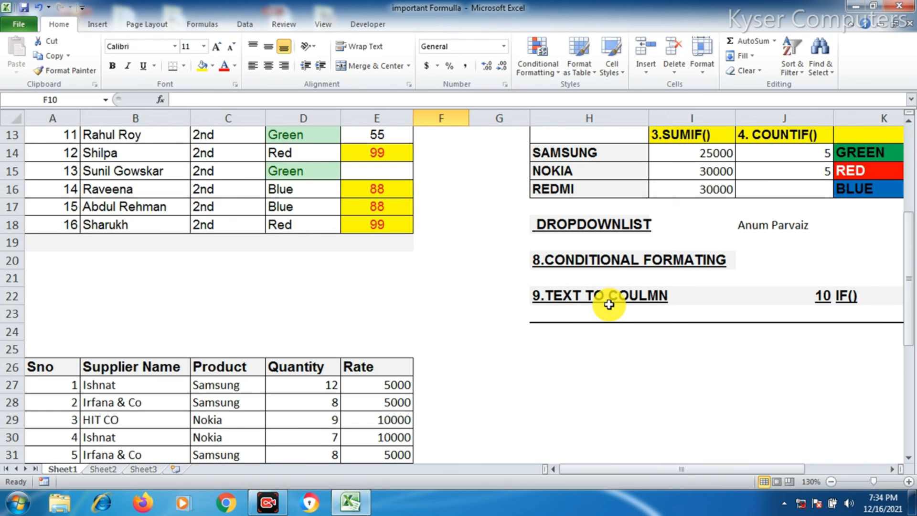
Split the full names in B41:B46 into first and last names starting at C41 using Text to Columns
click(499, 349)
scroll(382, 393, down, 7)
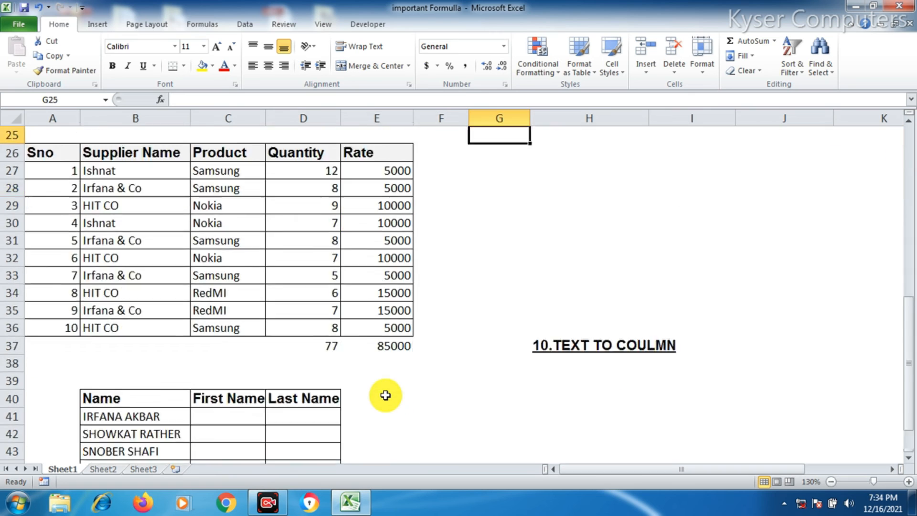
drag(117, 242, 127, 311)
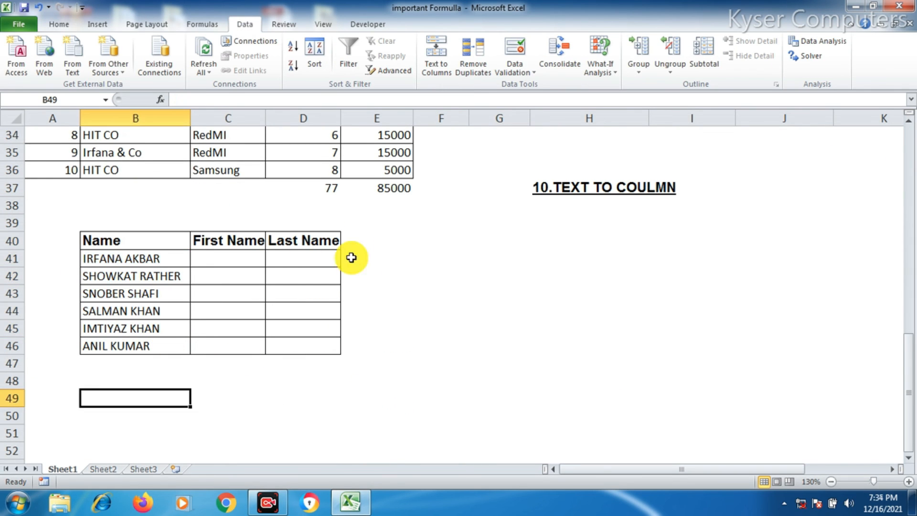
click(429, 258)
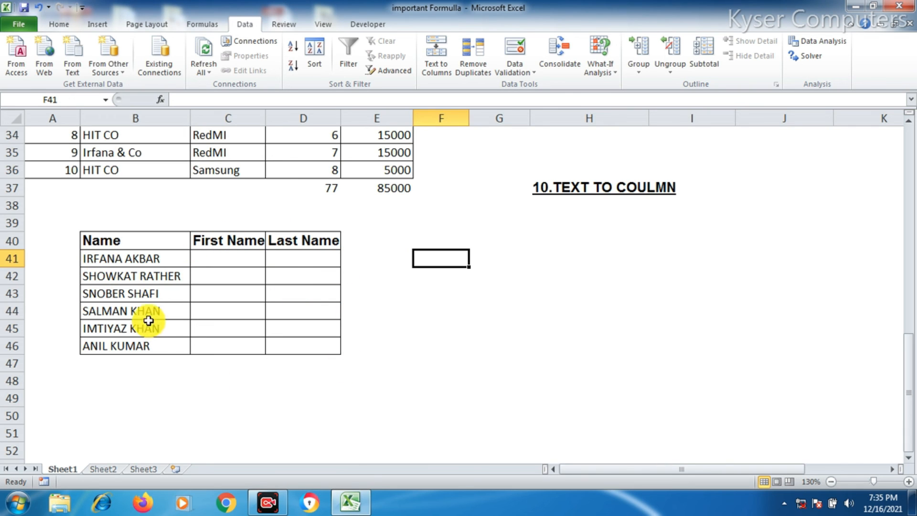
drag(121, 257, 127, 352)
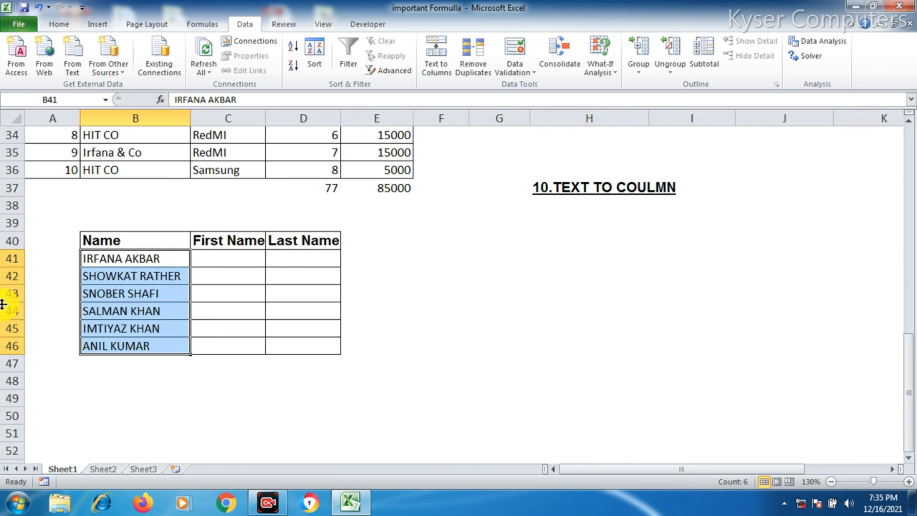
drag(152, 257, 168, 347)
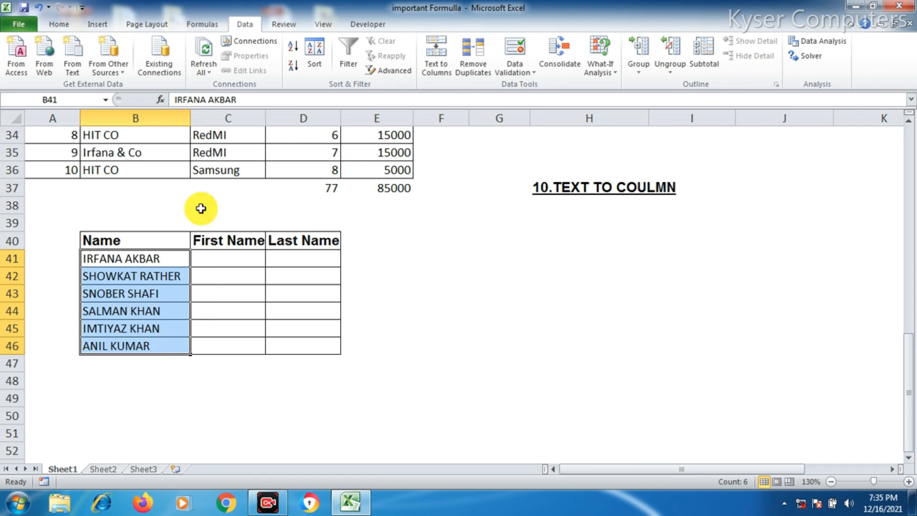
click(203, 23)
click(248, 25)
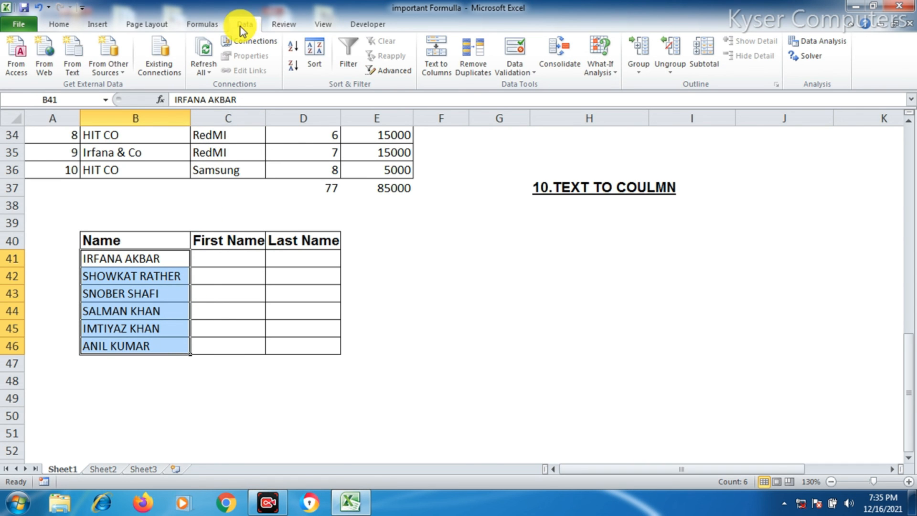
click(440, 81)
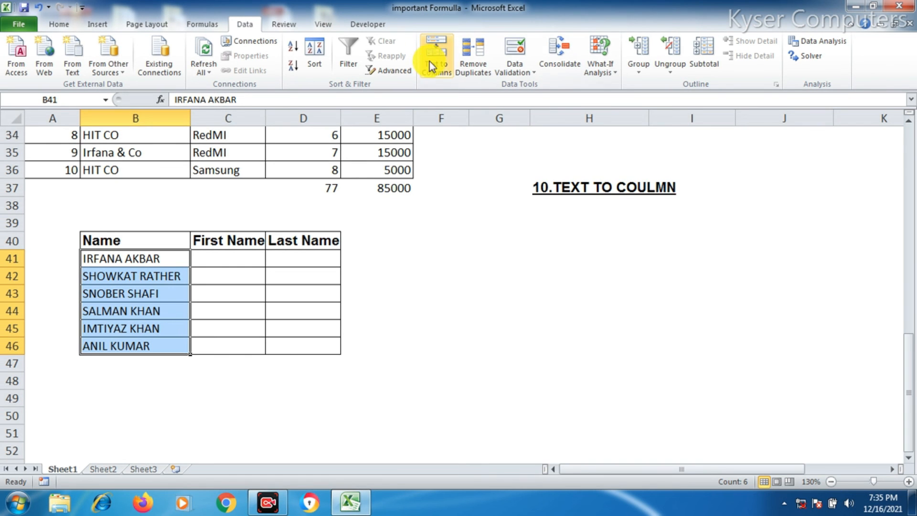
click(430, 130)
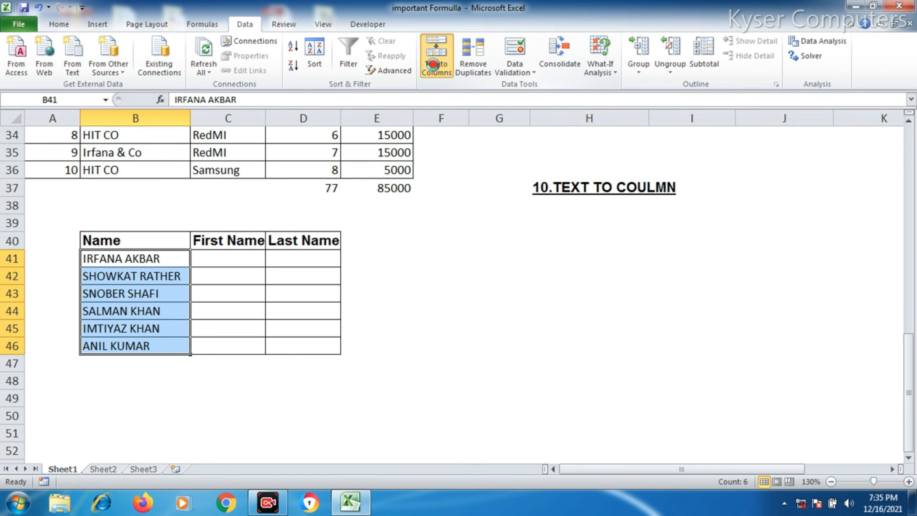
drag(468, 182, 419, 156)
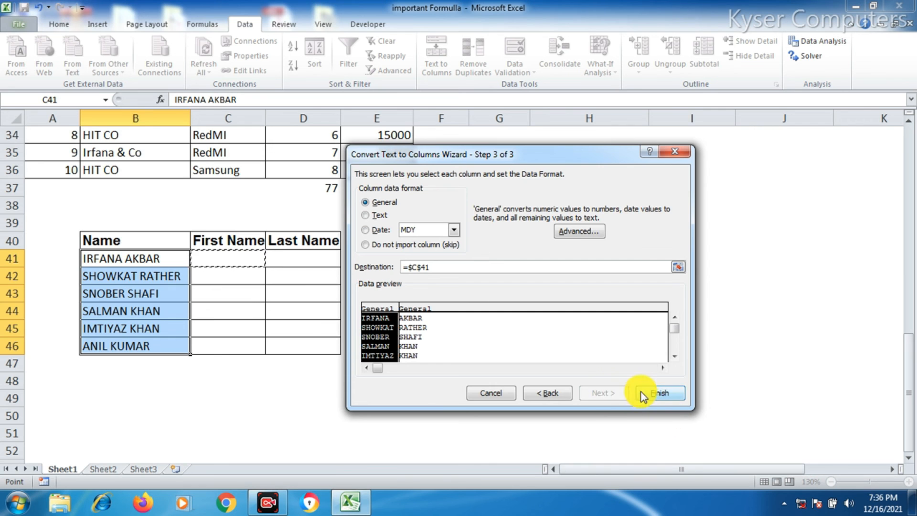
click(643, 394)
click(442, 289)
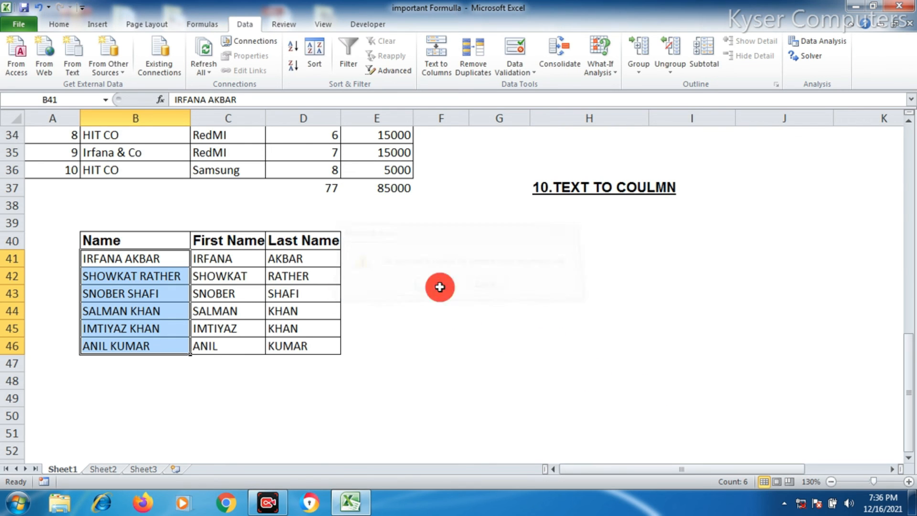
Inspect the split first and last names in the First Name and Last Name columns
click(205, 261)
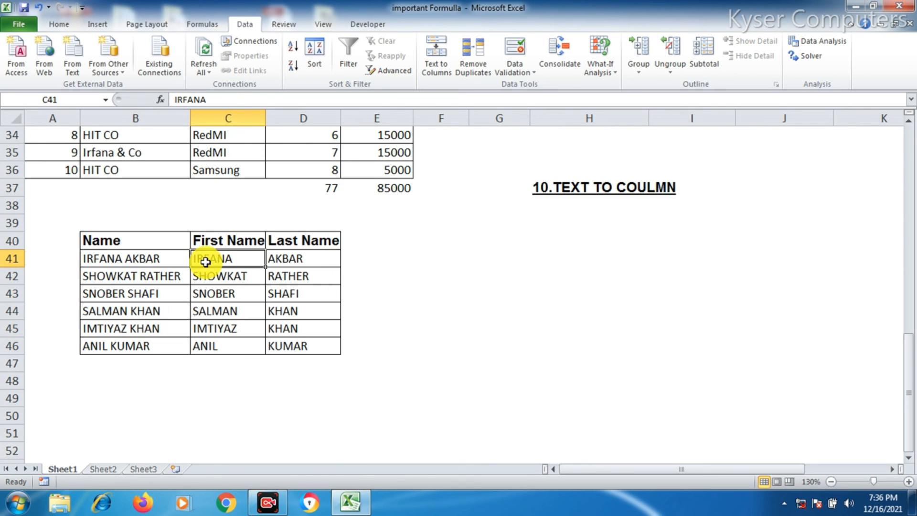
click(301, 258)
click(228, 280)
click(317, 279)
click(121, 294)
click(209, 294)
click(272, 291)
click(424, 306)
Add the column heading Result in F2 next to the marks
scroll(477, 364, up, 8)
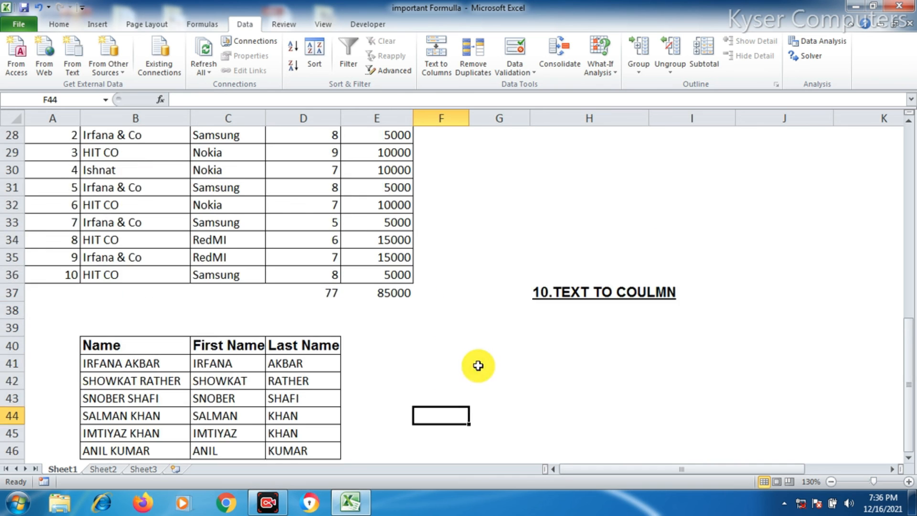
click(839, 356)
scroll(651, 409, up, 3)
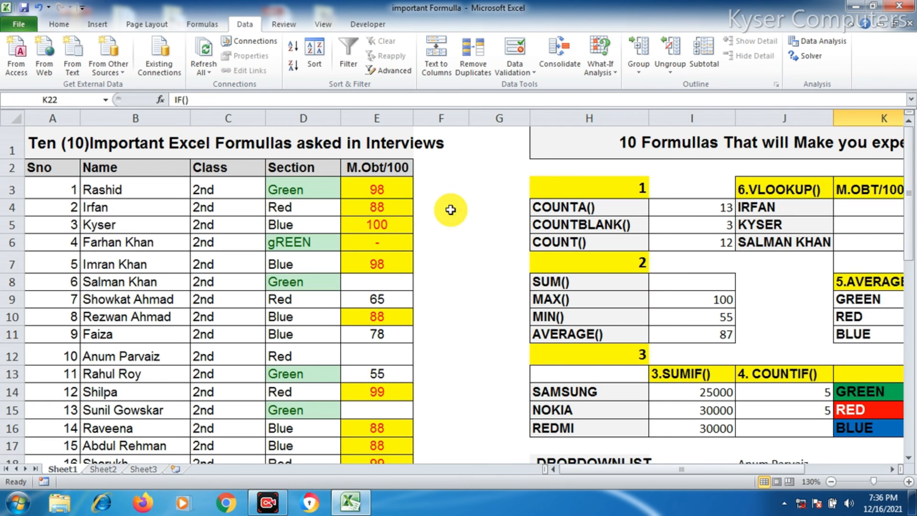
click(445, 168)
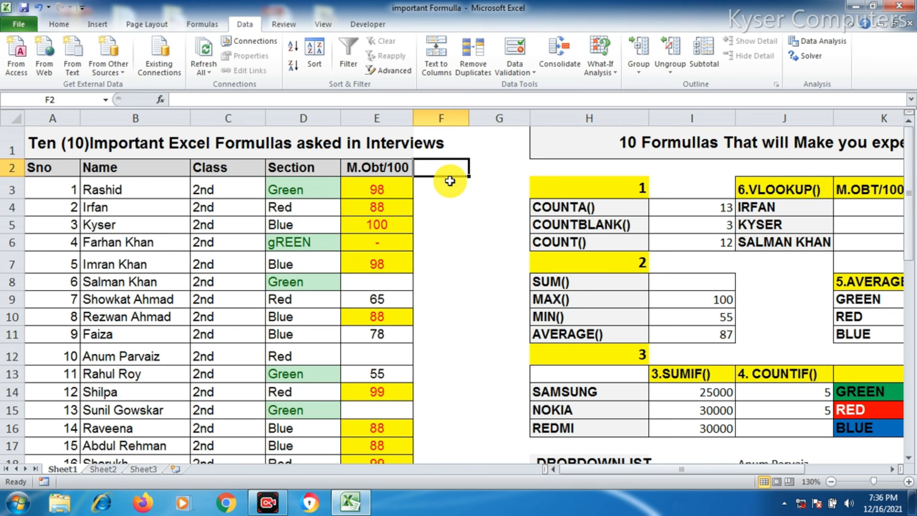
text(rE)
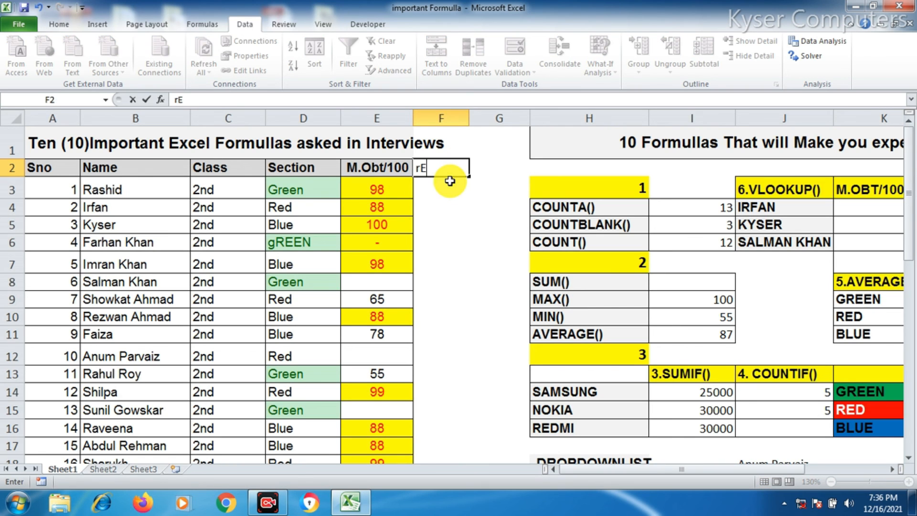
text(SULT)
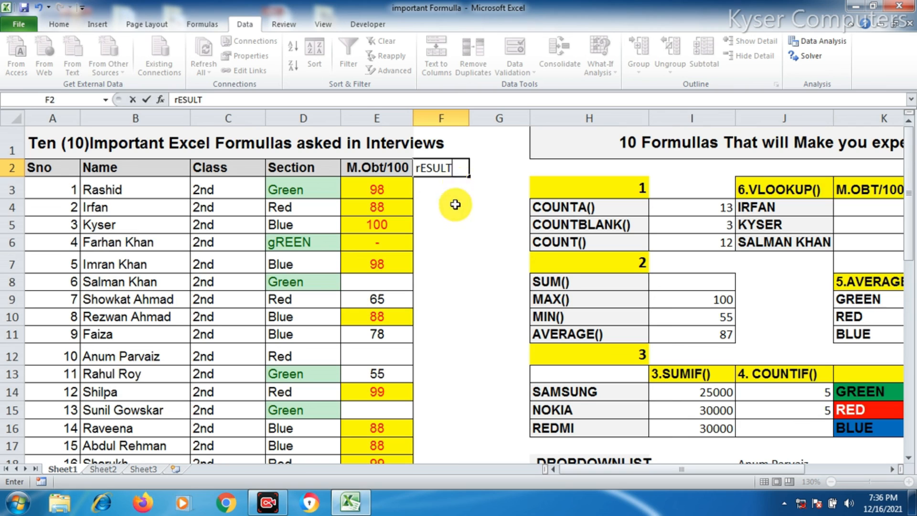
key(Return)
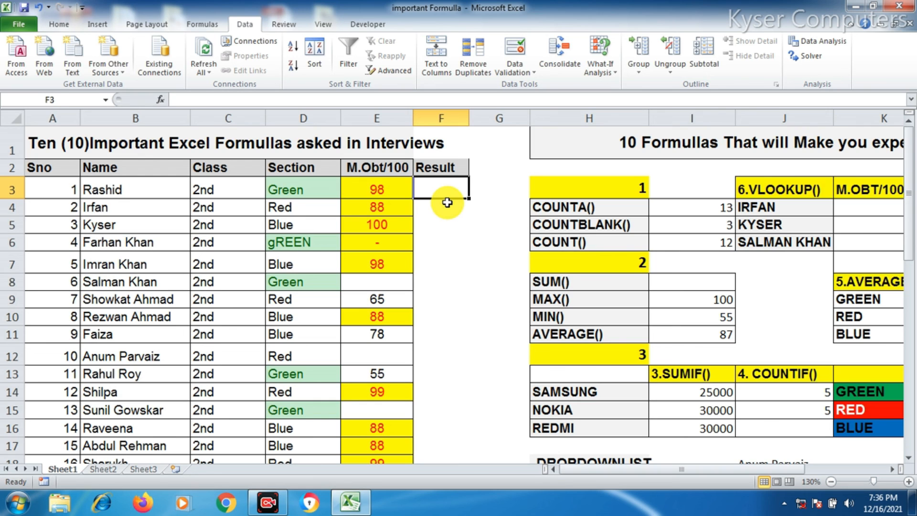
Enter =IF(E3>60,"PASS","FAIL") in F3 to label Rashid's marks as pass or fail
text(=if()
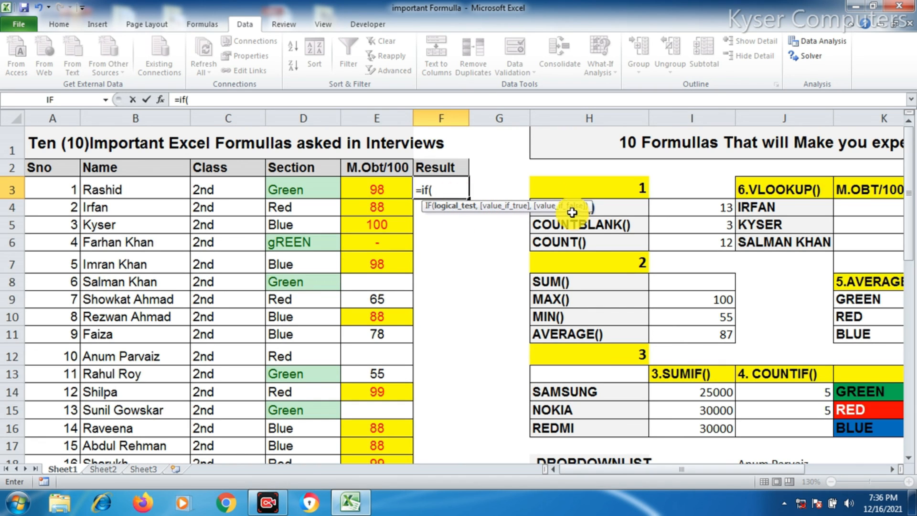
click(375, 191)
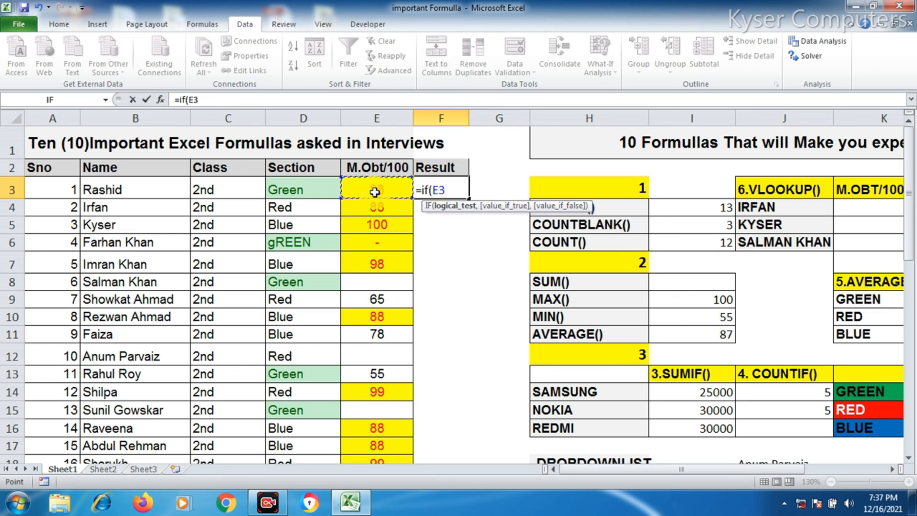
text(>590)
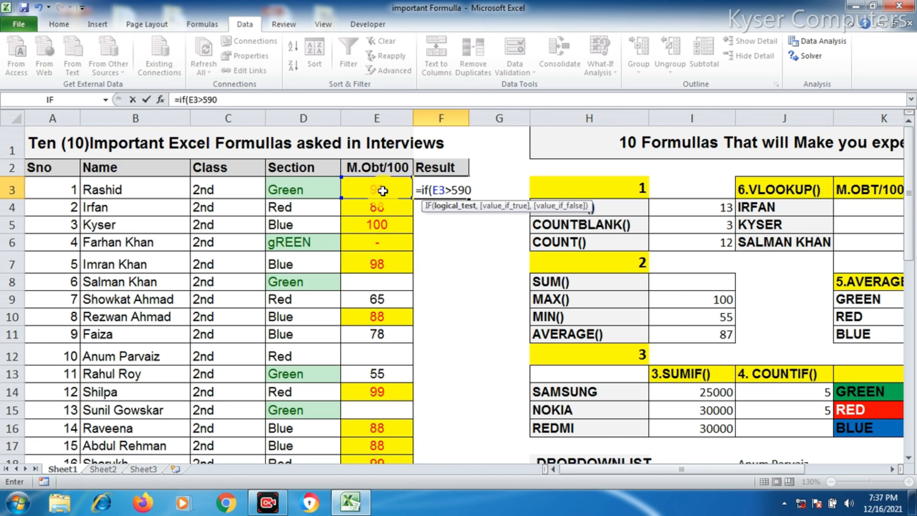
key(BackSpace)
text(60,)
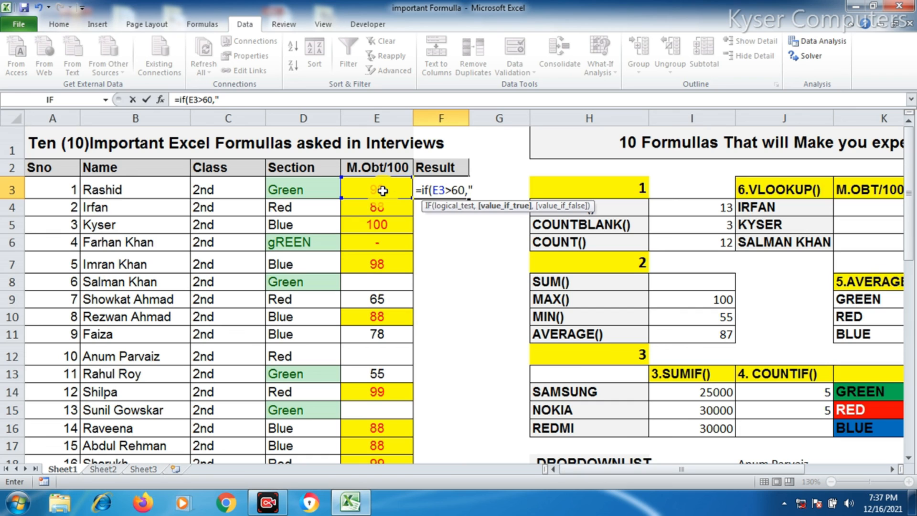
text("PASS",FAIL)
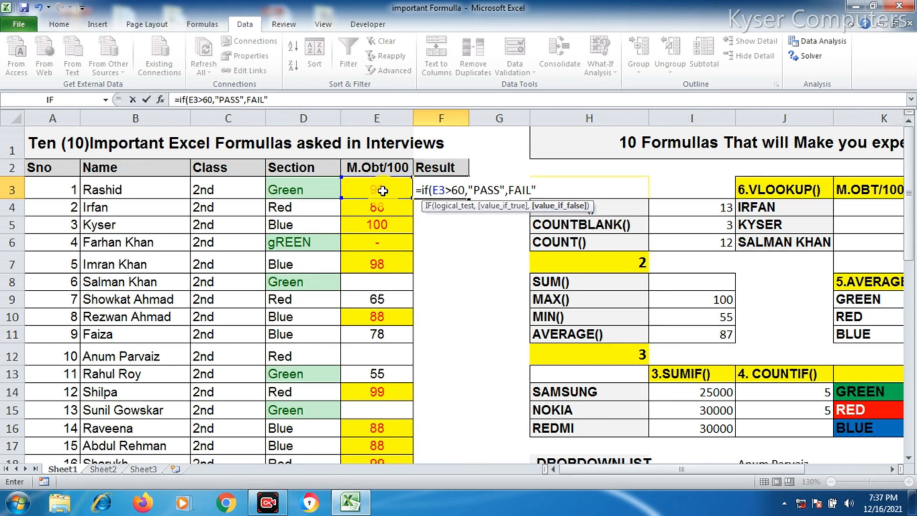
key(BackSpace)
key(BackSpace)
text("FAIL"))
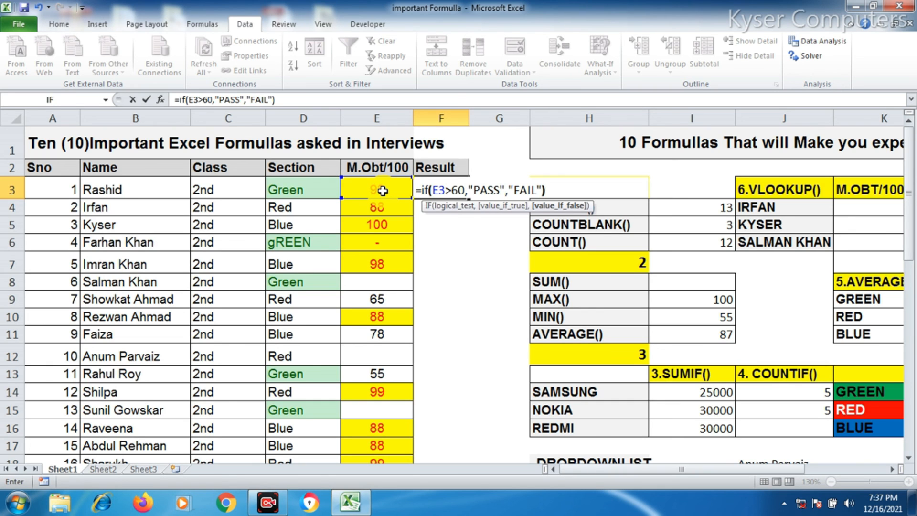
key(Return)
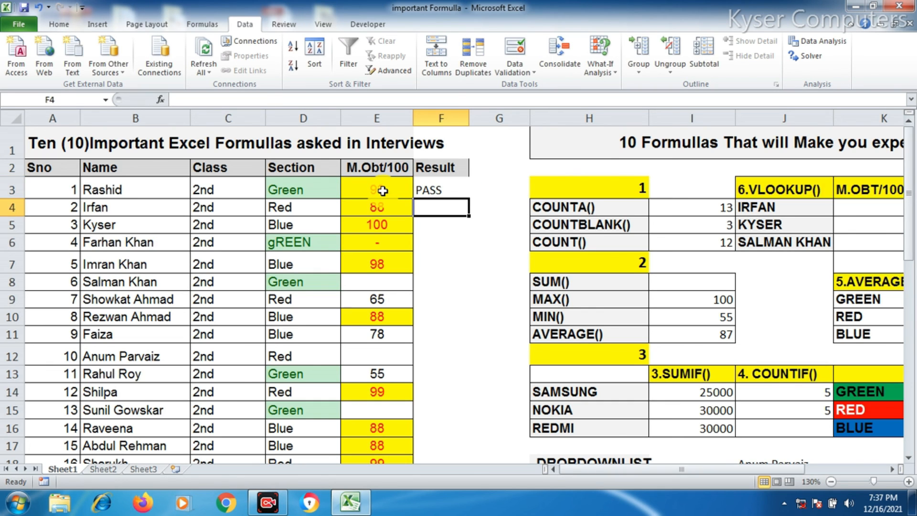
click(427, 189)
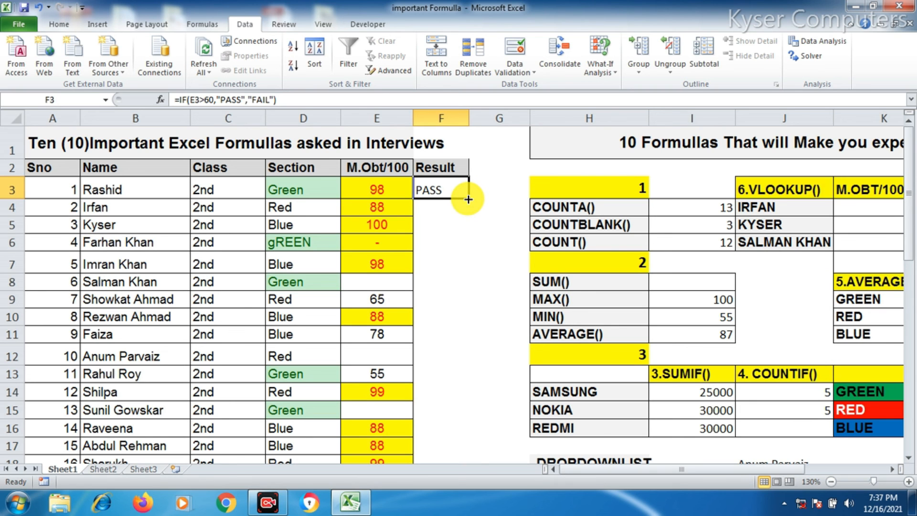
Copy the IF formula from F3 down the Result column to F18
double_click(468, 199)
scroll(467, 256, down, 2)
scroll(460, 259, up, 1)
scroll(457, 249, up, 1)
scroll(457, 244, down, 1)
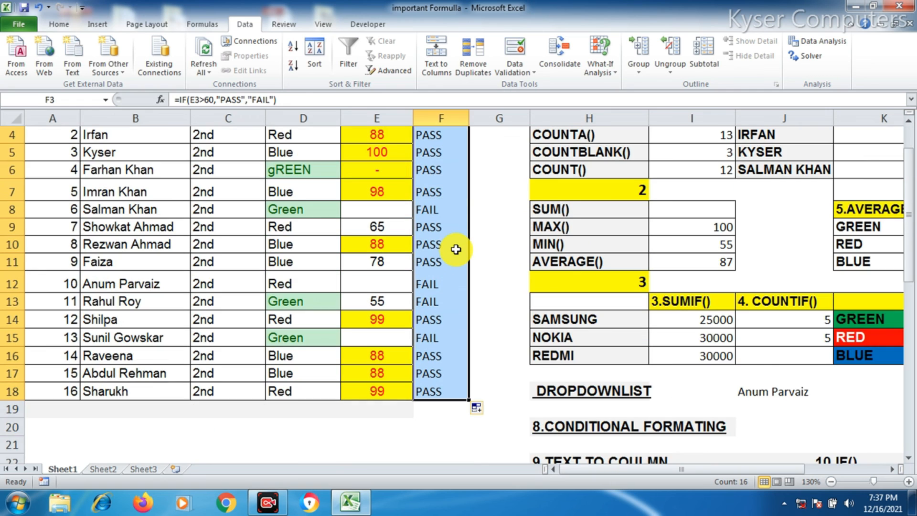
Examine the empty and dash entries in the marks column alongside their results
click(439, 215)
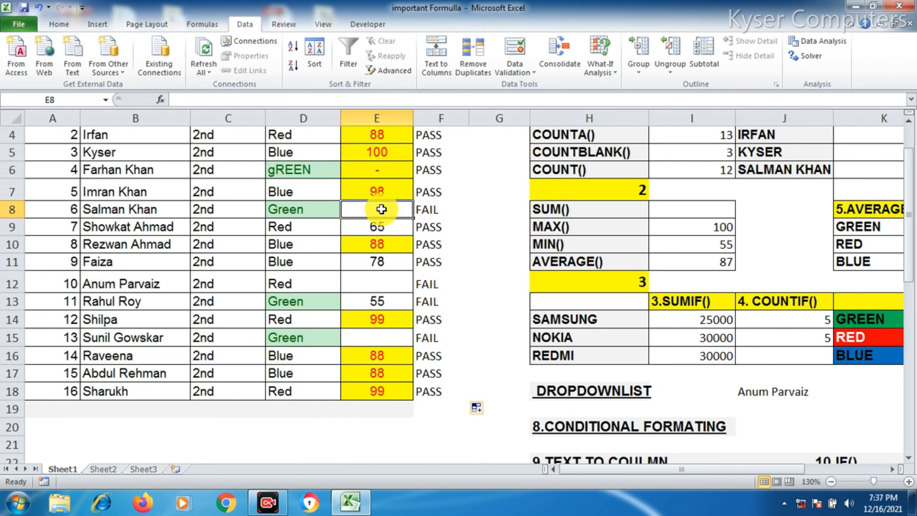
click(380, 278)
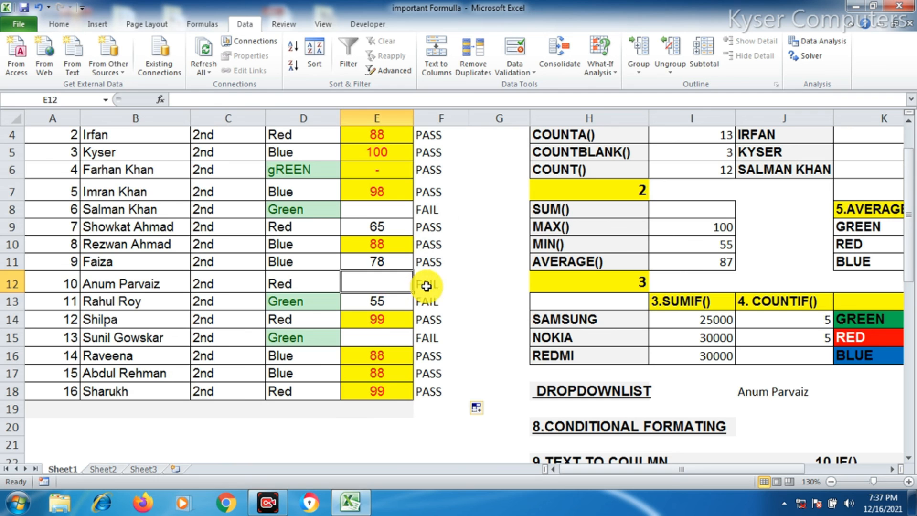
click(424, 282)
click(377, 337)
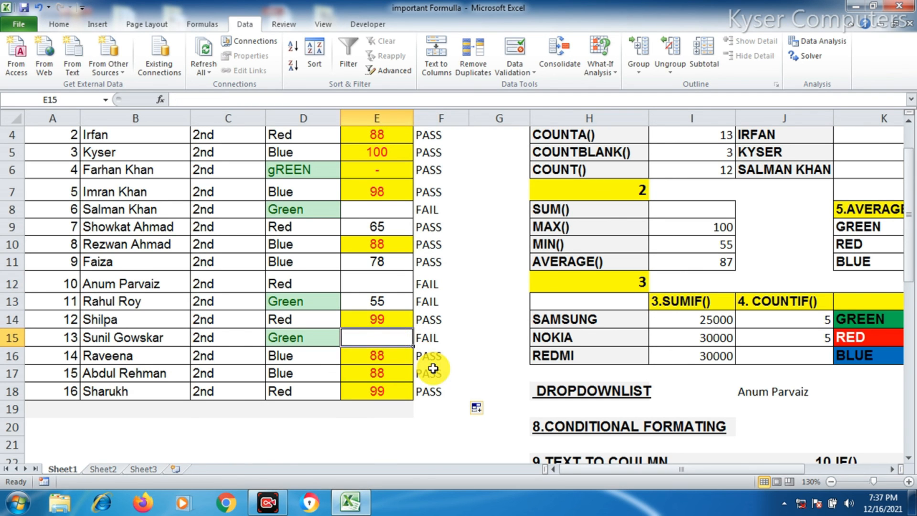
scroll(430, 368, up, 1)
click(386, 242)
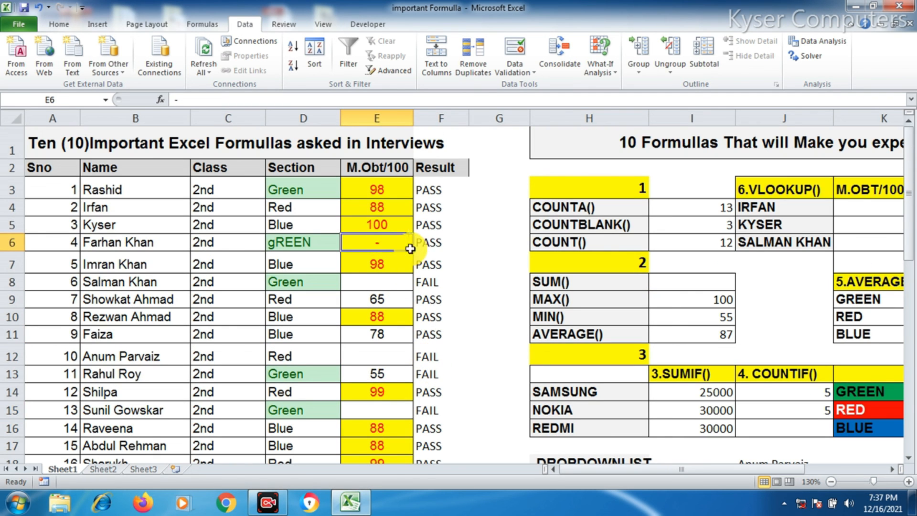
Change the marks in E3 to 65 and in E4 to 55, then check the results in F4 and F3
click(397, 194)
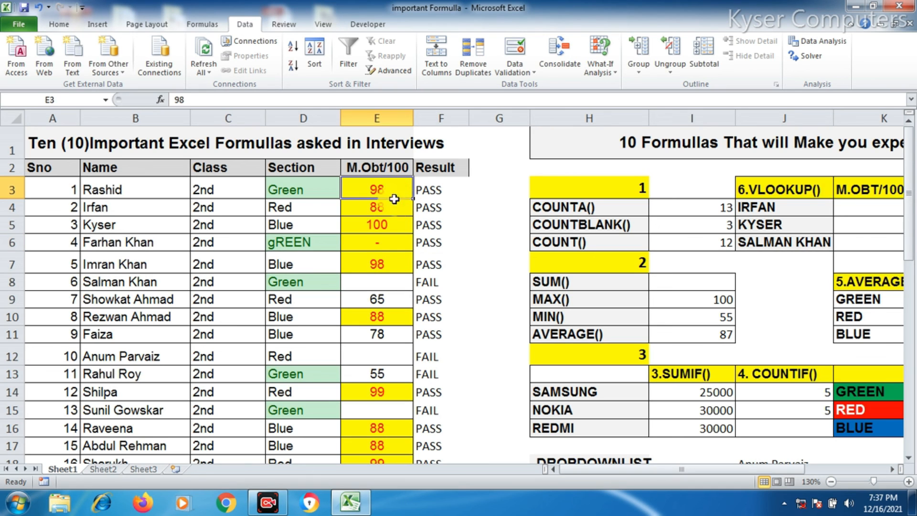
text(65)
key(Return)
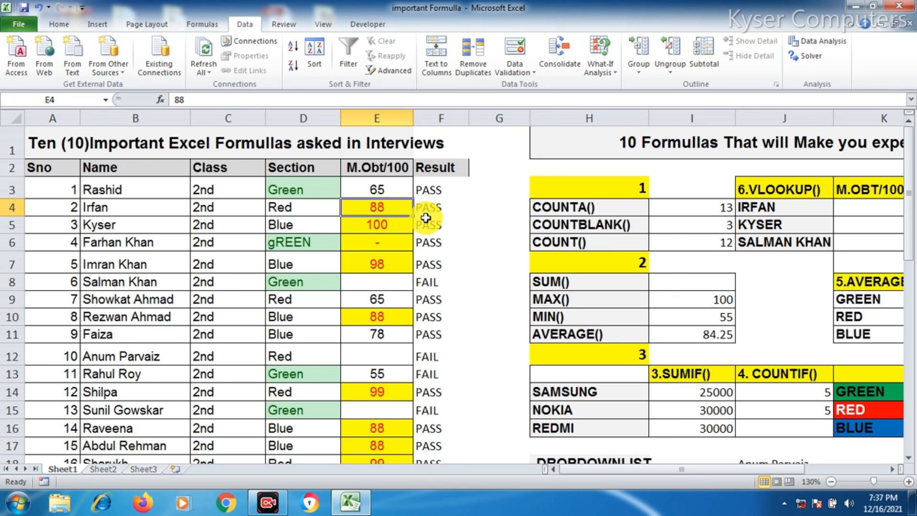
text(55)
key(Return)
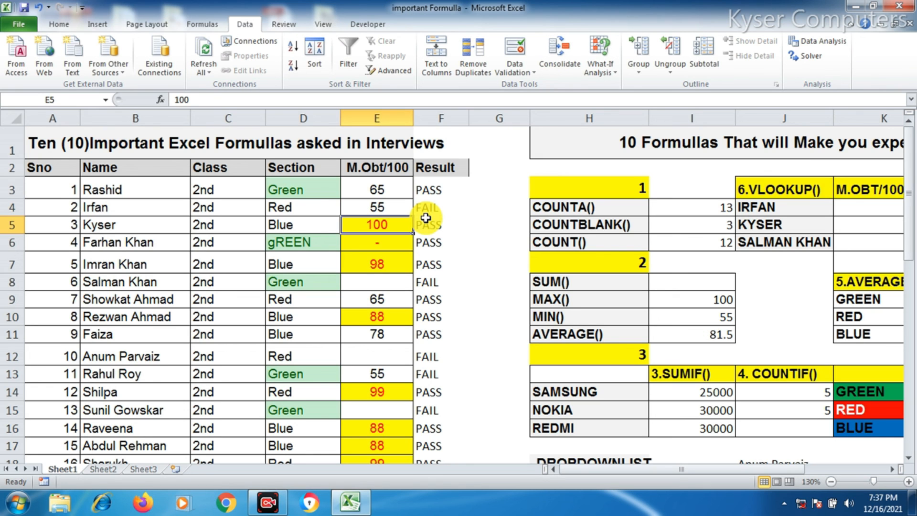
click(426, 207)
click(433, 190)
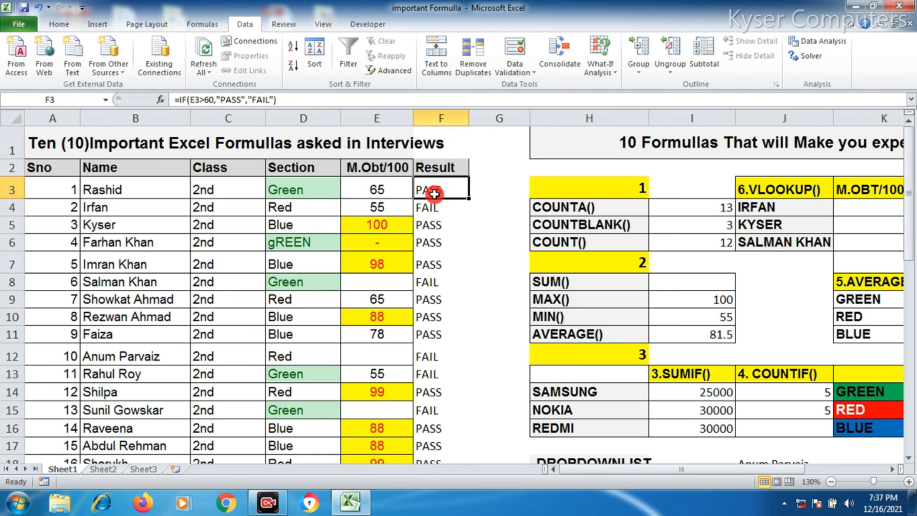